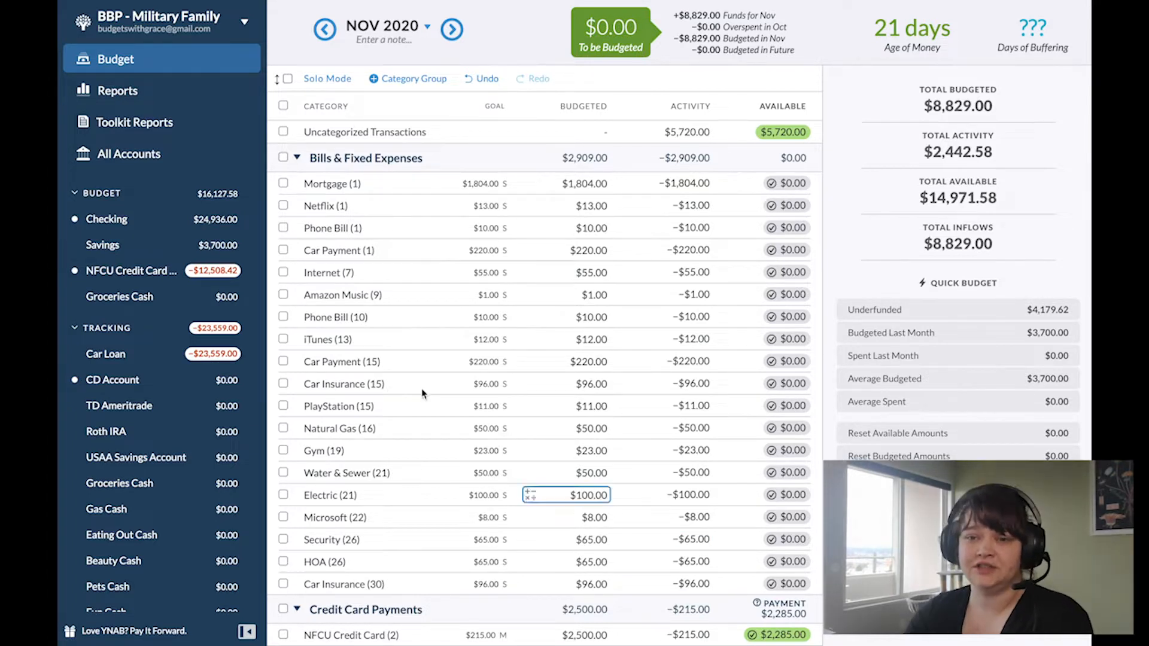
Step: Open the Checking account and review its scheduled and past transactions back to the start of November
click(126, 225)
scroll(577, 410, down, 5)
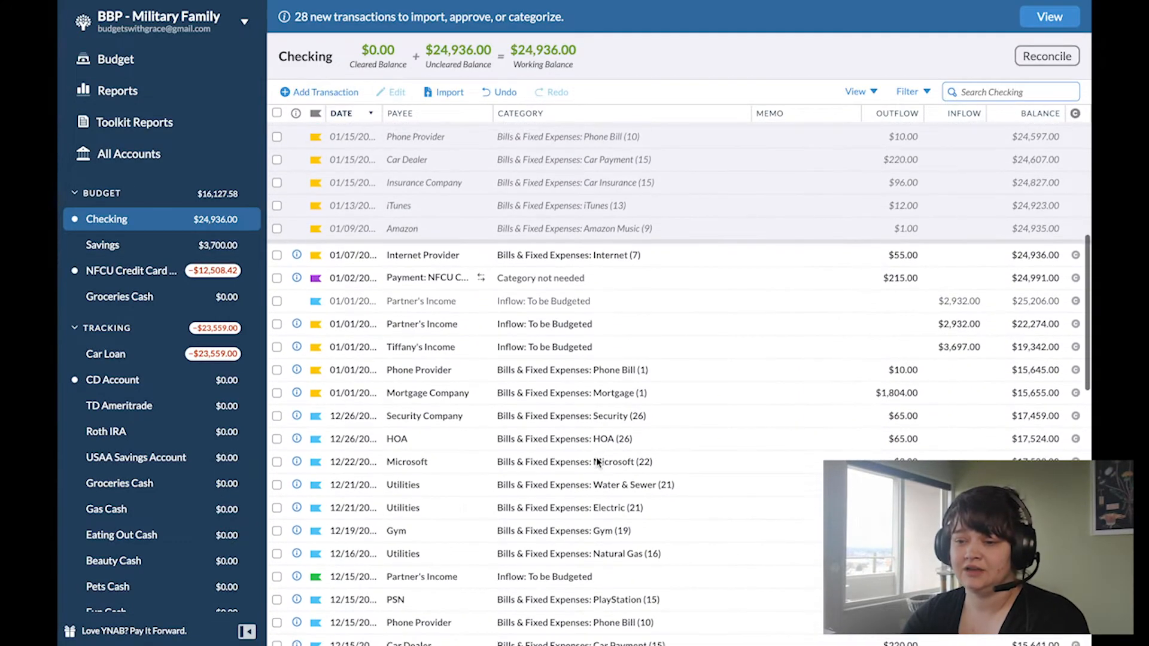
scroll(596, 461, down, 10)
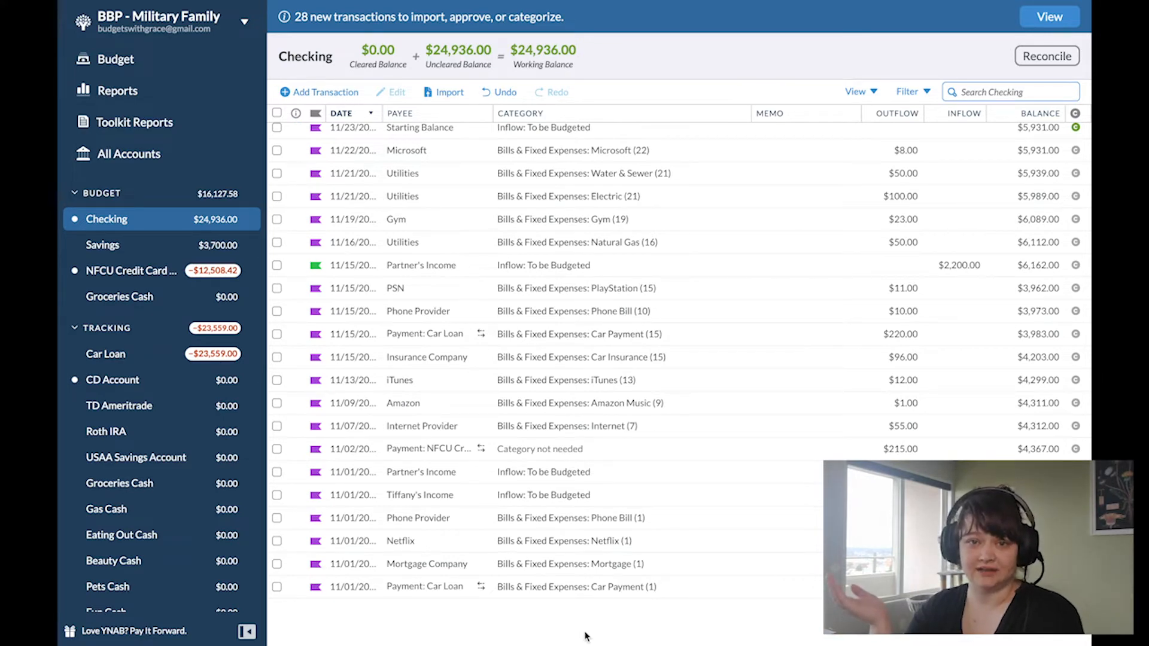
scroll(440, 534, up, 10)
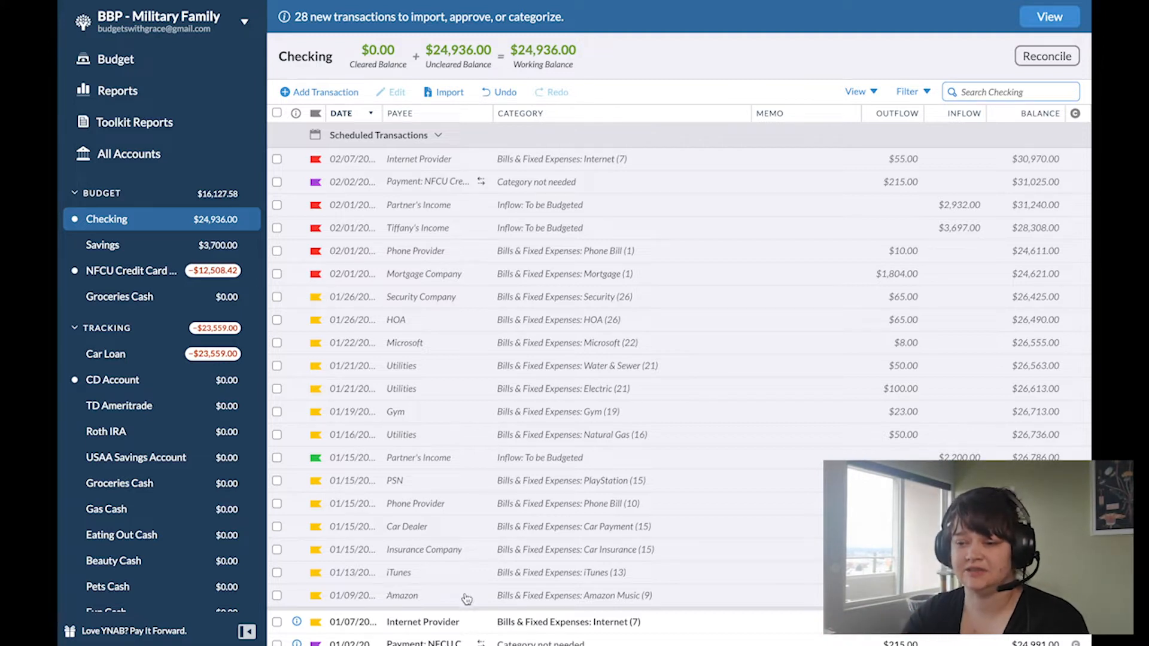
click(465, 597)
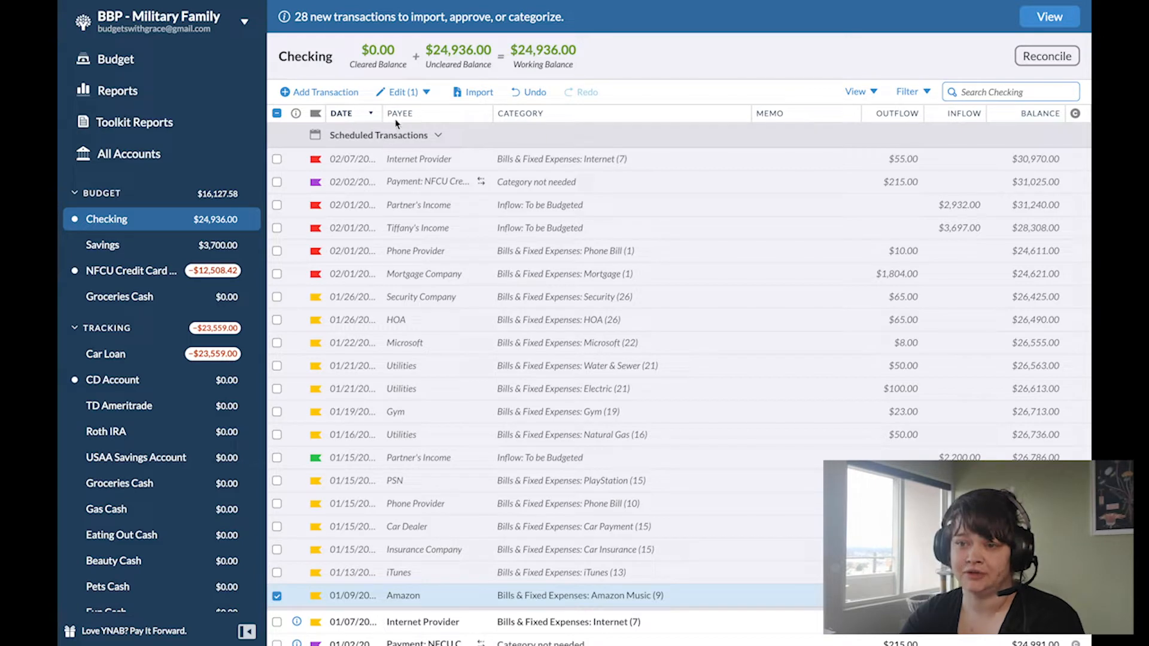
click(341, 139)
scroll(411, 429, down, 10)
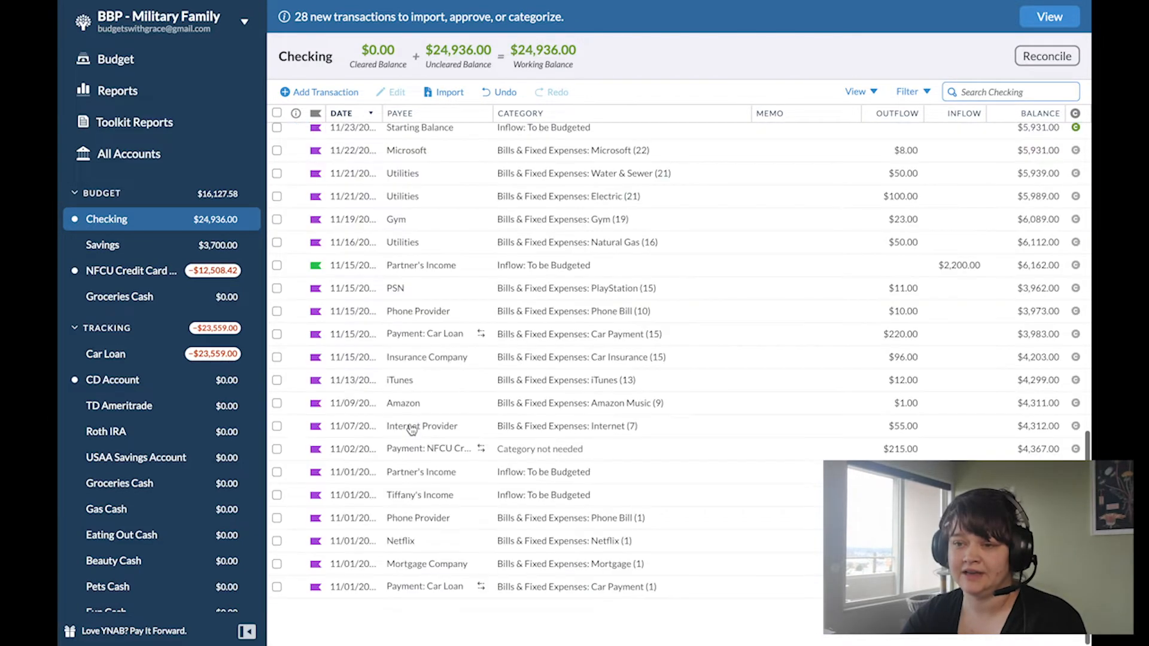
scroll(411, 430, up, 1)
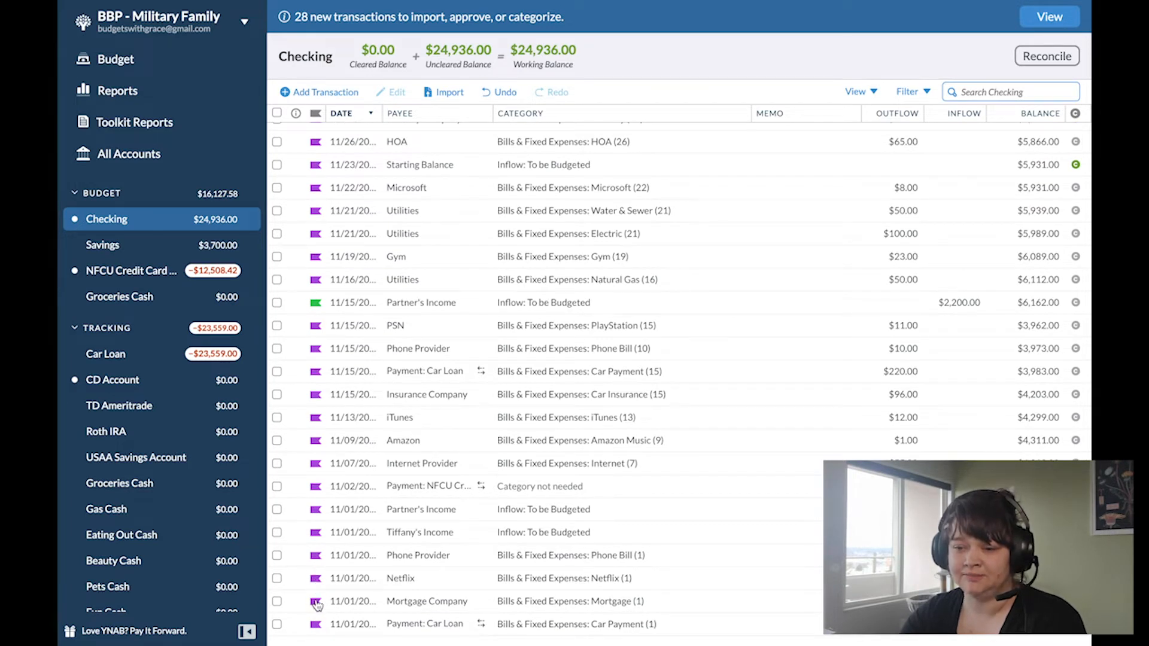
click(278, 532)
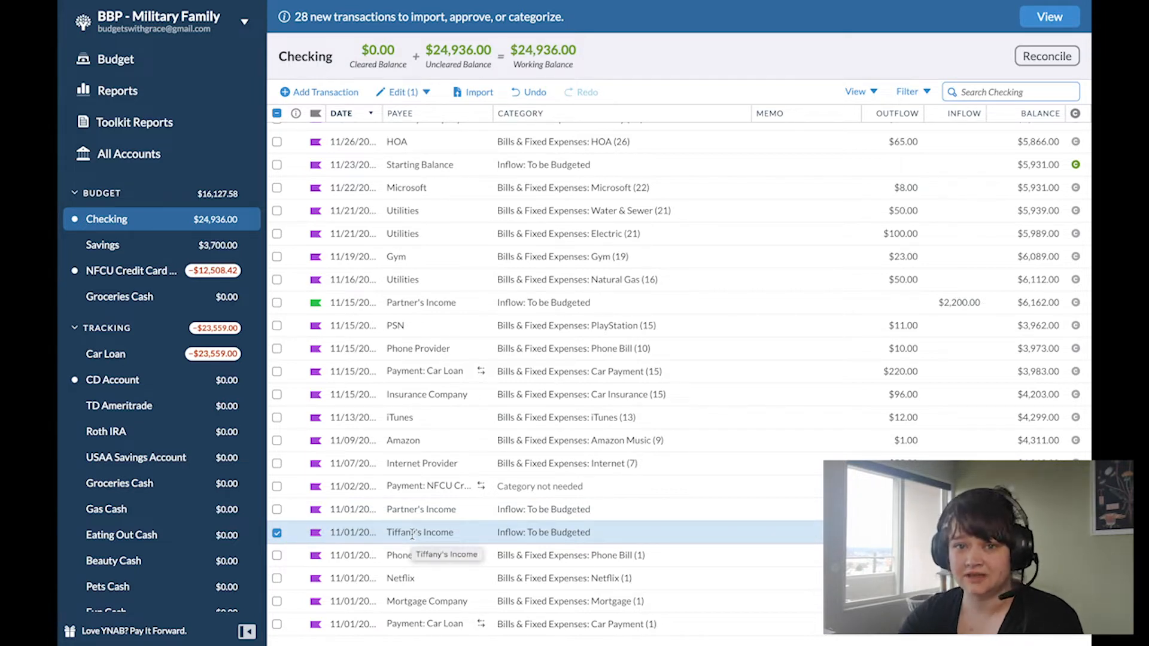
click(277, 556)
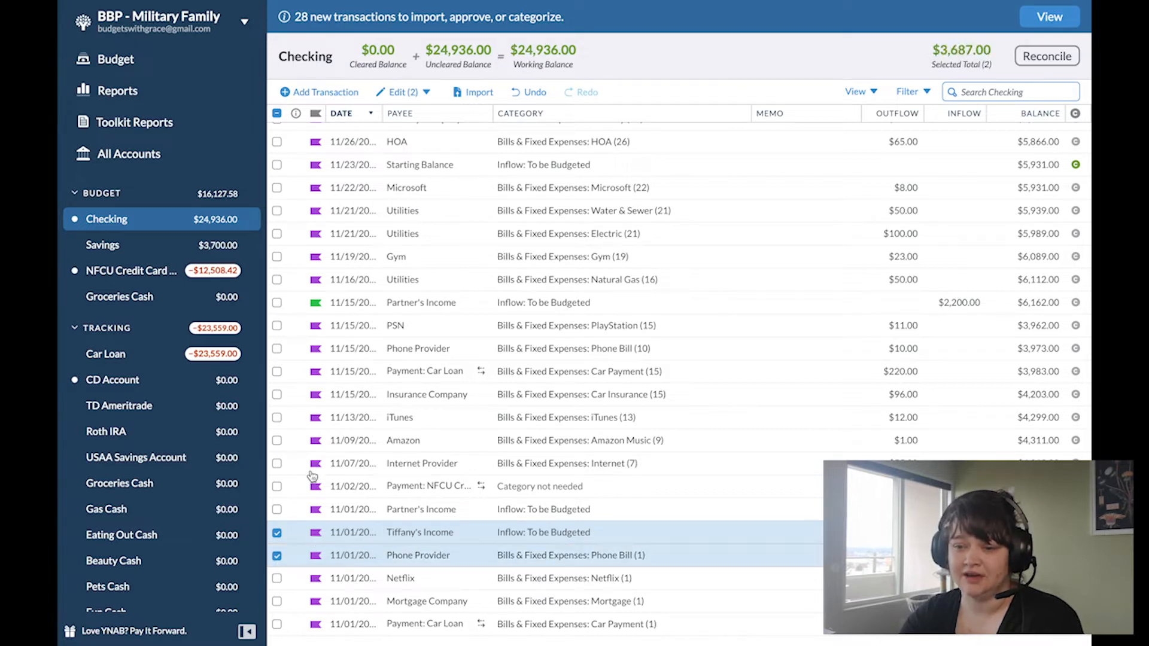
click(276, 533)
click(277, 556)
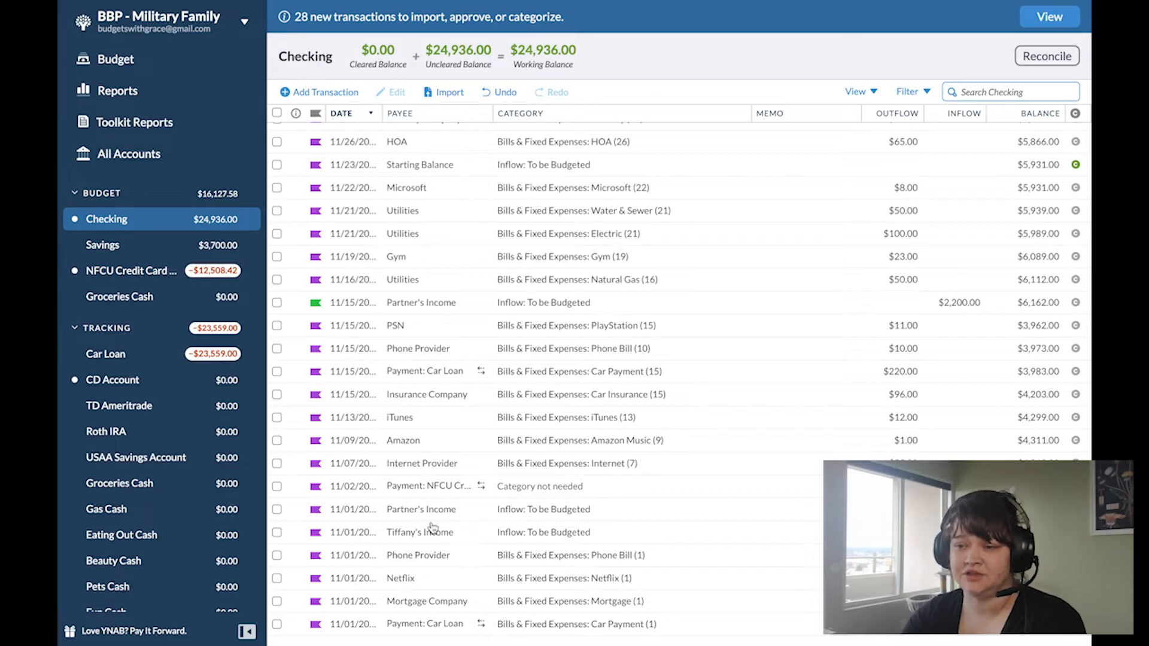
Step: Categorize the 11/27 transfer from the CD Account as Inflow: To be Budgeted and approve it
scroll(330, 317, up, 4)
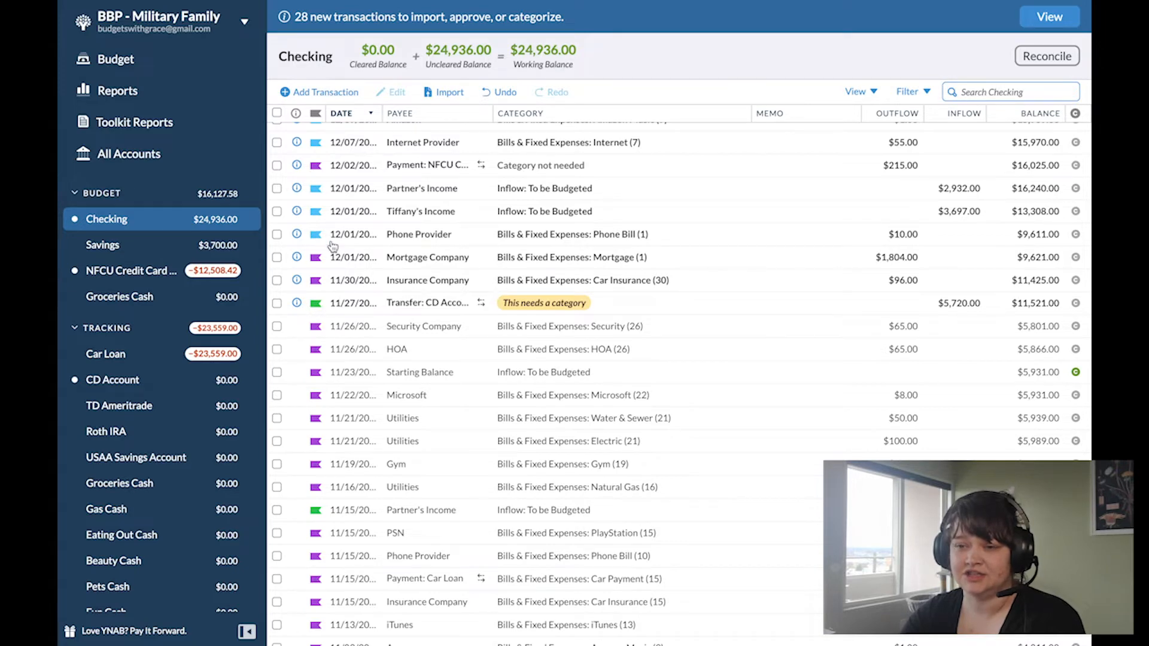
scroll(341, 332, up, 1)
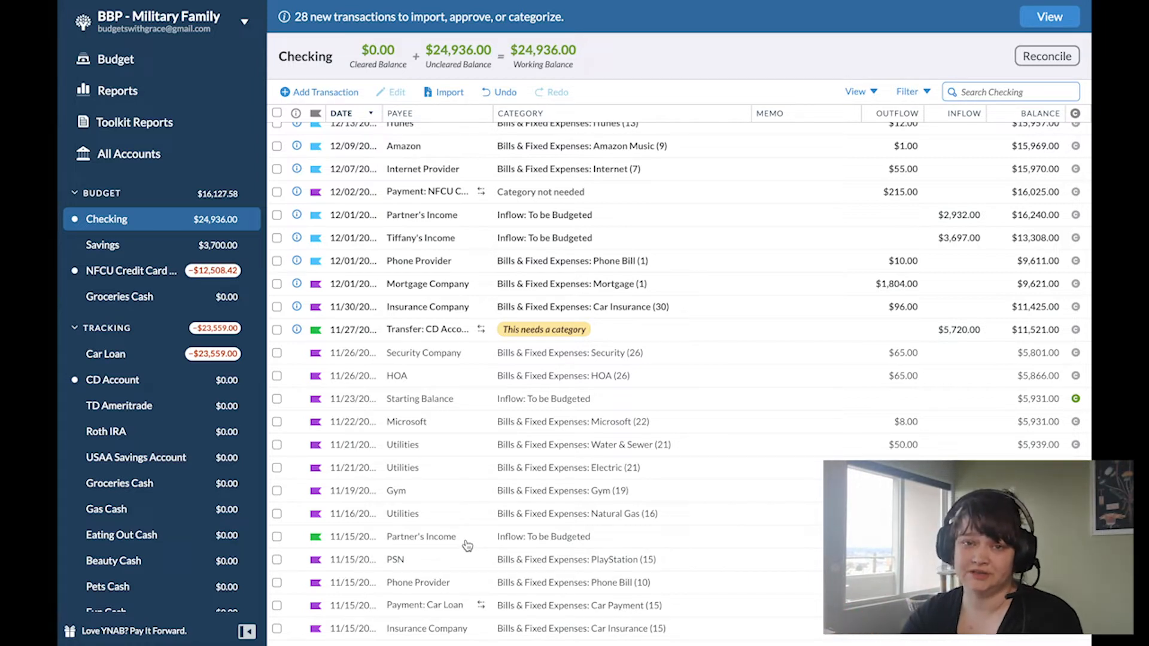
scroll(468, 544, up, 2)
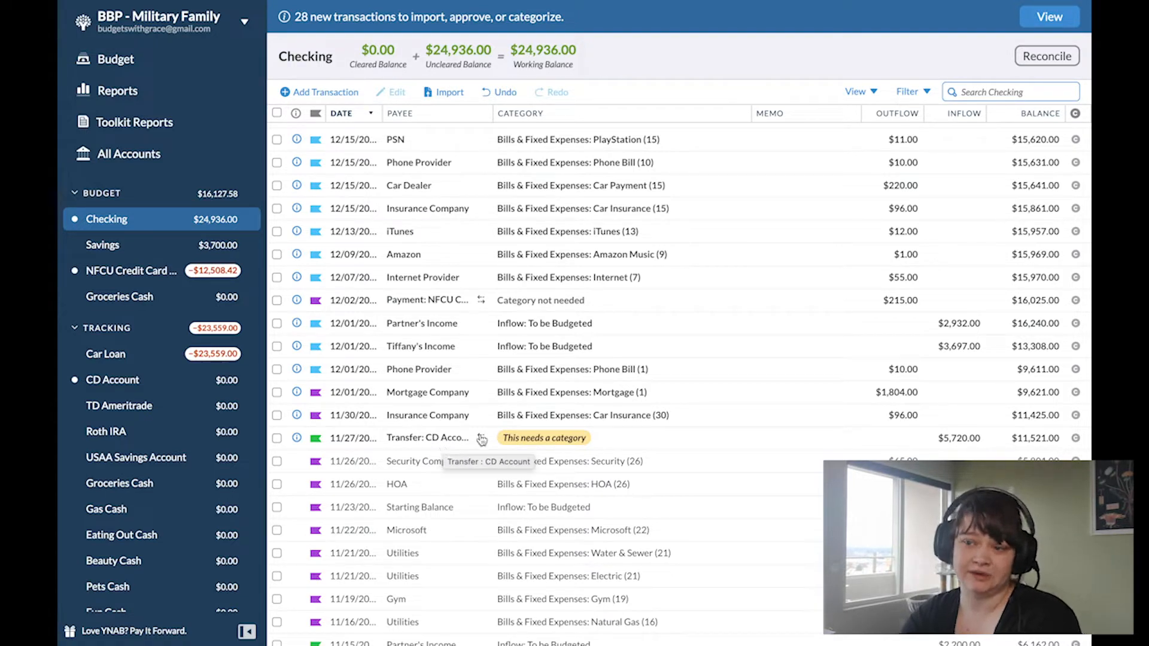
mouse_move(533, 449)
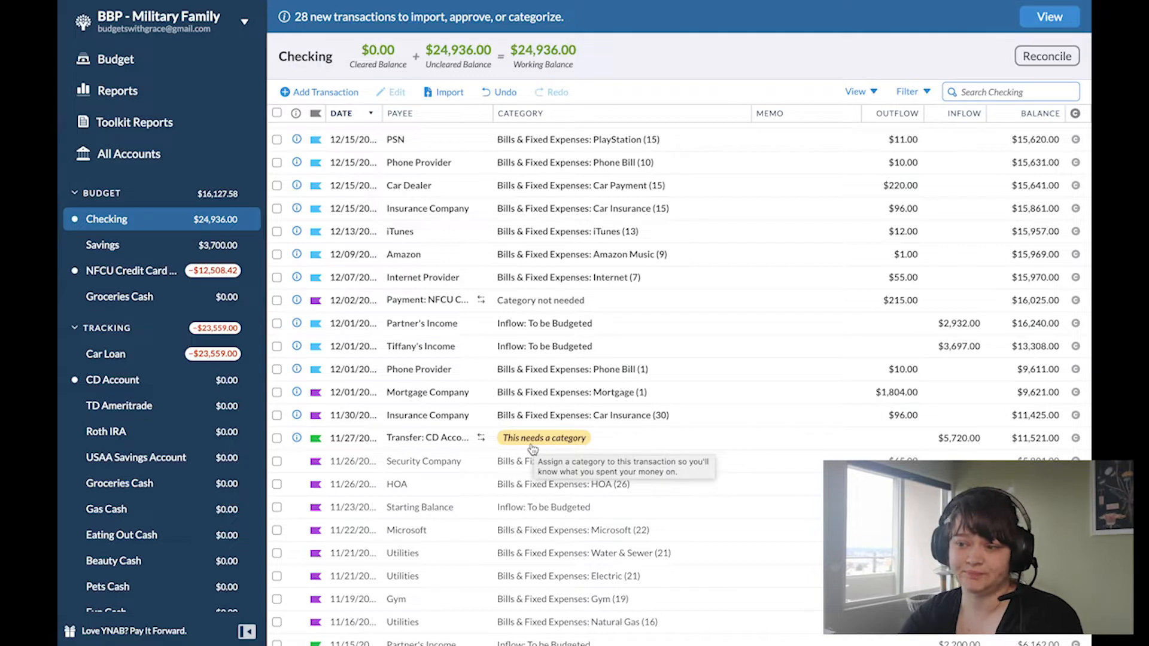
click(526, 439)
click(526, 439)
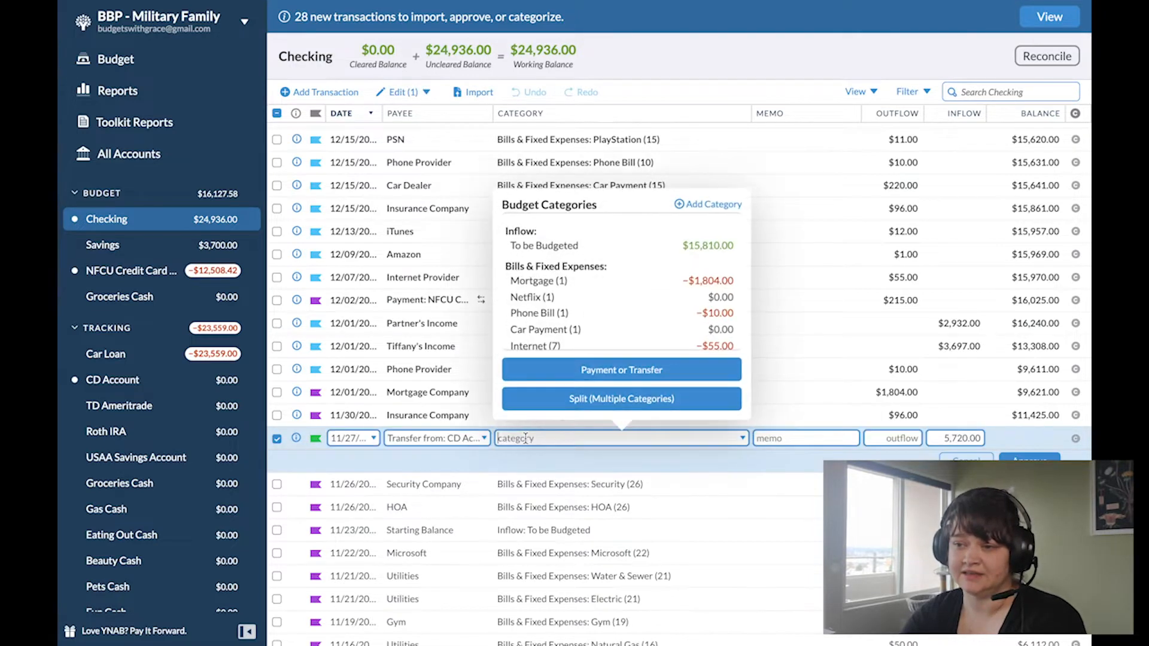
click(555, 247)
click(1030, 458)
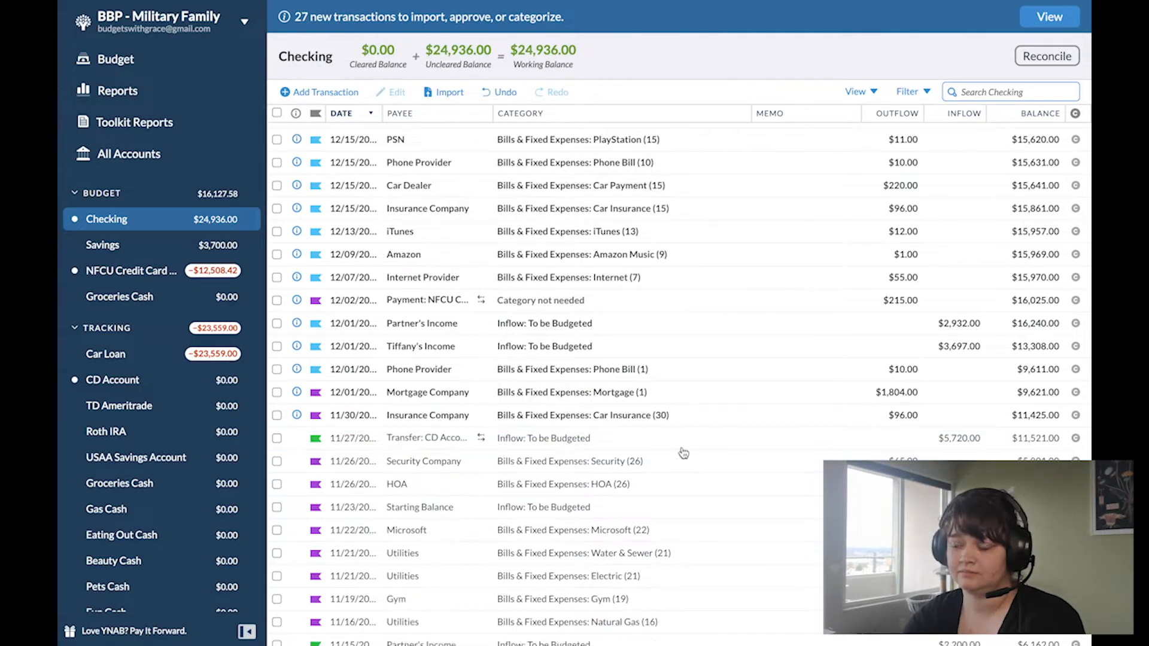
Step: Approve the 11/30 Insurance Company transaction for Car Insurance (30) and clear its selection
scroll(277, 505, up, 1)
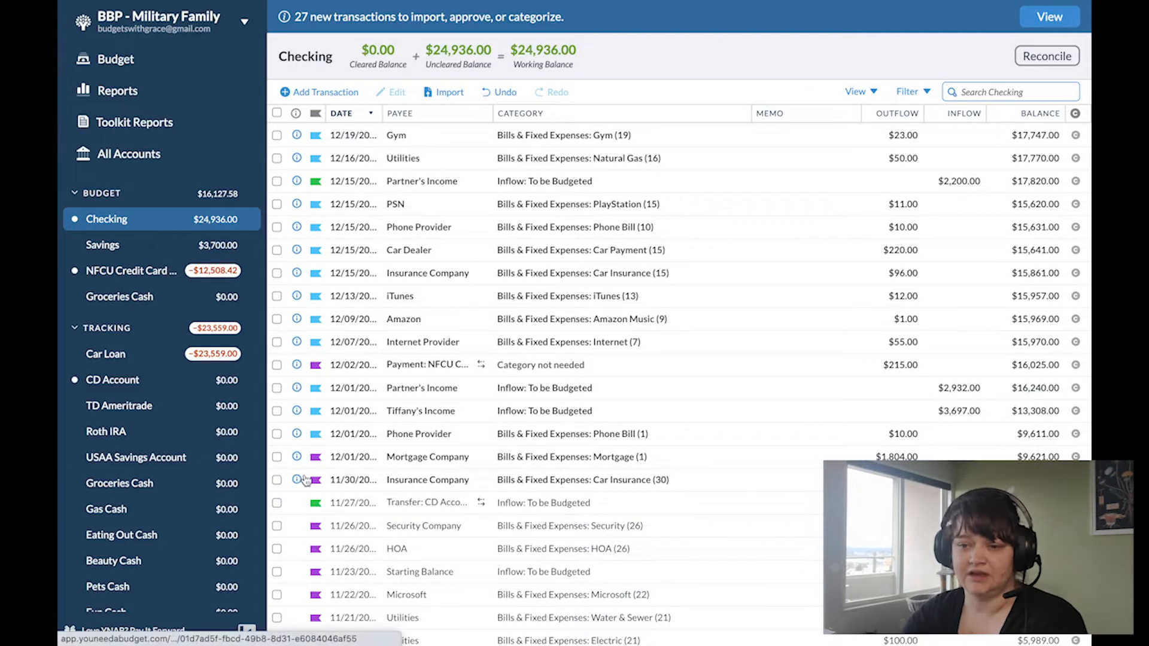
click(277, 481)
click(298, 480)
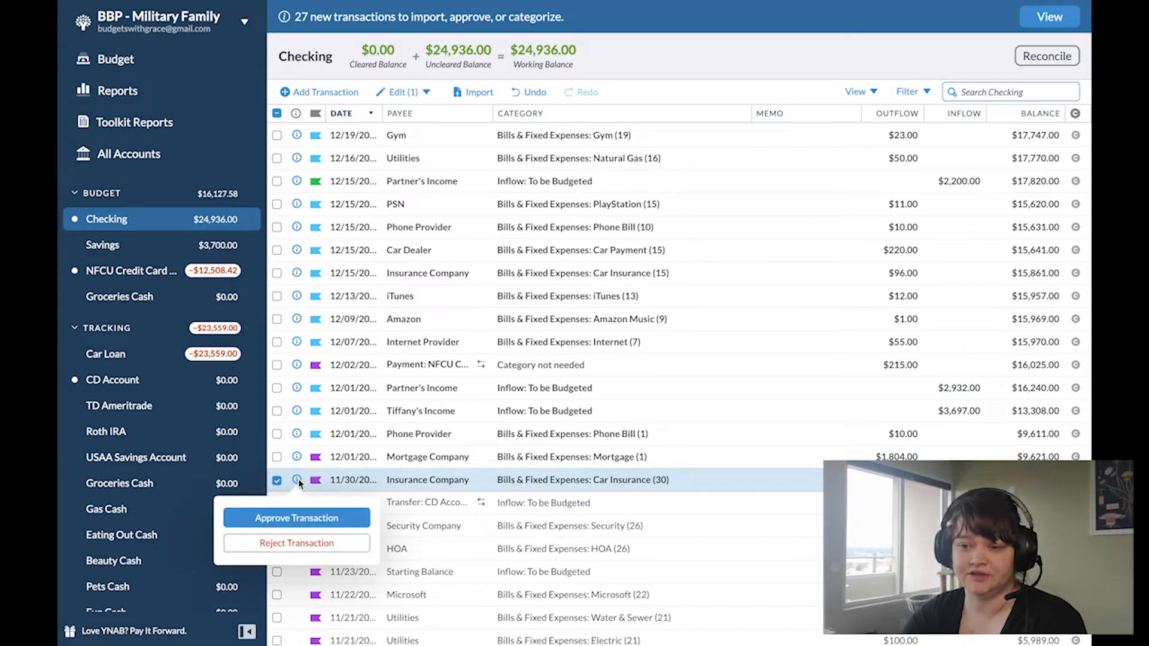
click(305, 517)
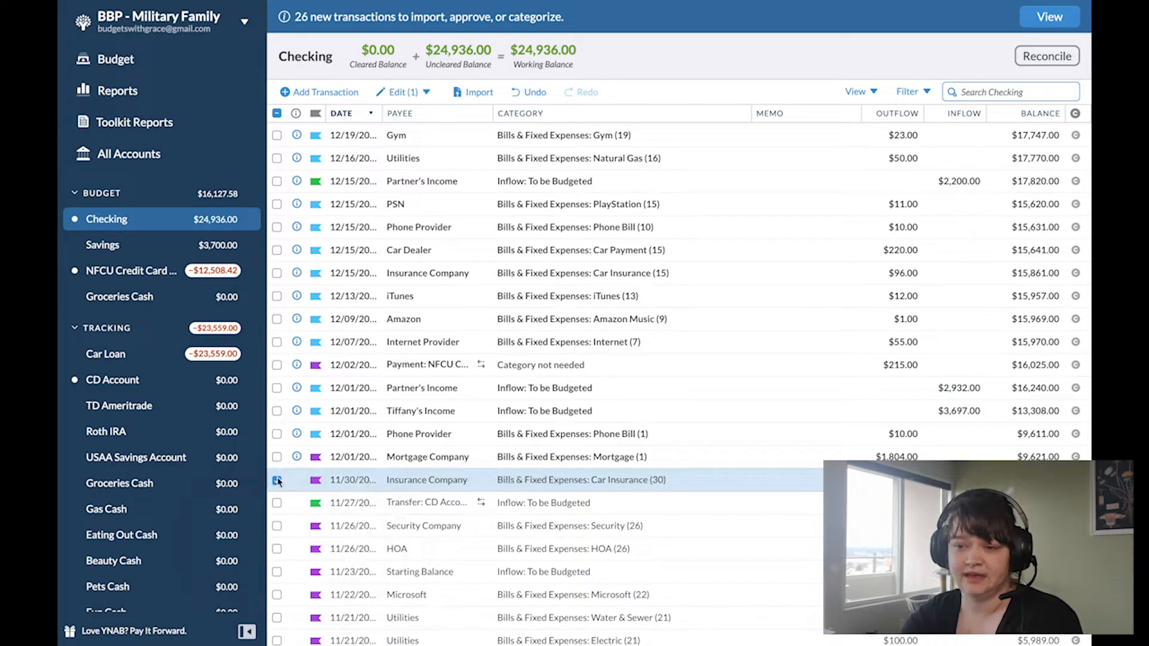
click(277, 480)
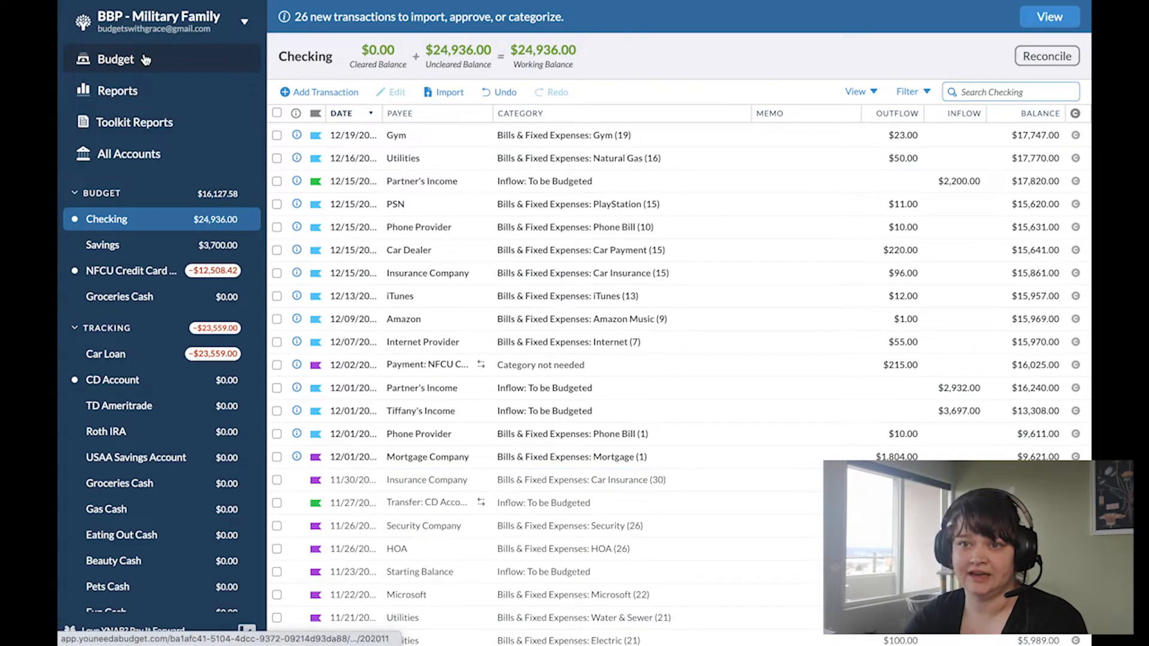
Step: Return to the November 2020 budget and collapse the Bills & Fixed Expenses group
click(144, 59)
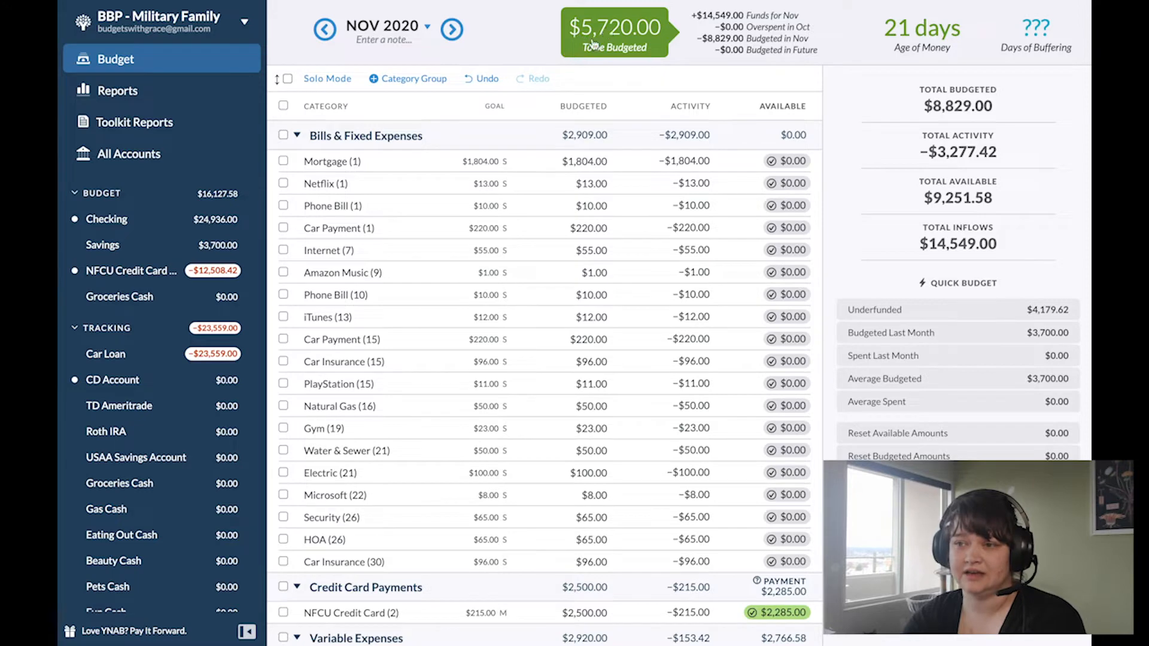
click(567, 268)
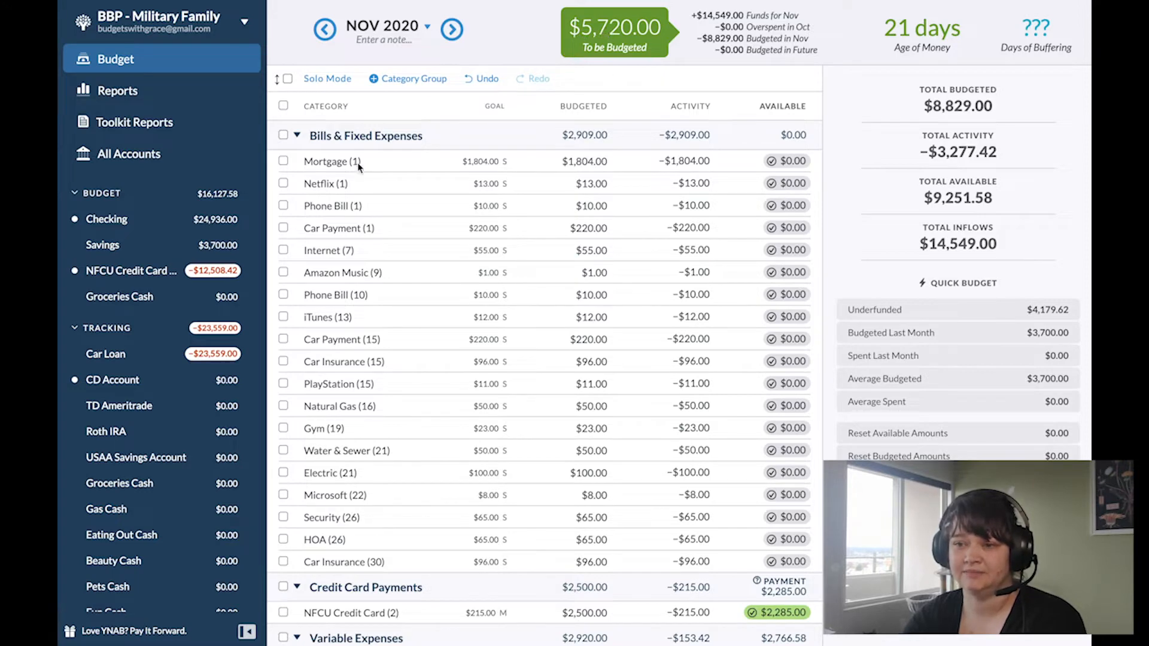
click(298, 136)
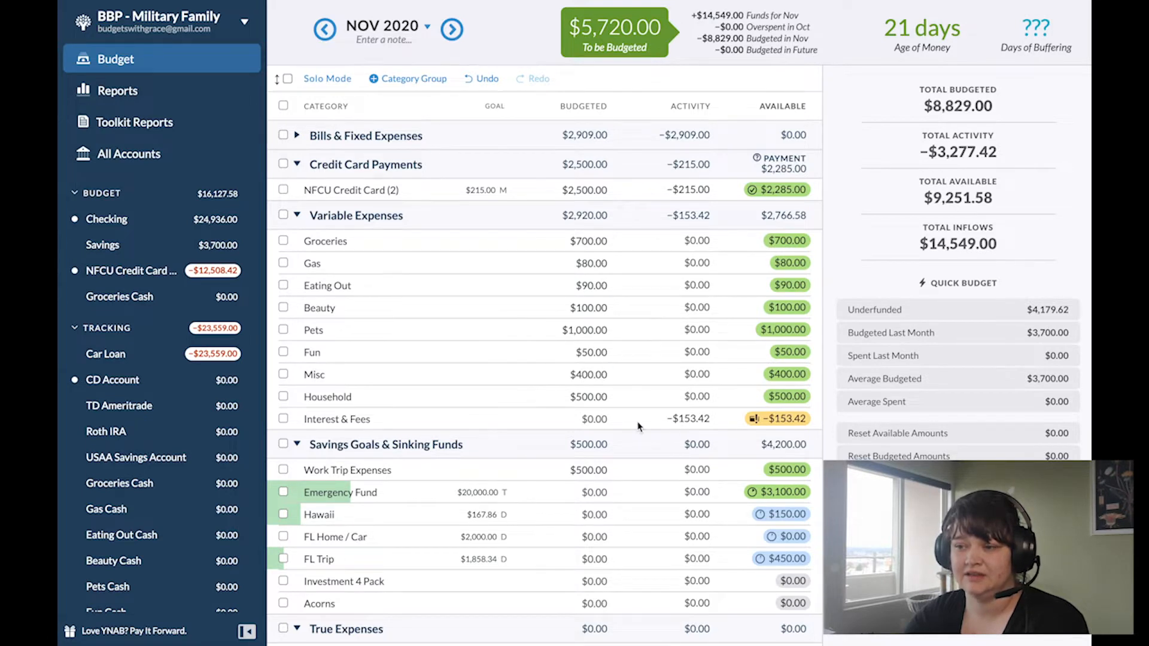
Step: Cover the Interest & Fees overspending by budgeting $153.42 from To be Budgeted
click(419, 388)
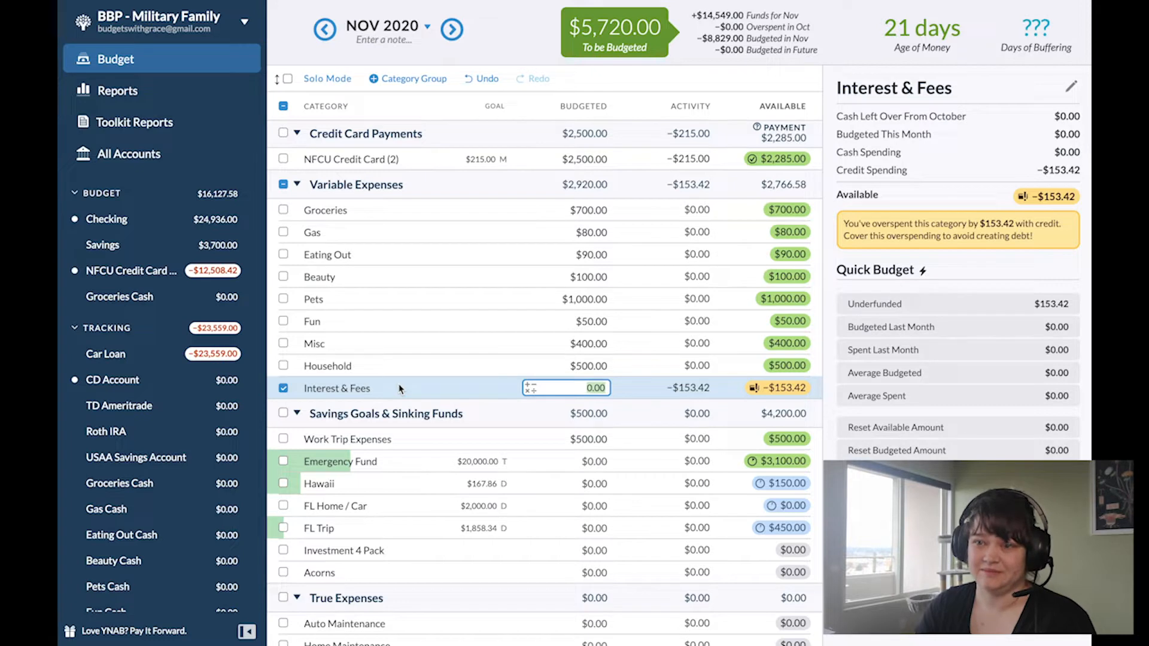
click(772, 387)
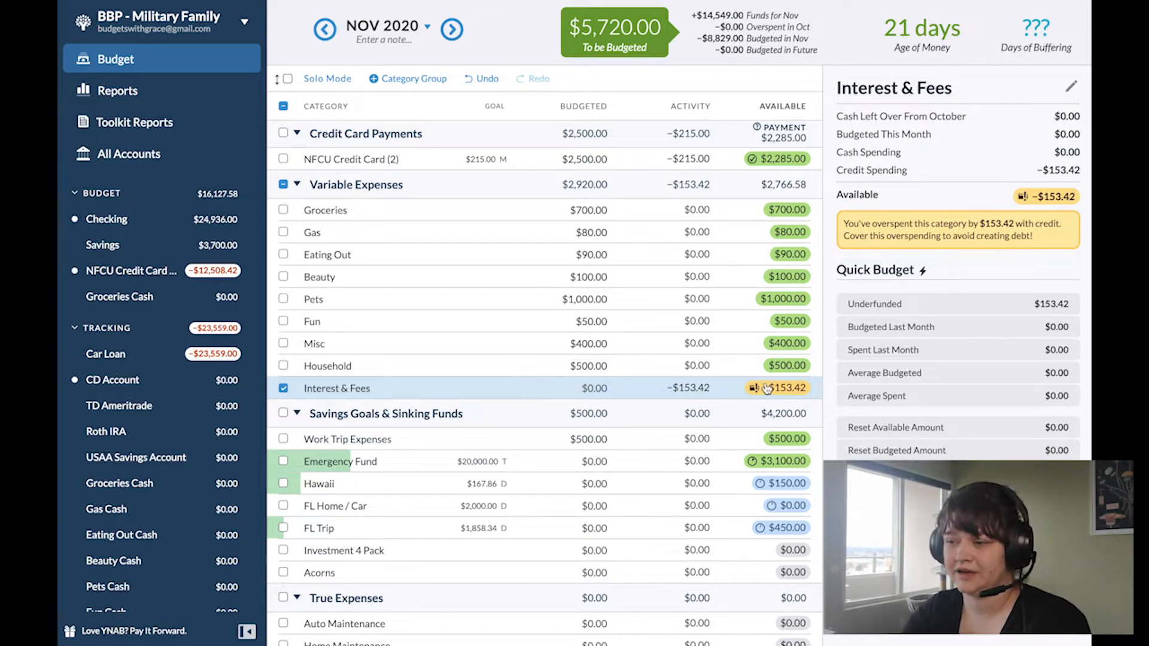
click(752, 446)
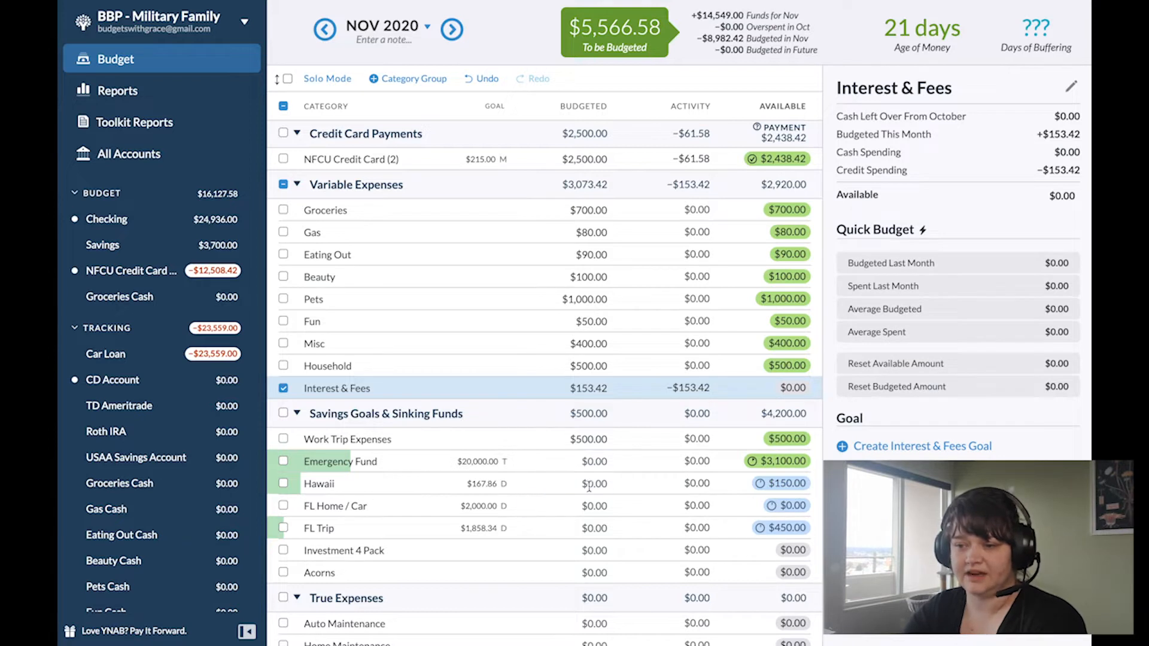
Step: Budget $170 for the Hawaii category under Savings Goals & Sinking Funds
click(566, 485)
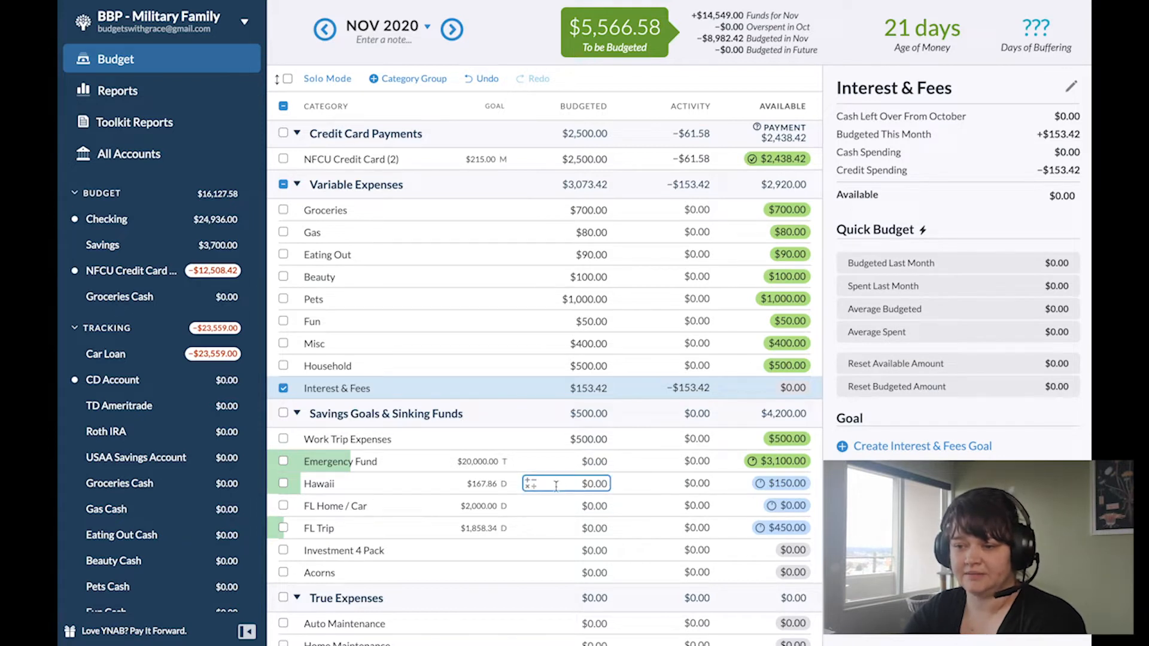
click(595, 488)
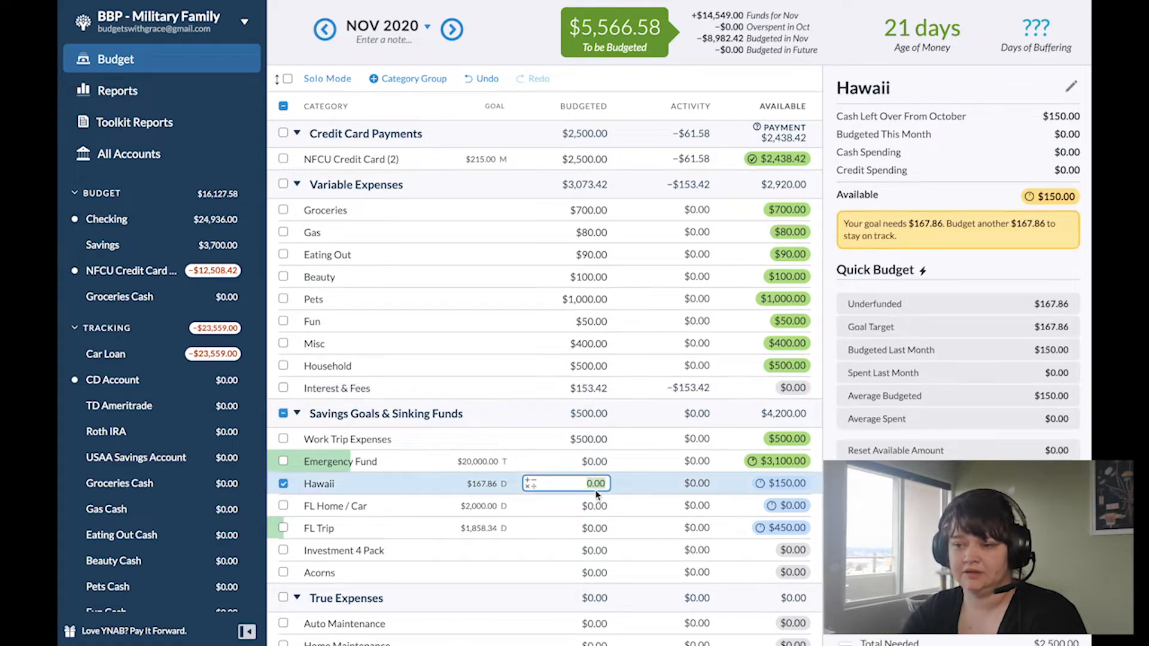
text(170)
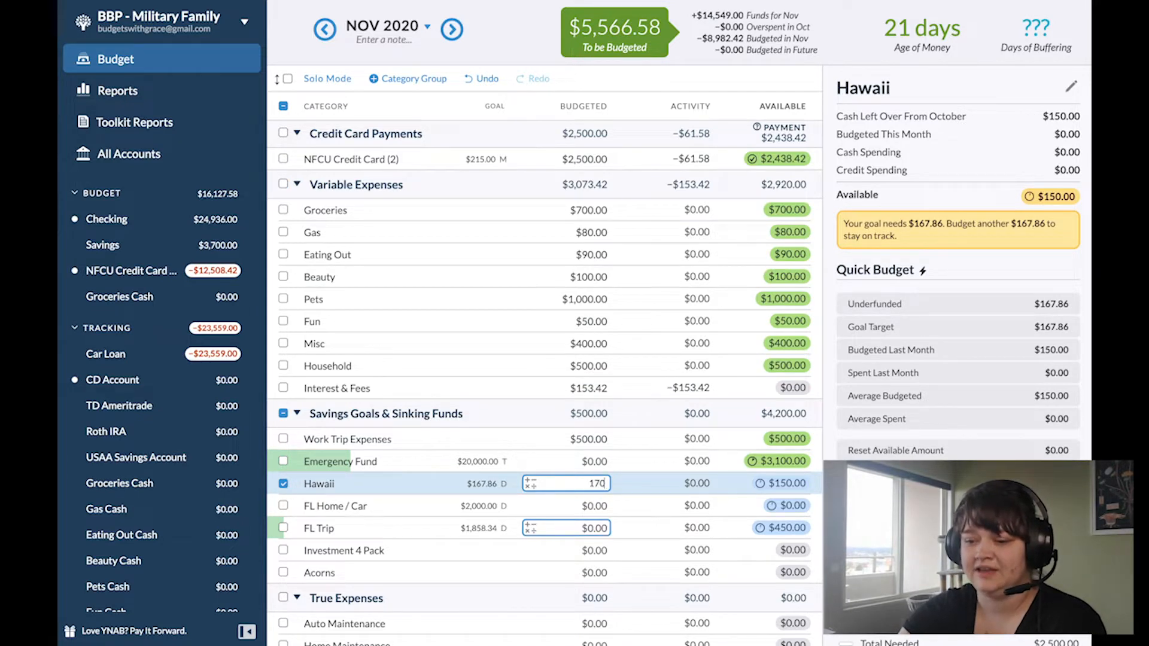
key(Return)
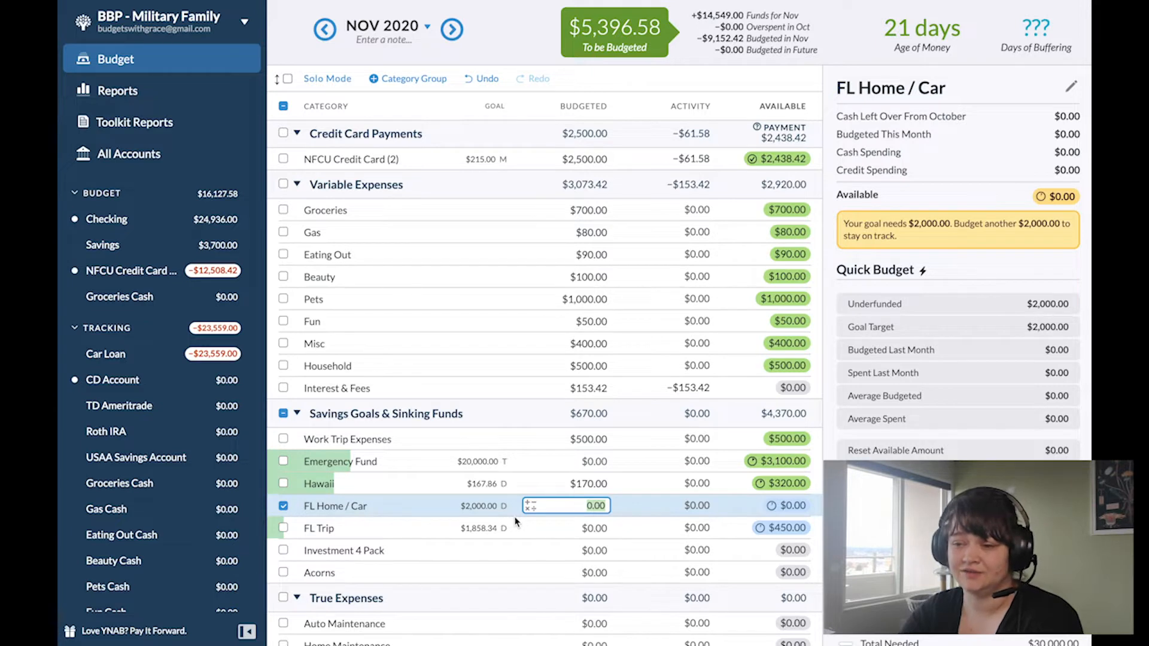
Step: Budget $2,000 for the FL Home / Car savings category
text(20)
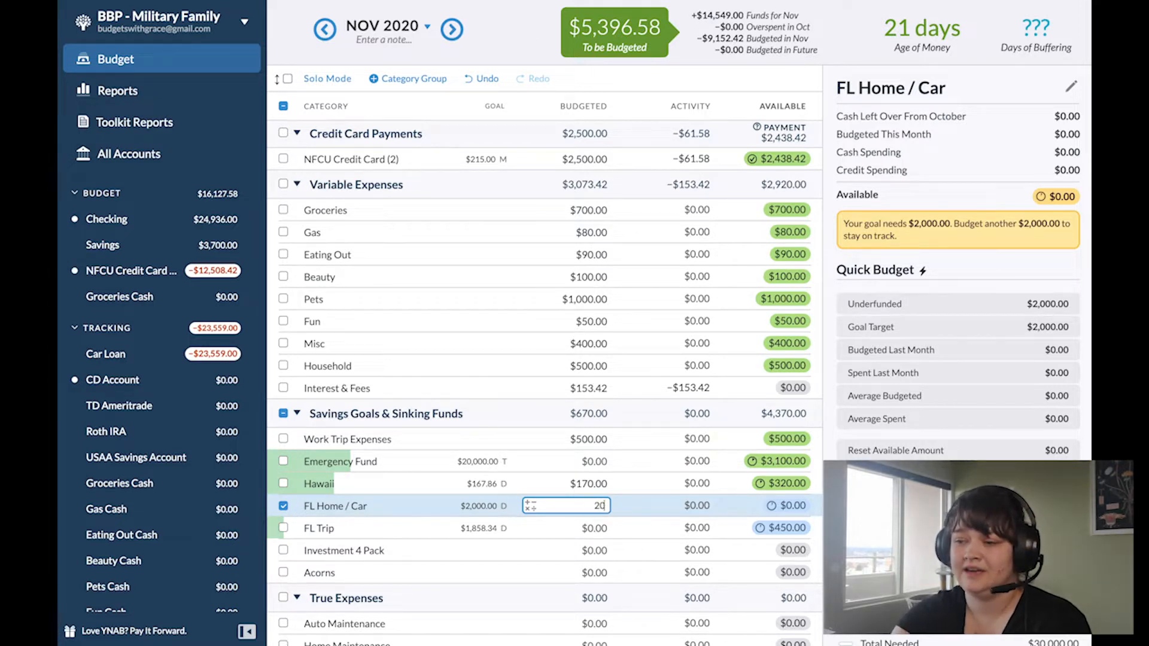
text(00)
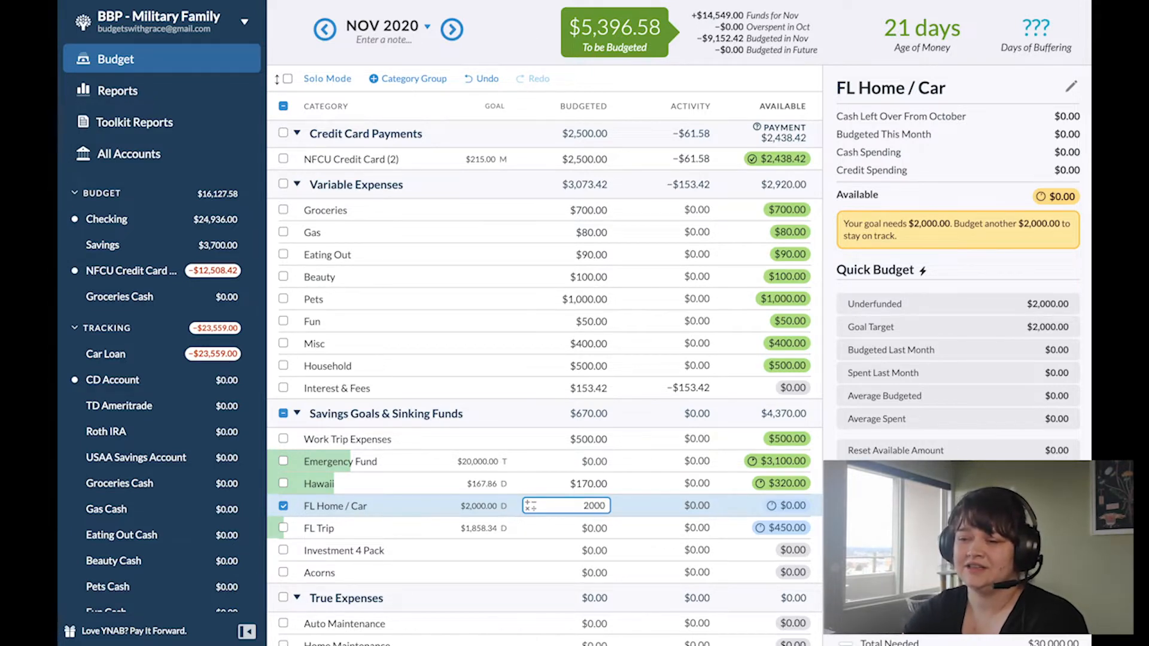
key(Return)
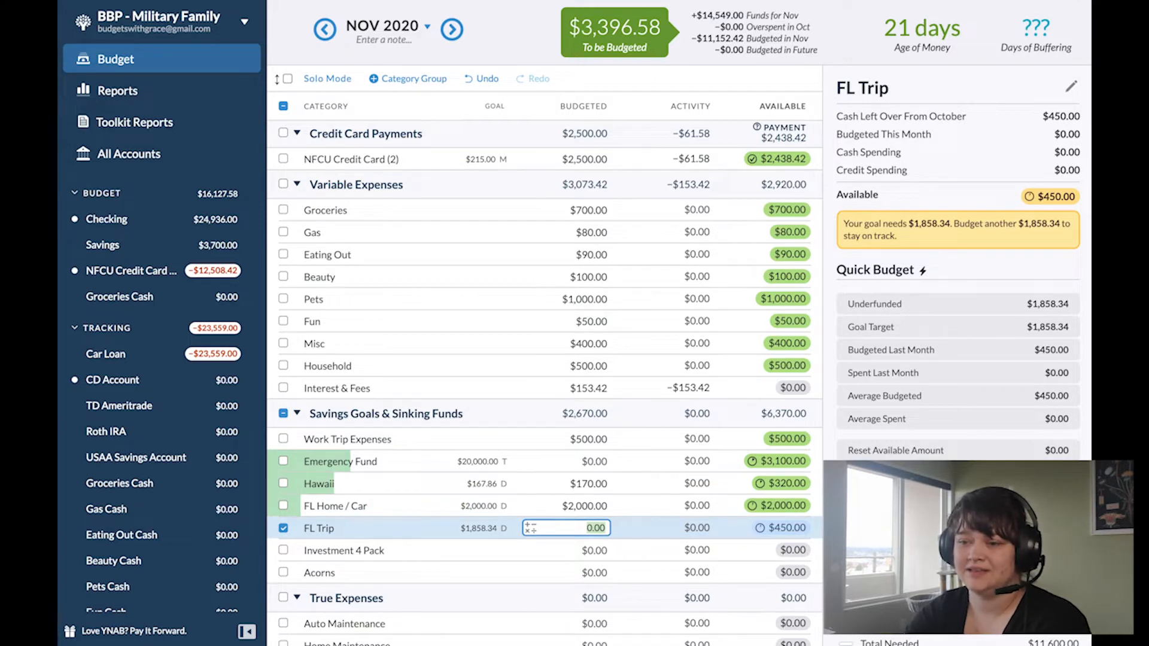
Step: Budget $1,860 for the FL Trip category and clear the category selection
text(18)
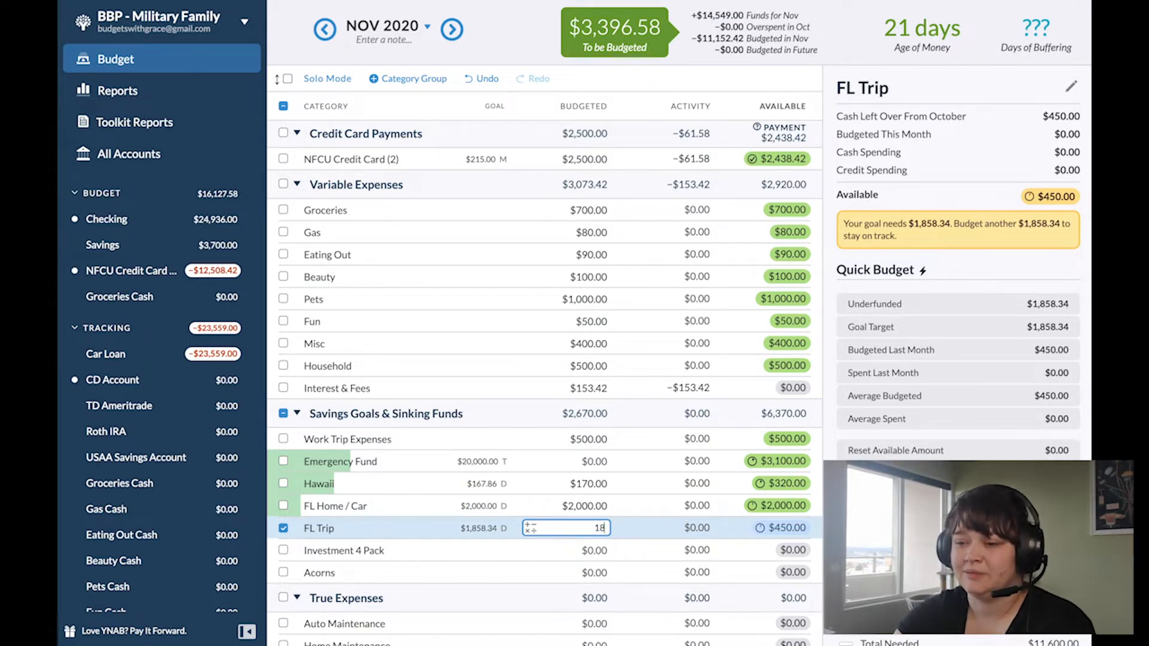
text(58)
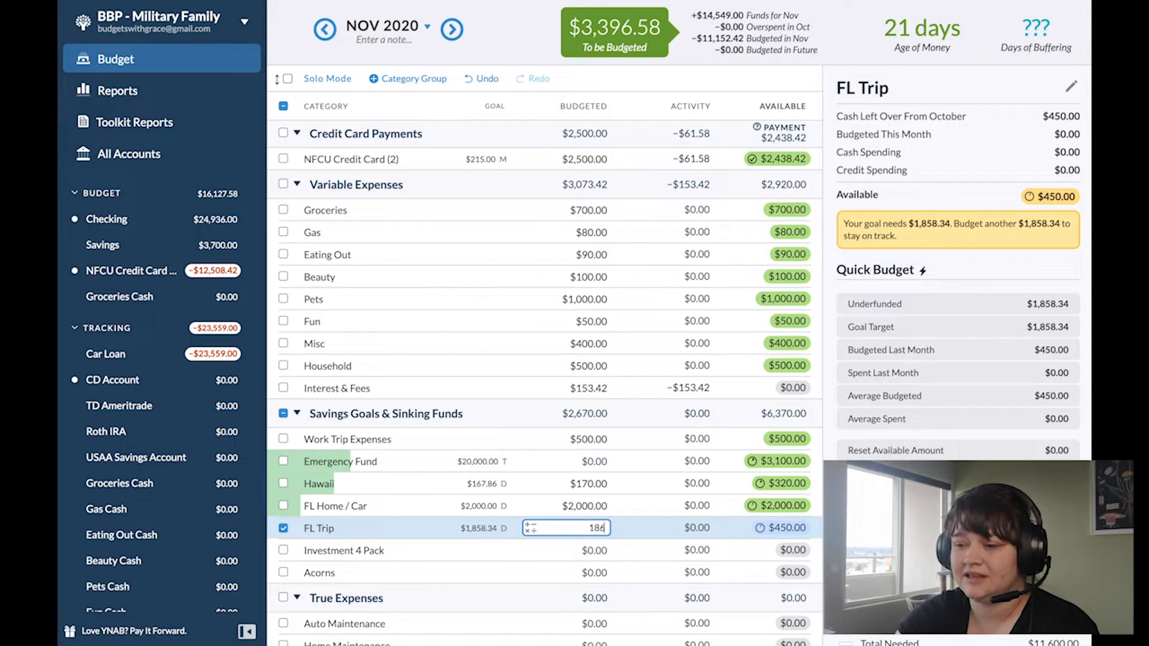
key(BackSpace)
text(0)
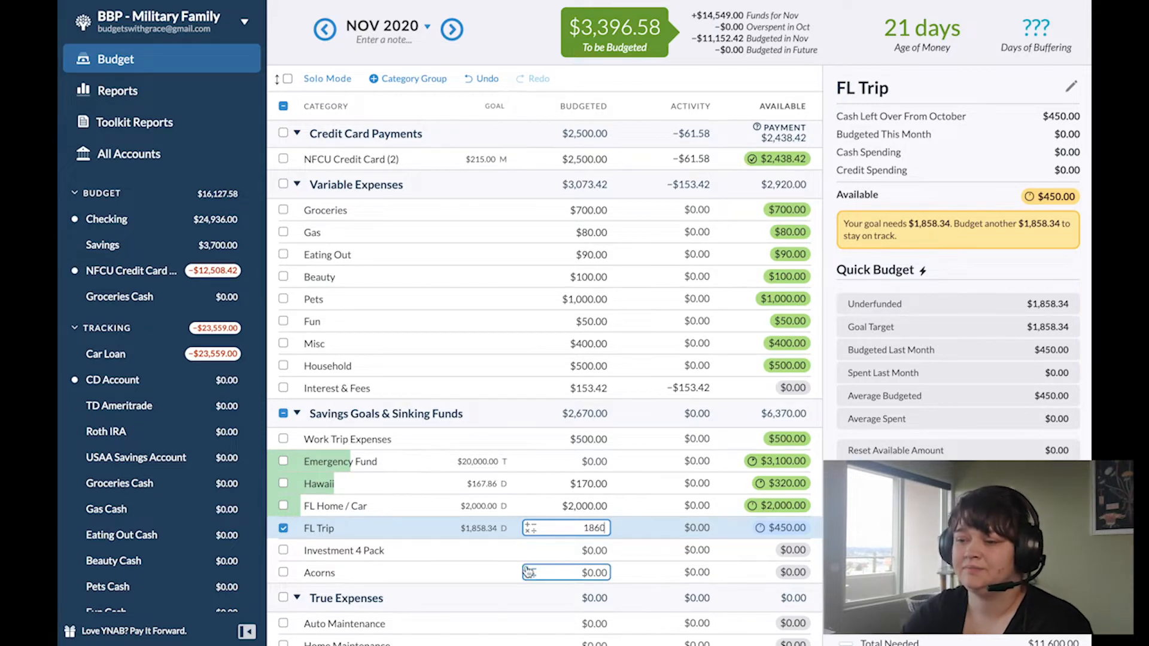
key(shift+Return)
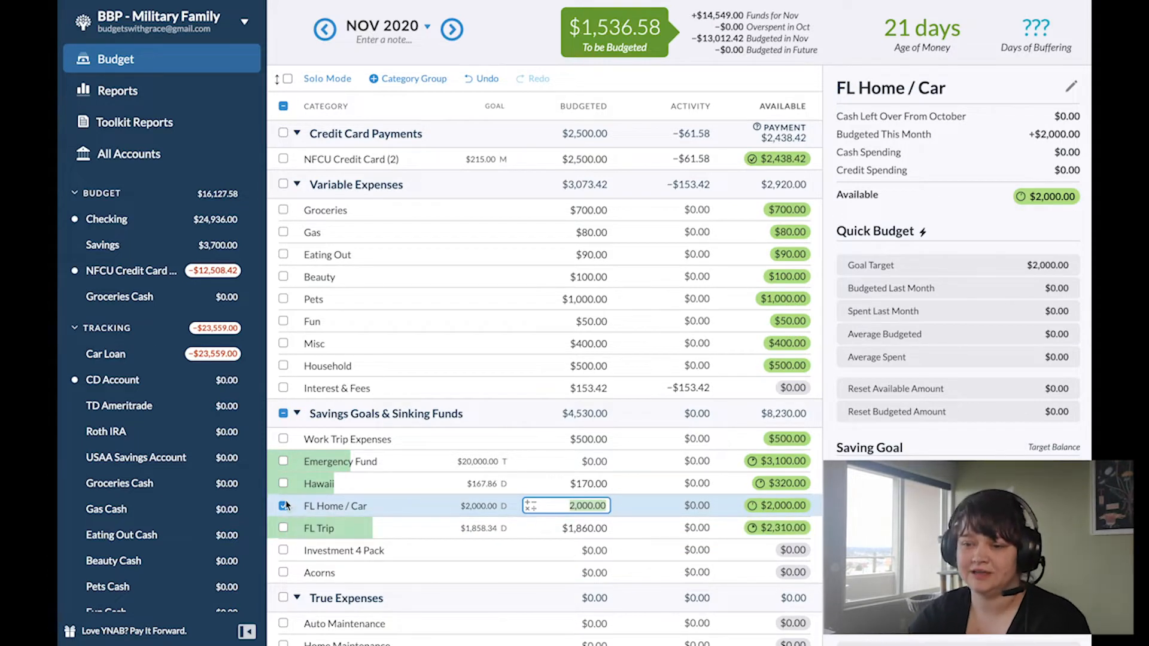
click(285, 506)
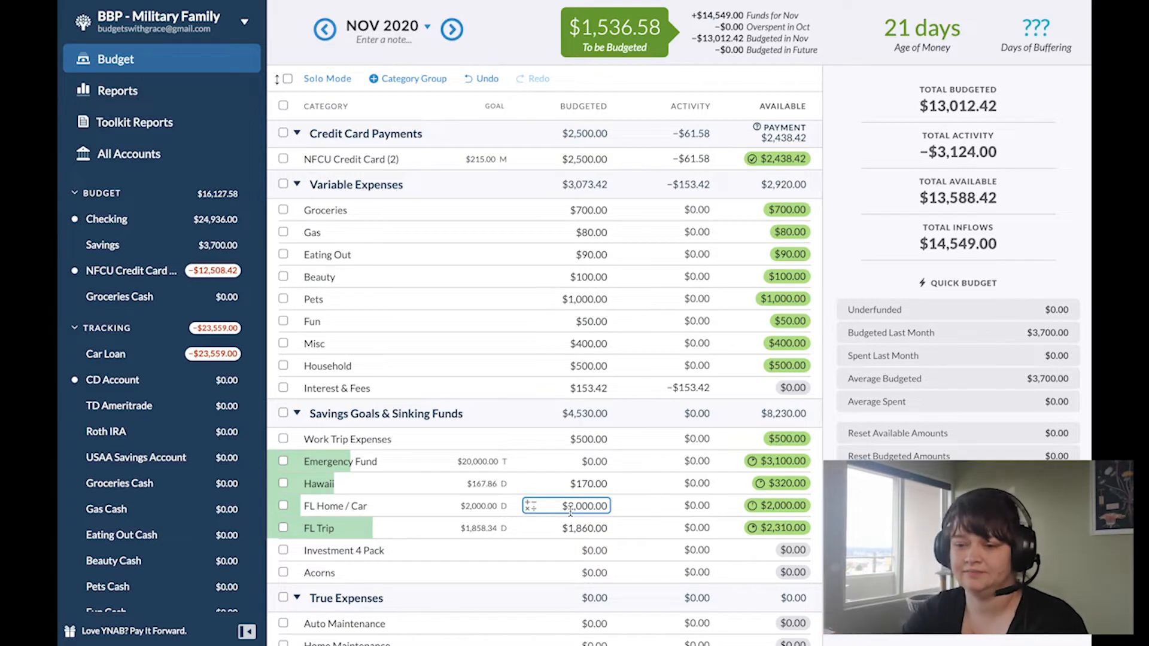
Step: Budget $200 each for the Investment 4 Pack and Acorns categories under Savings Goals & Sinking Funds
click(601, 551)
click(600, 551)
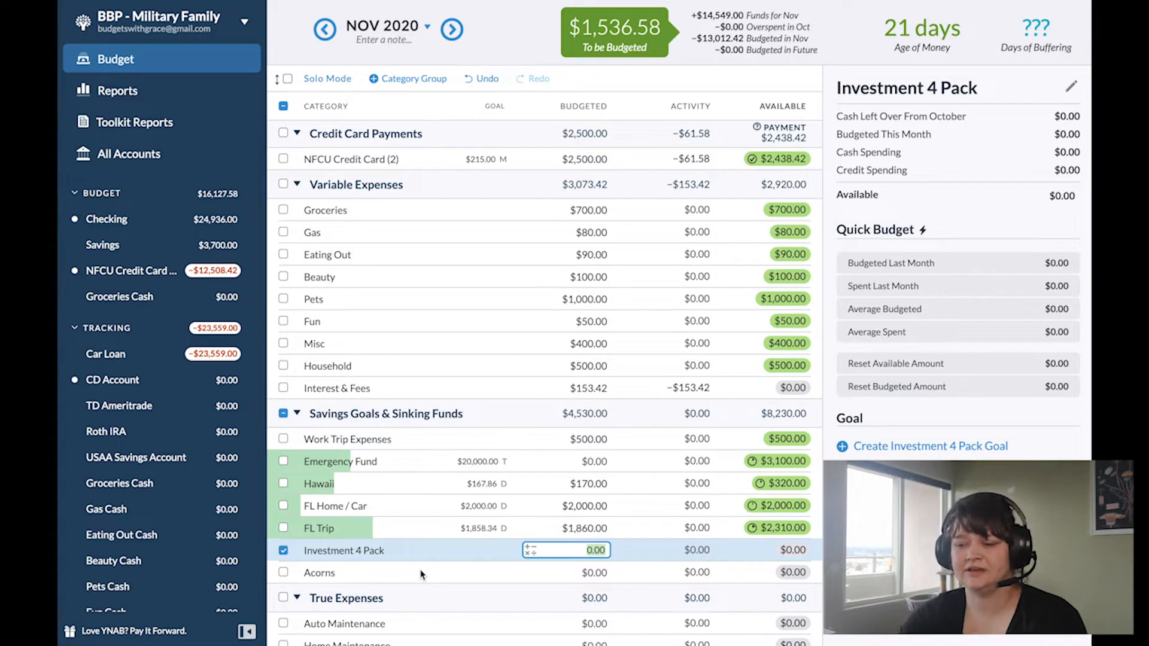
text(200)
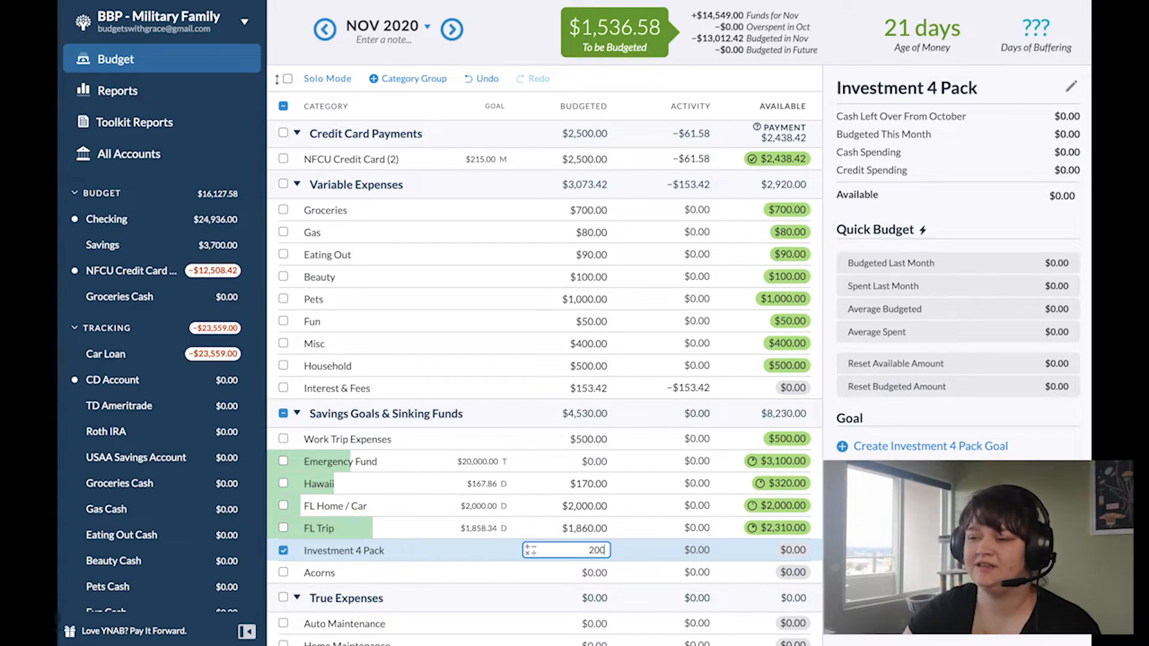
key(Return)
text(2)
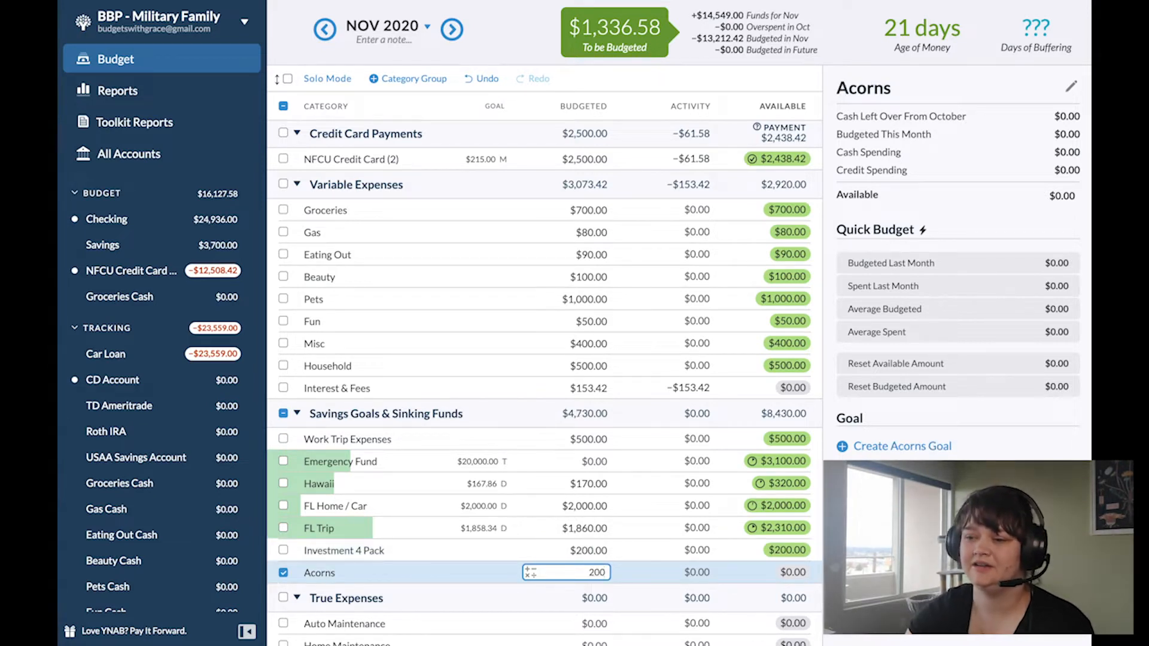
click(600, 551)
click(286, 556)
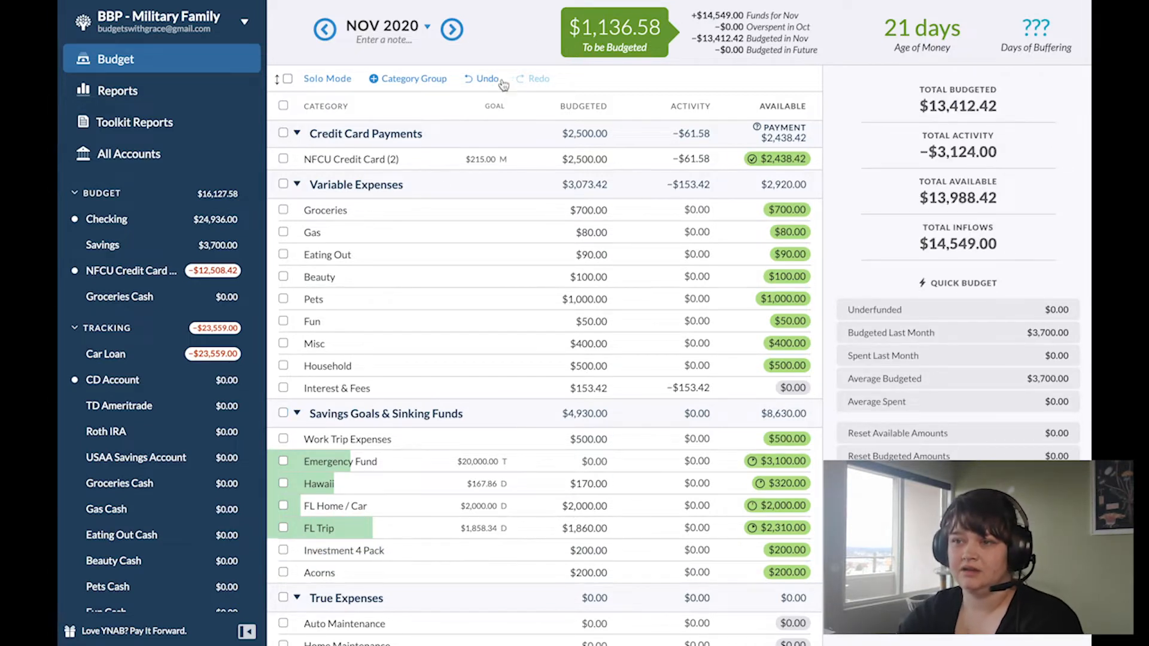
Step: Move the remaining $1,136.58 from To be Budgeted to the Emergency Fund category
scroll(636, 109, up, 1)
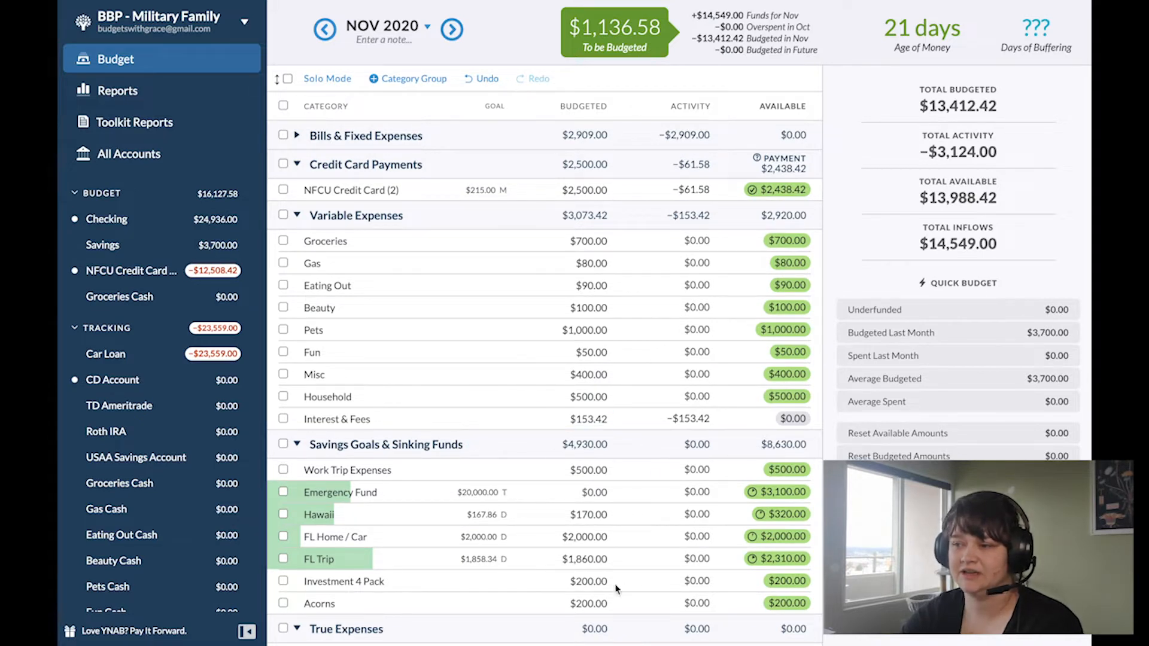
click(558, 264)
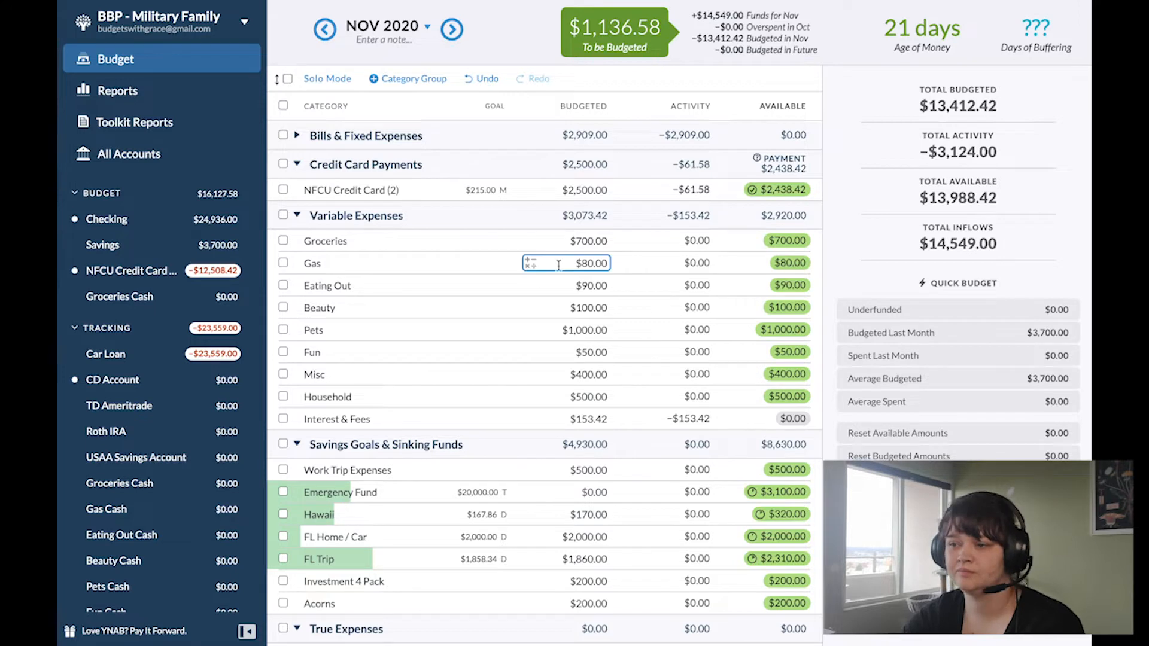
scroll(644, 436, down, 1)
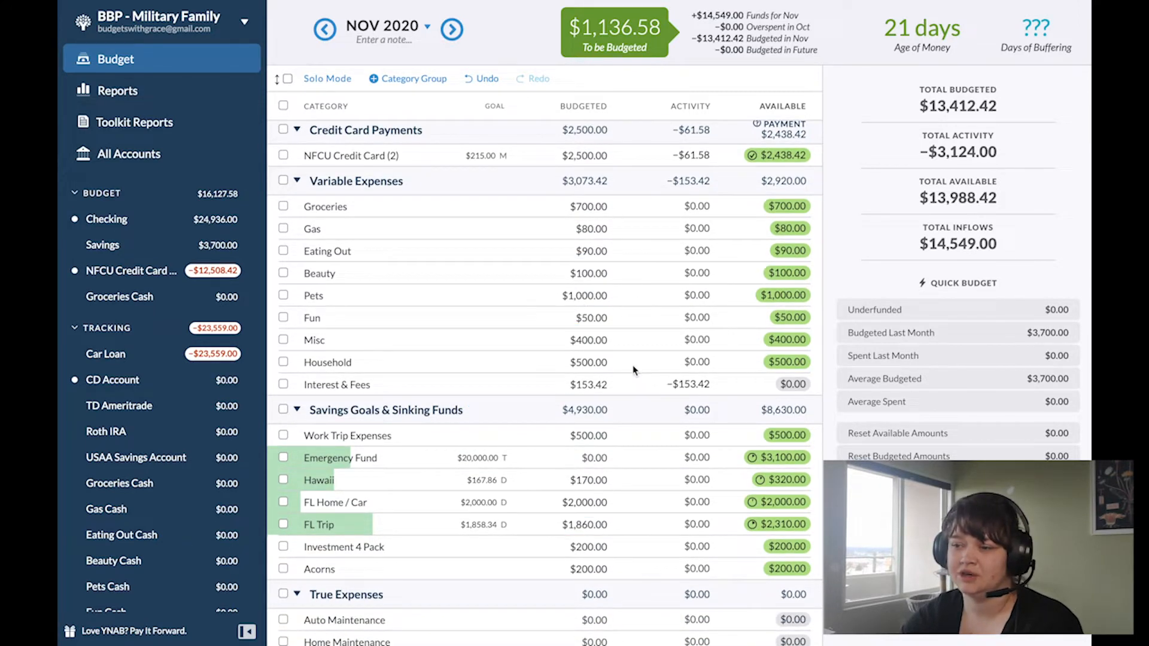
click(622, 31)
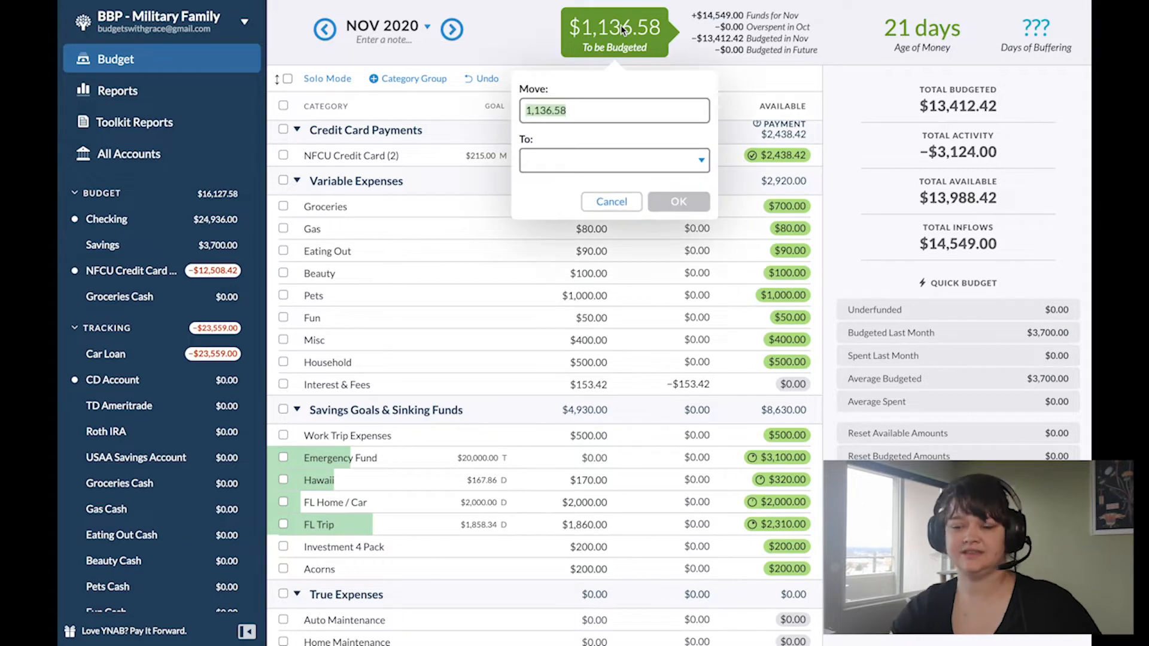
key(Tab)
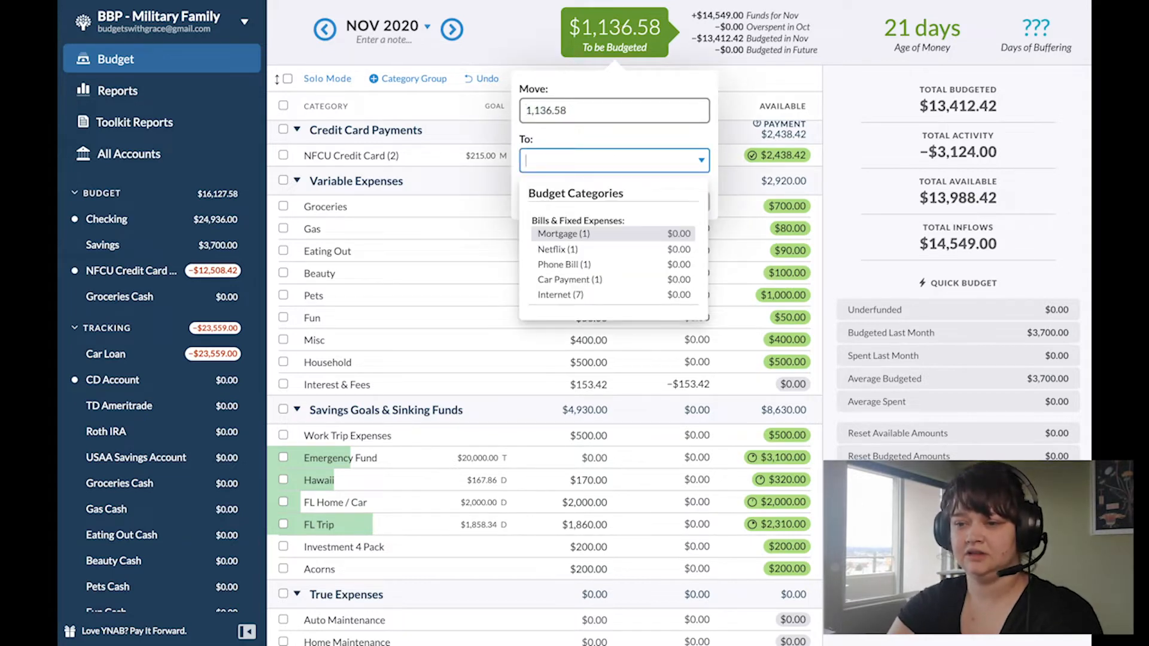
text(emer)
key(Return)
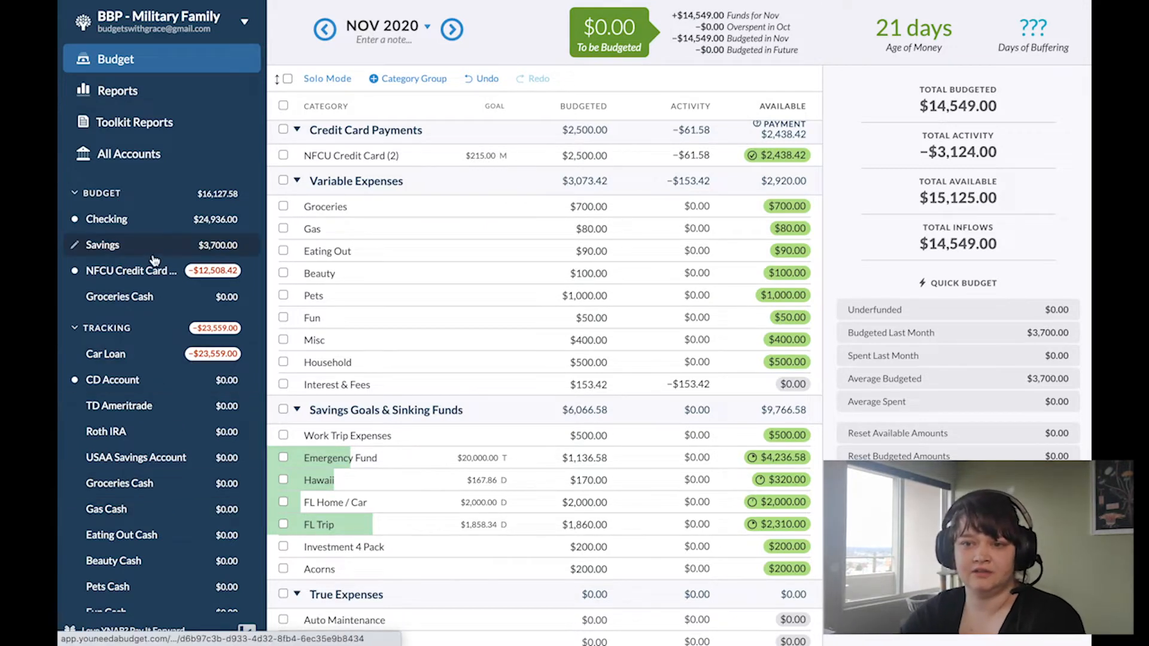
Step: Approve all unapproved Checking account transactions dated 12/01 through 01/07, leaving out the extra blue-flagged 01/01 Partner's Income entry
click(148, 225)
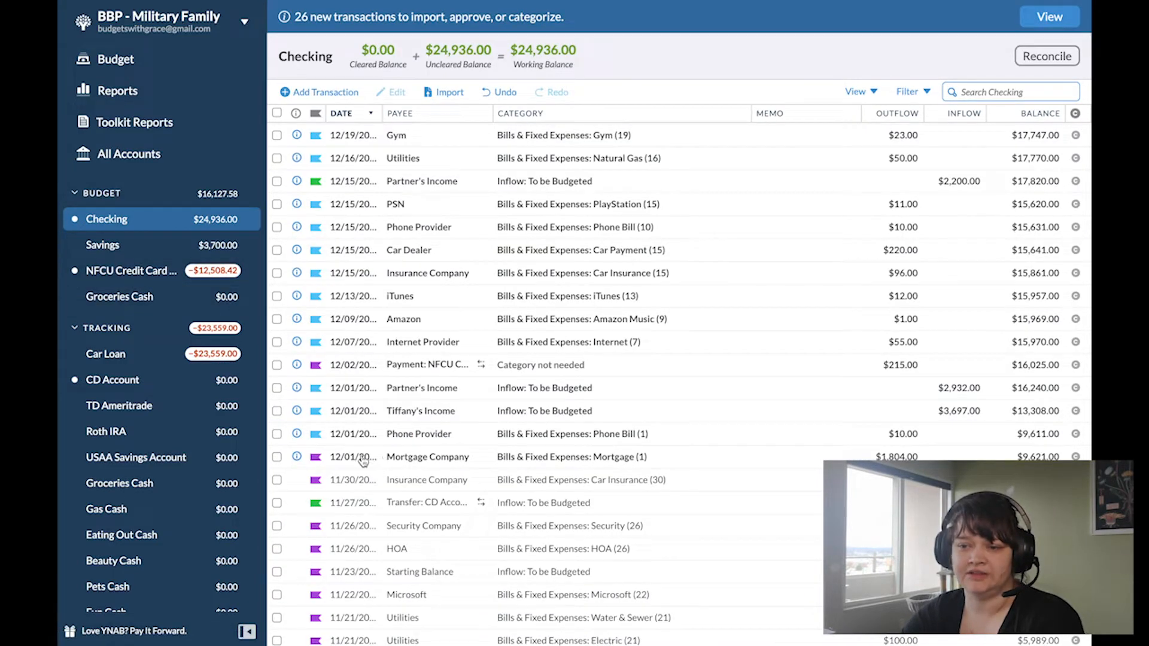
click(277, 458)
click(277, 435)
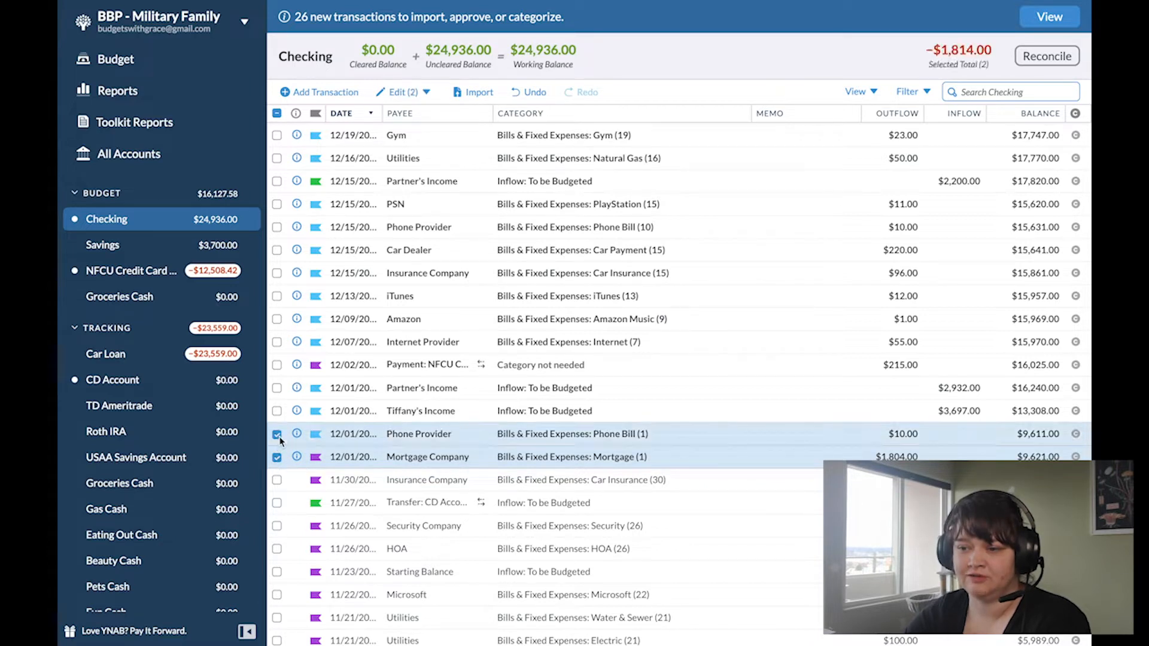
click(277, 412)
click(277, 389)
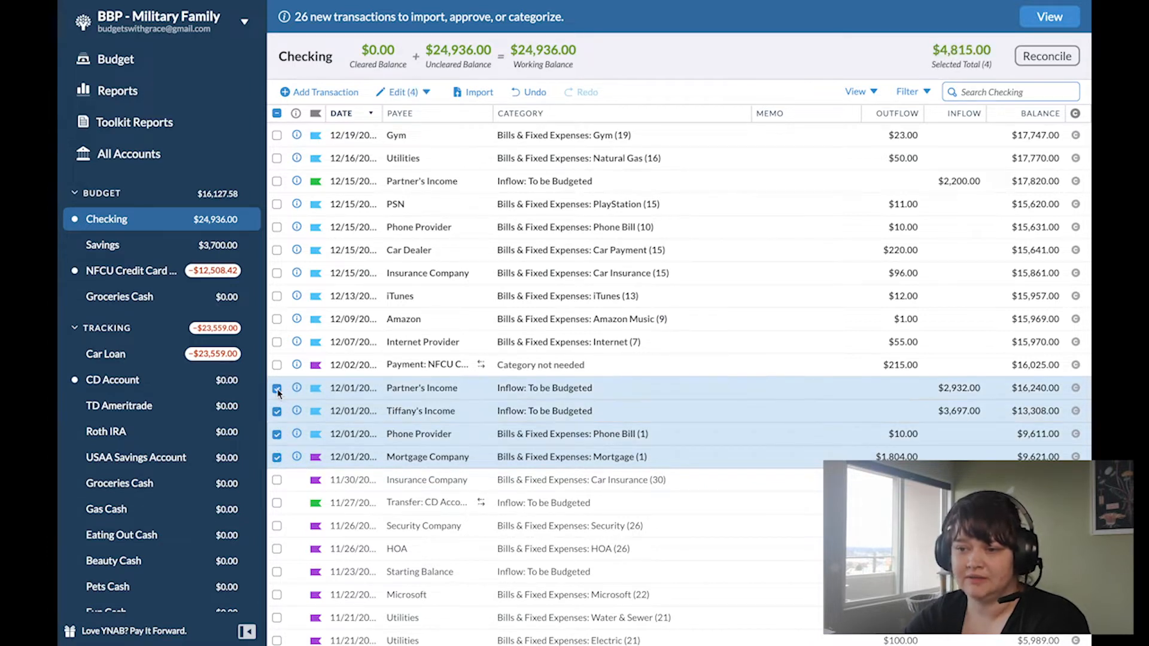
click(277, 365)
scroll(278, 353, up, 2)
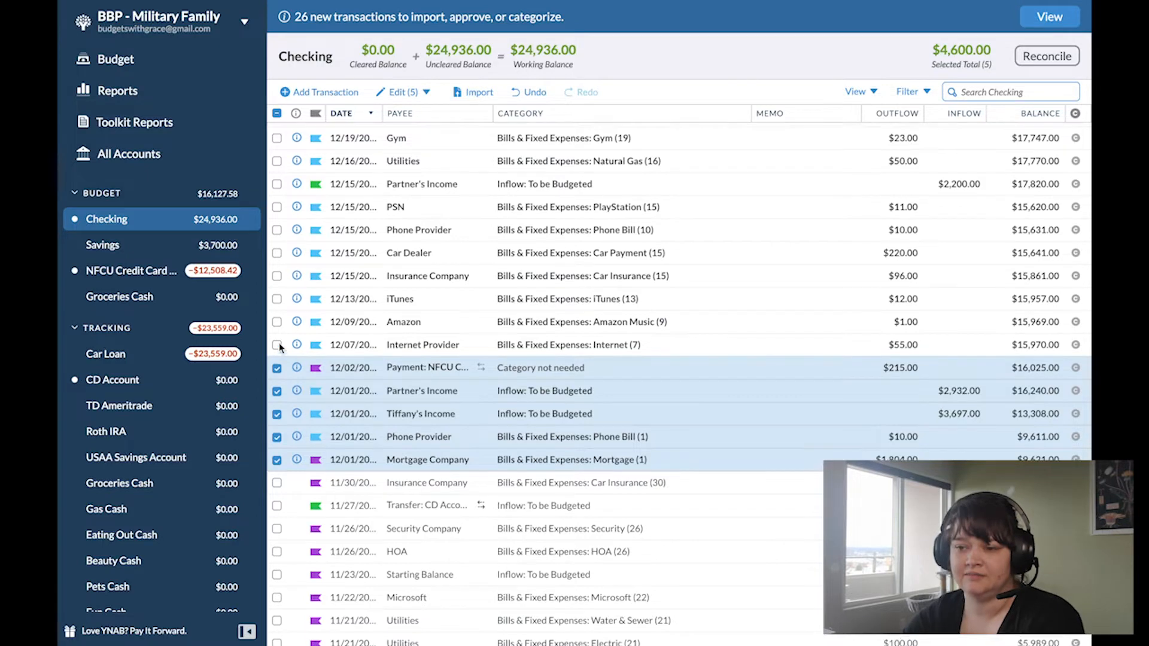
click(277, 458)
click(277, 435)
click(277, 412)
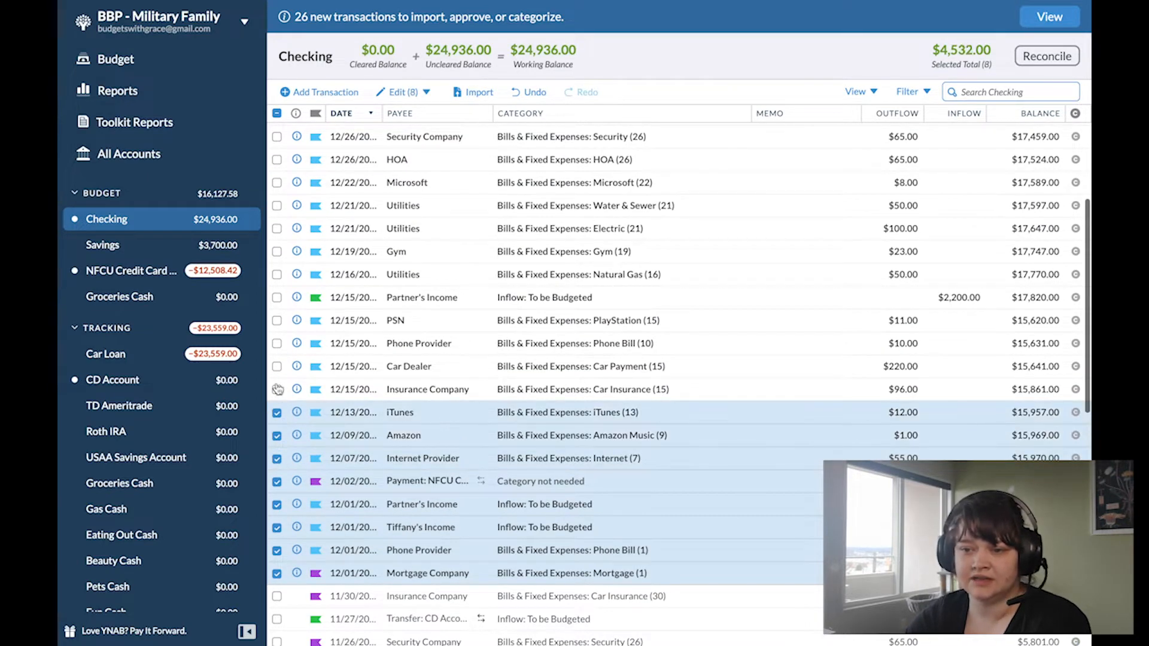
click(277, 389)
click(277, 366)
click(277, 343)
click(277, 320)
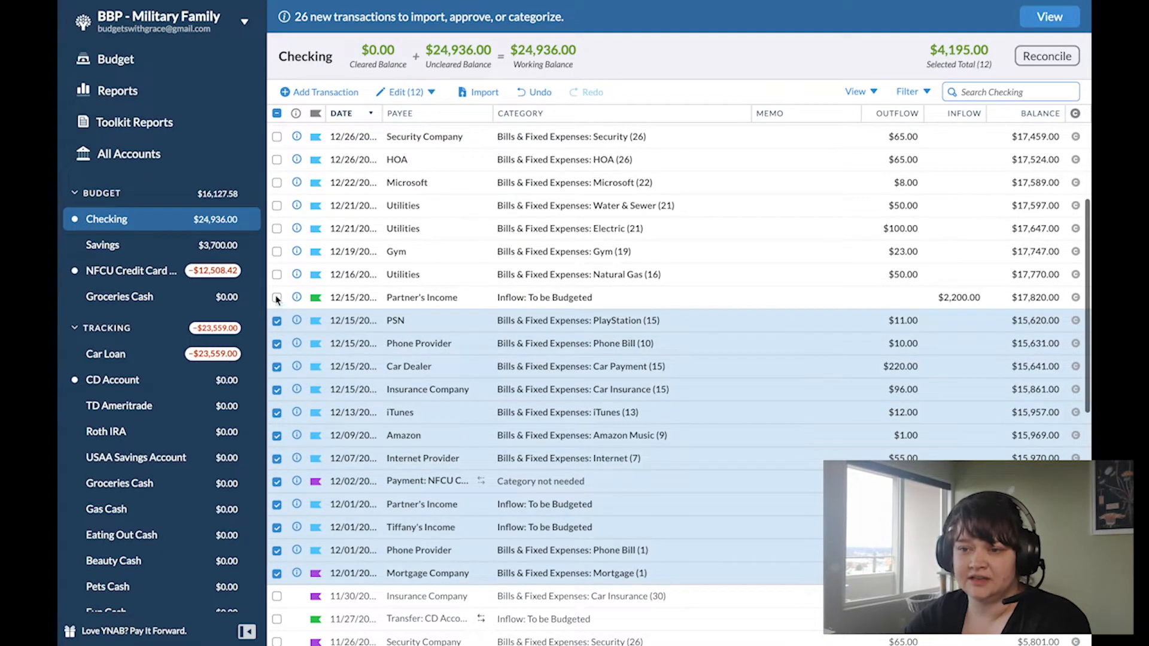
click(277, 297)
click(277, 274)
click(277, 251)
click(277, 229)
click(277, 206)
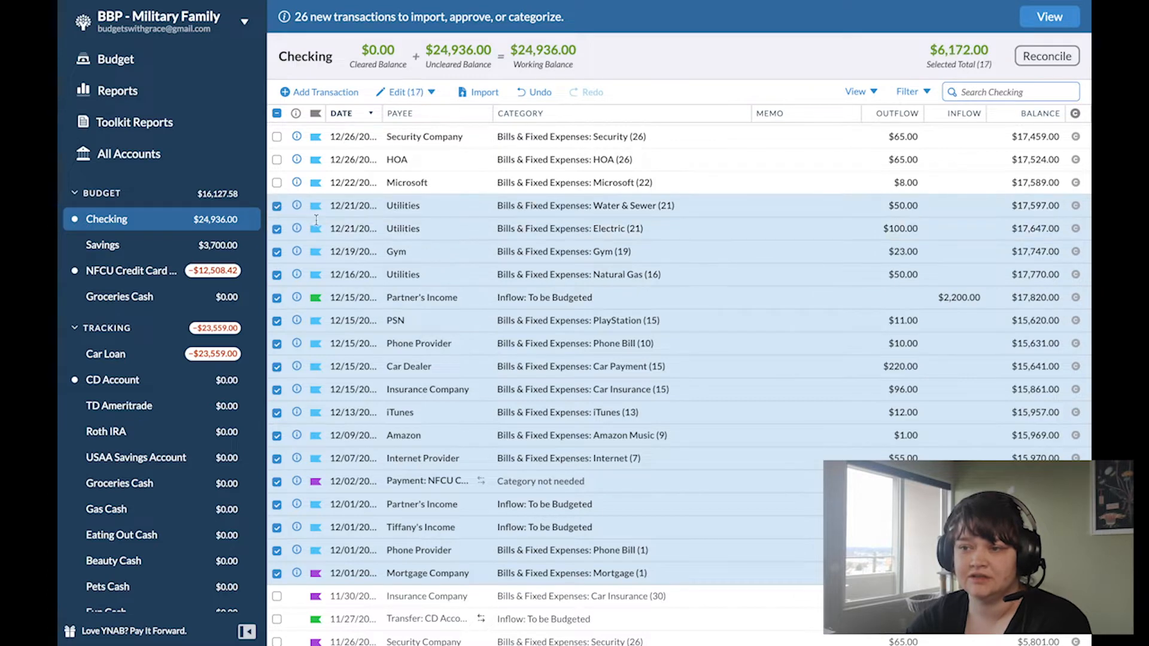
scroll(533, 209, up, 2)
click(277, 282)
click(277, 260)
click(277, 237)
scroll(277, 242, up, 3)
click(277, 296)
click(277, 272)
click(277, 250)
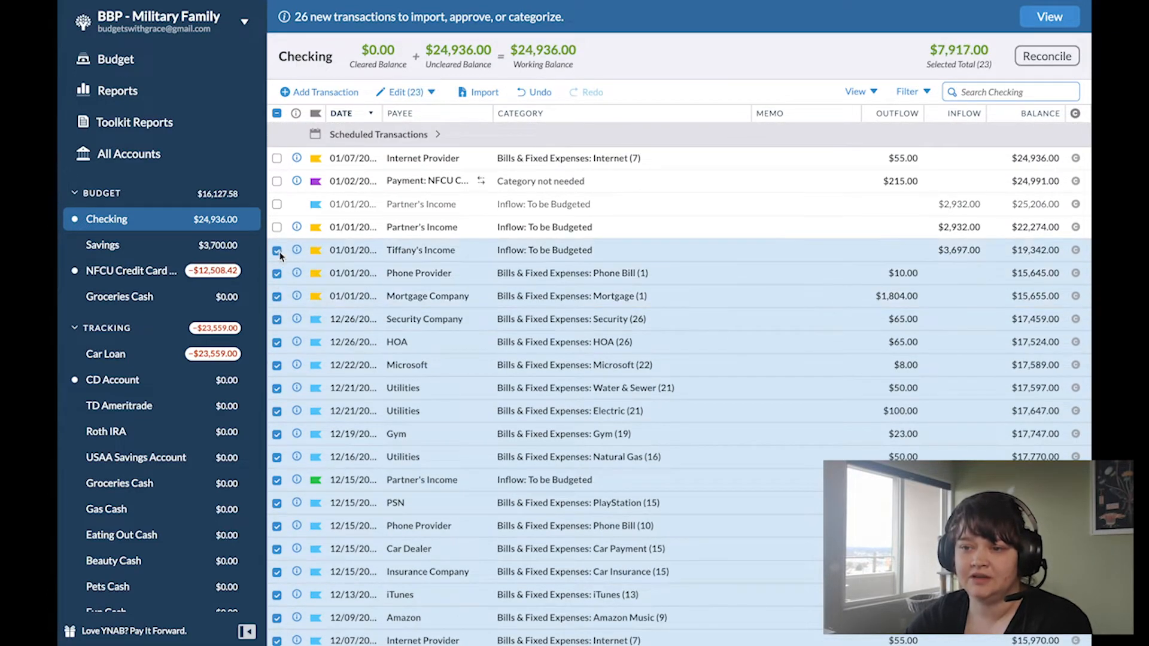
click(277, 228)
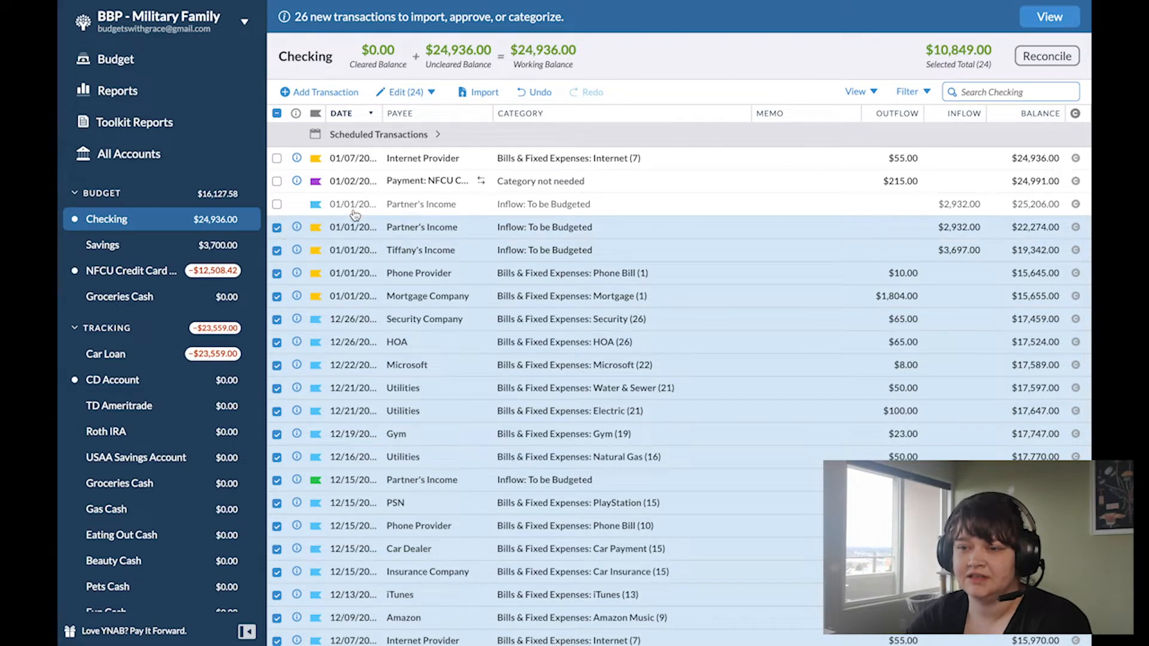
scroll(365, 215, up, 1)
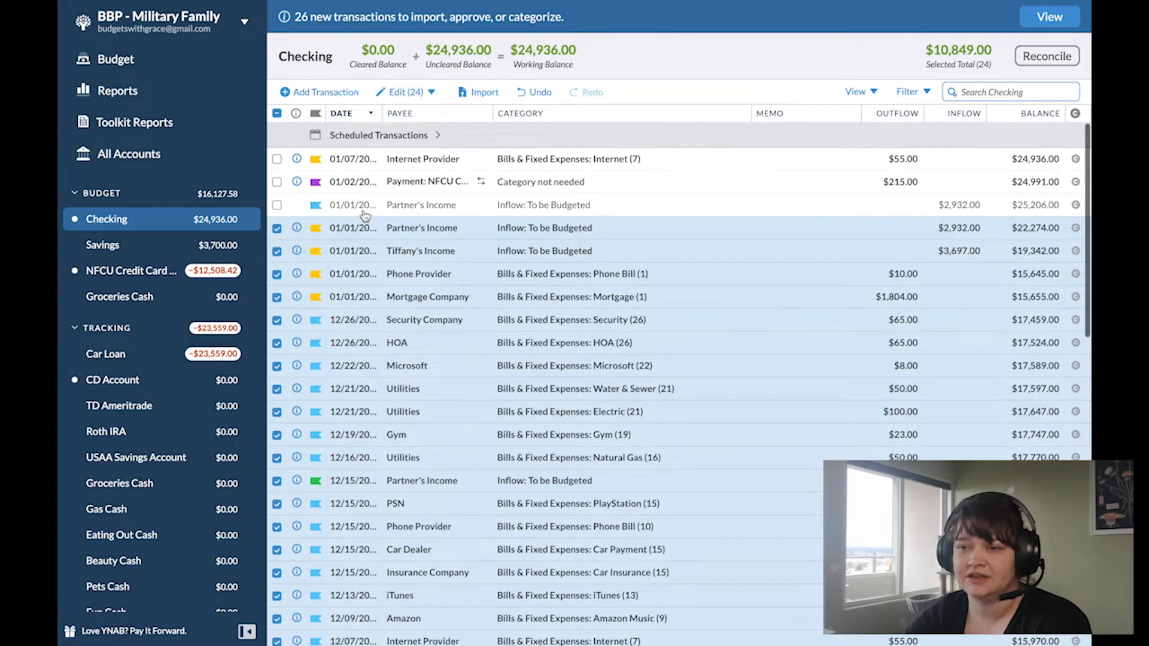
click(277, 183)
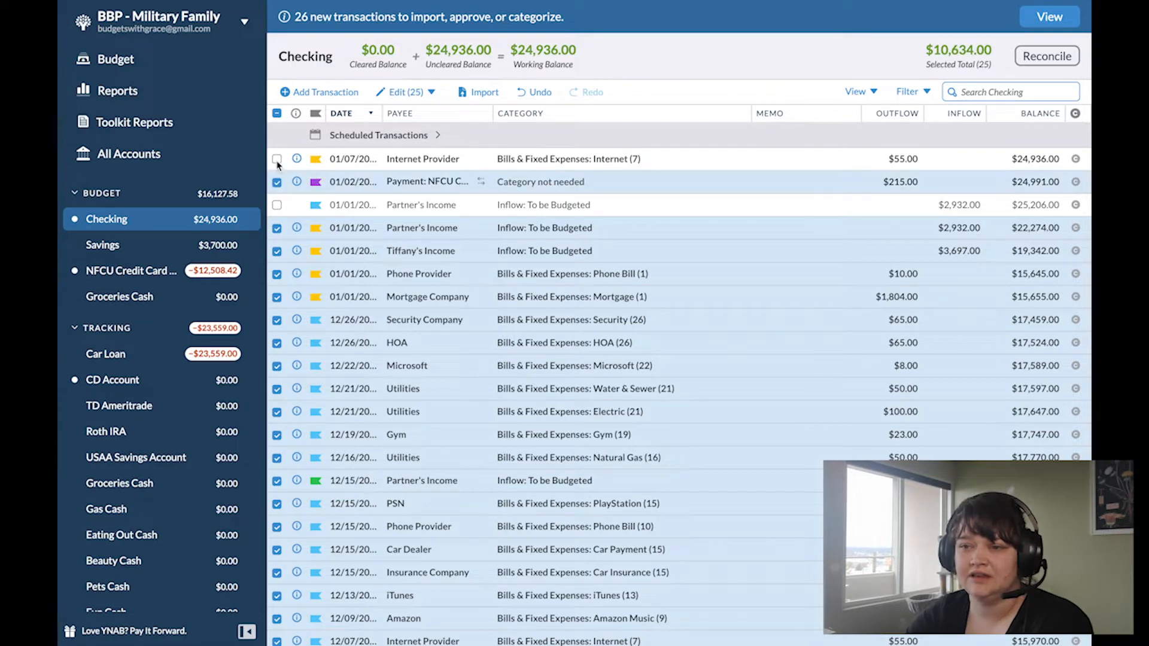
click(276, 159)
click(422, 96)
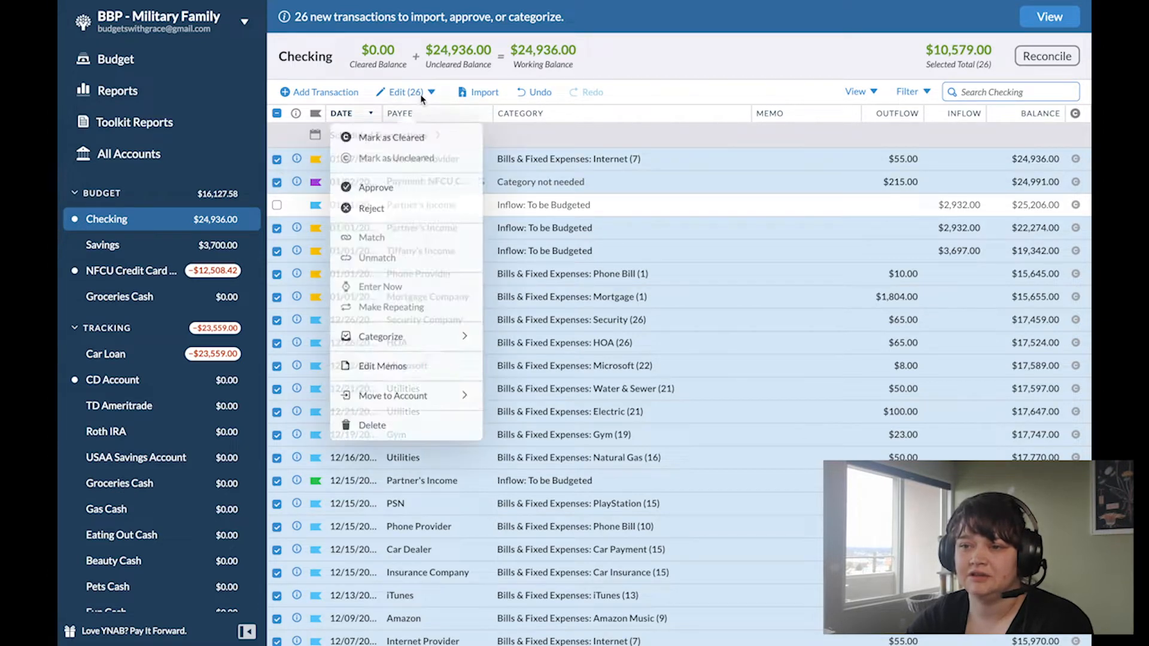
click(365, 177)
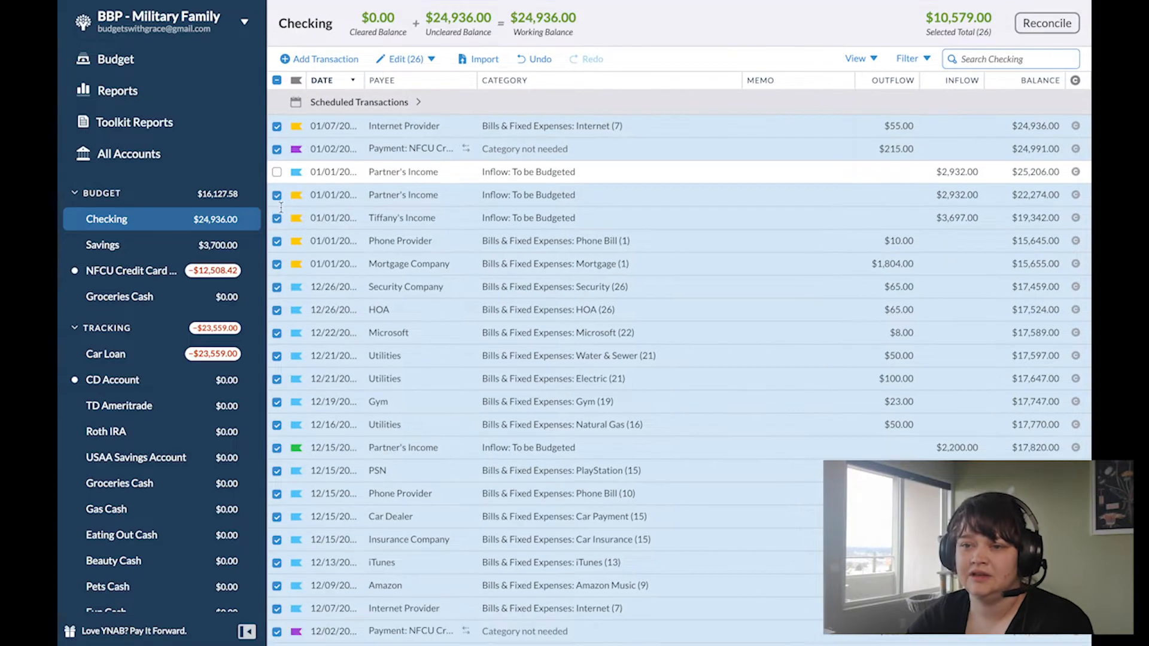
Step: Delete the extra blue-flagged 01/01 Partner's Income inflow of $2,932 from the Checking register
click(277, 81)
click(277, 172)
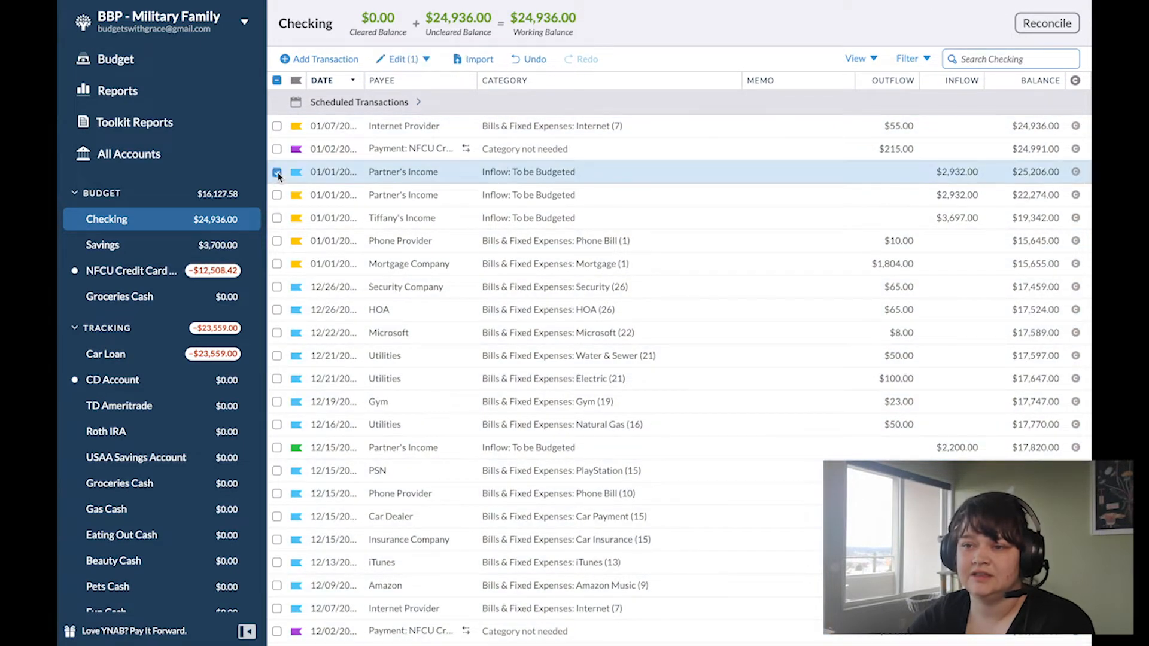
click(386, 58)
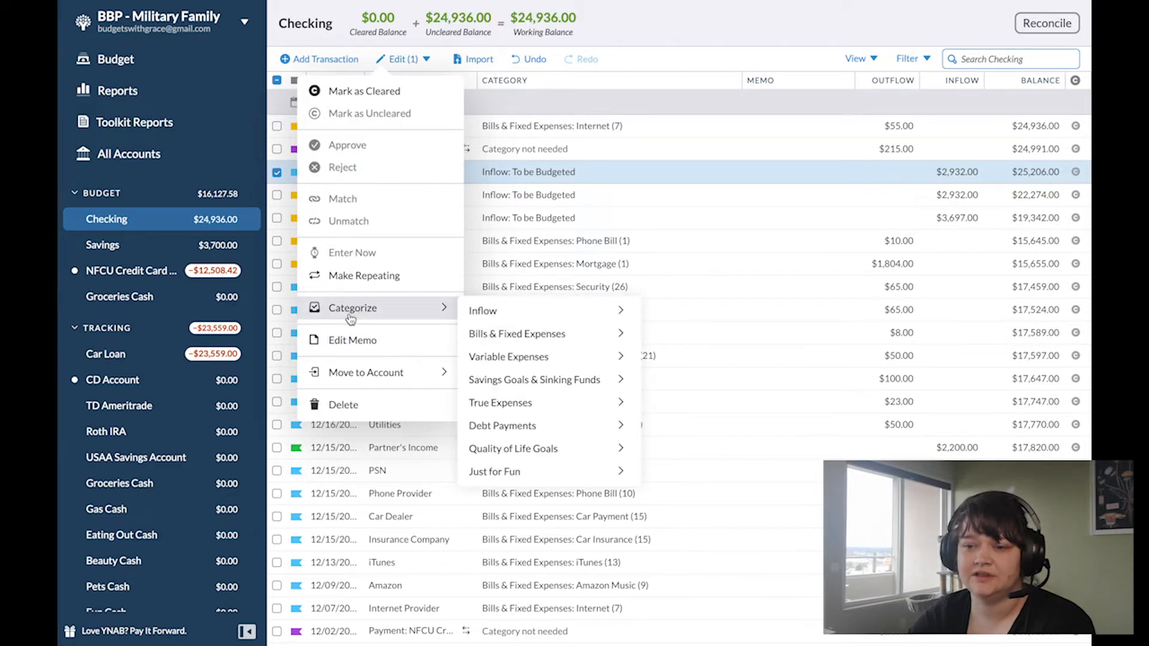
click(311, 404)
click(276, 149)
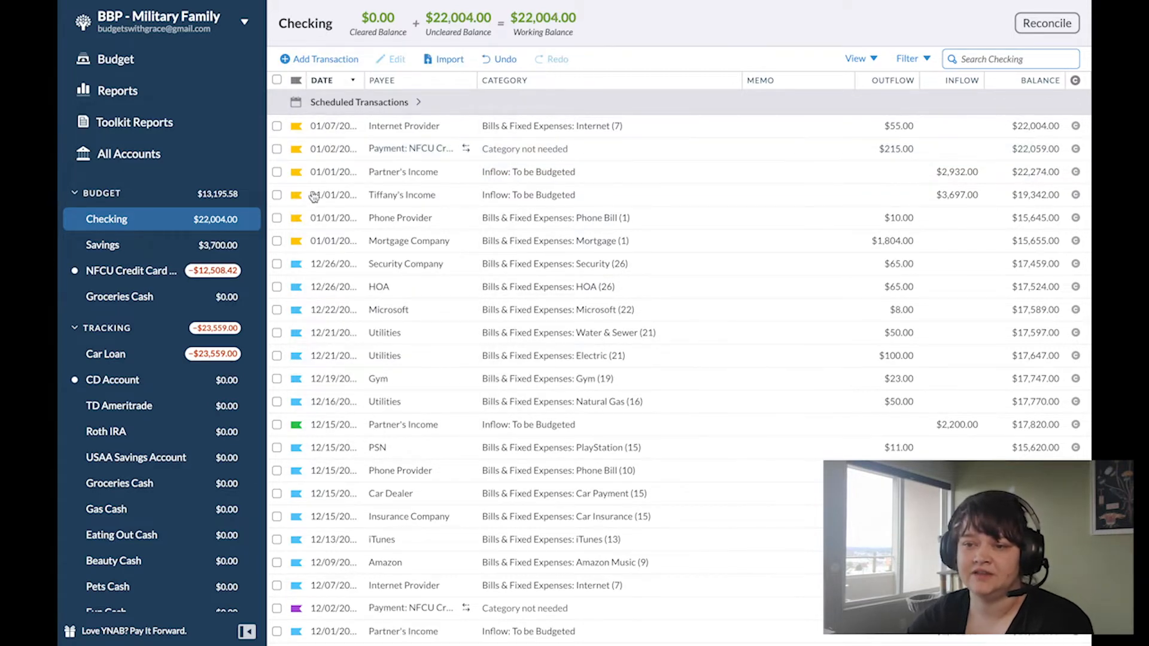
Step: Change the flag of the 12/02 NFCU credit card payment in Checking to the blue Inflow / Transfer flag
scroll(359, 324, down, 3)
scroll(358, 326, down, 2)
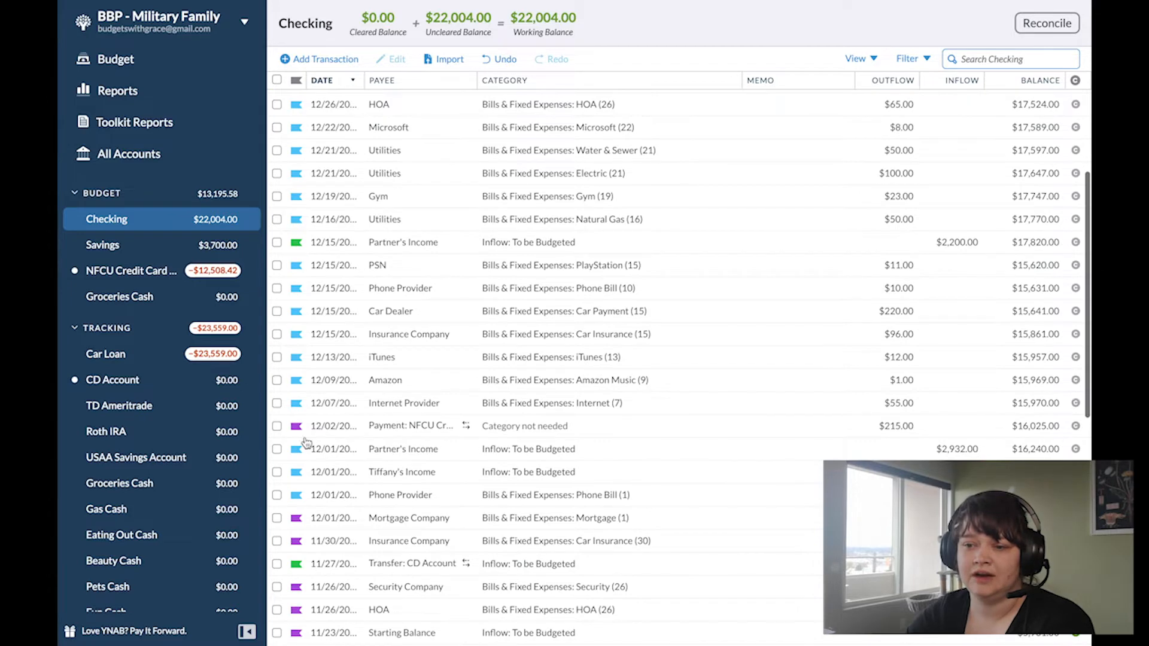
scroll(308, 362, down, 2)
click(296, 384)
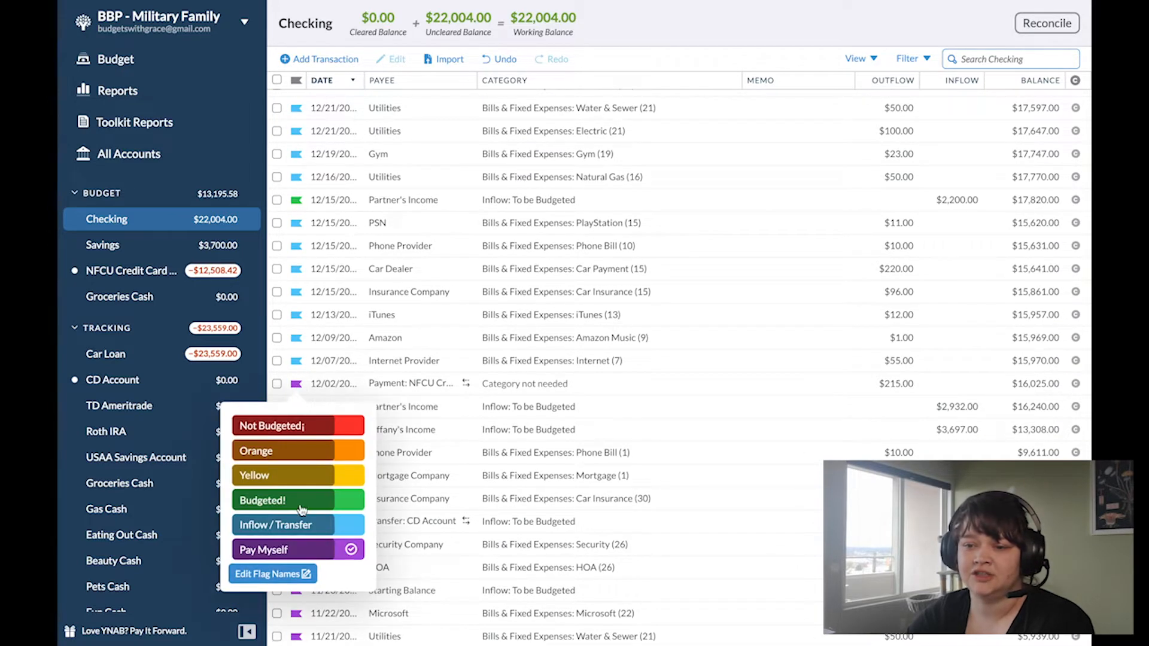
click(304, 524)
scroll(311, 419, down, 2)
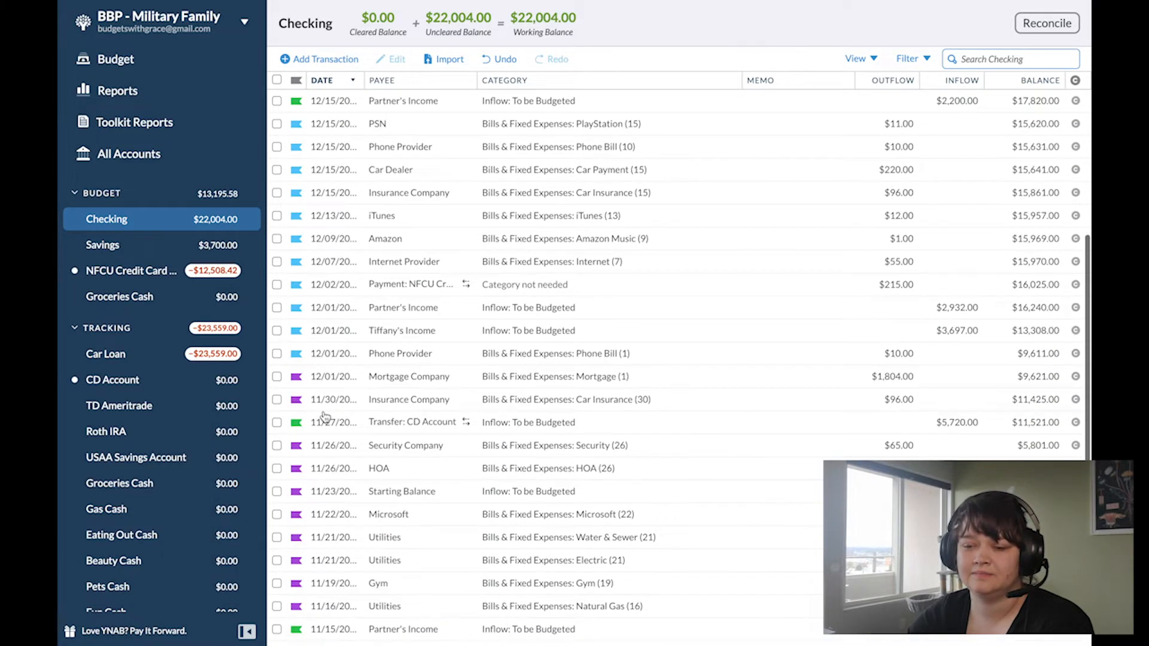
Step: Record a $2,008.42 payment from Checking dated 11/30/2020 in the NFCU Credit Card account, and undo it
click(117, 277)
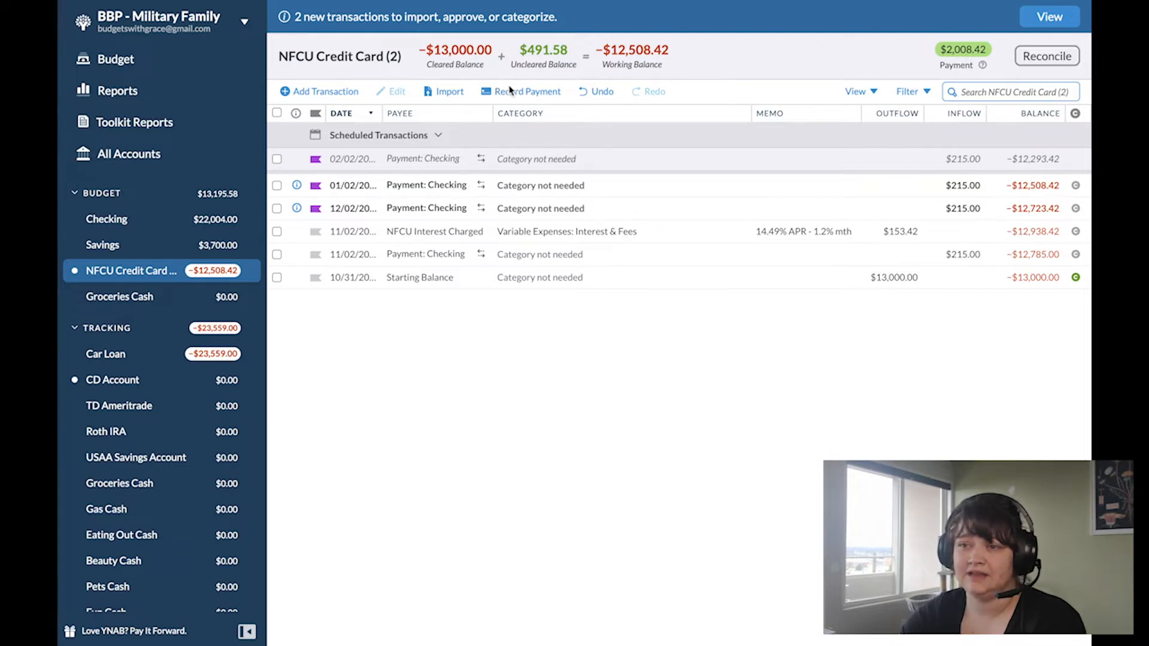
click(528, 91)
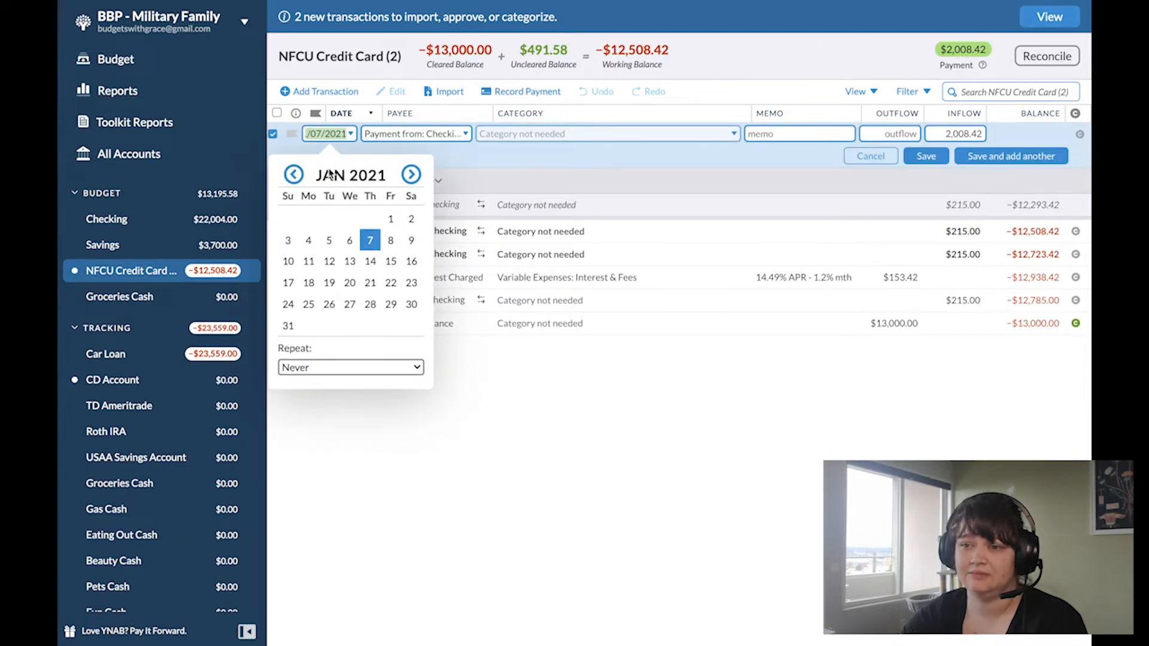
click(294, 175)
click(295, 177)
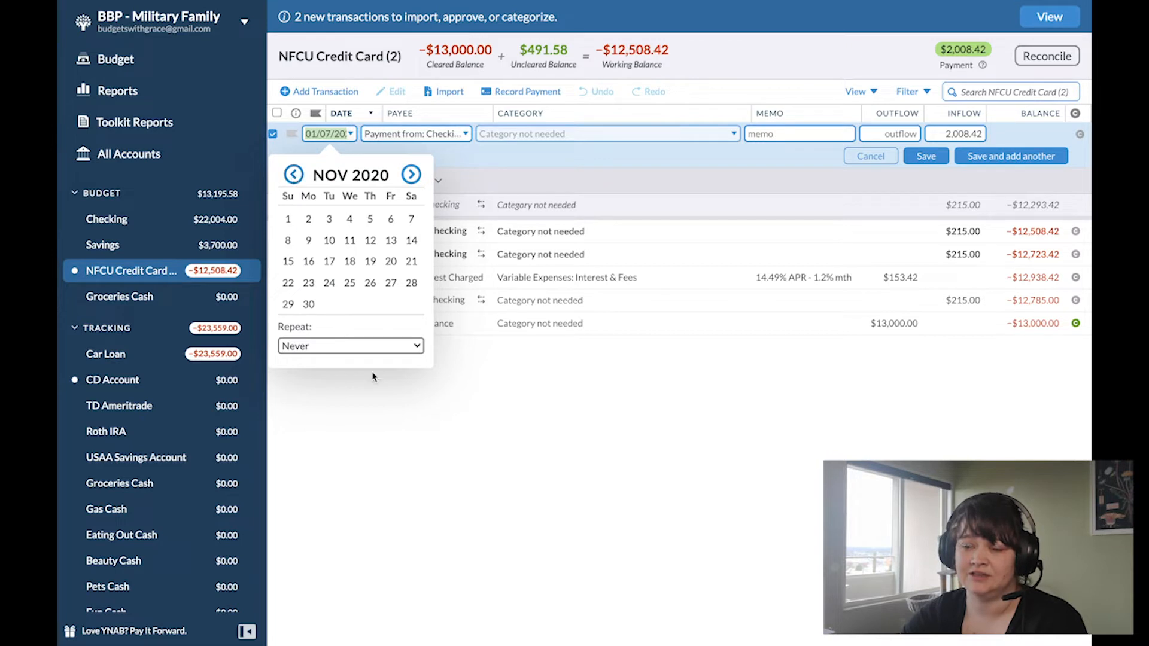
click(309, 304)
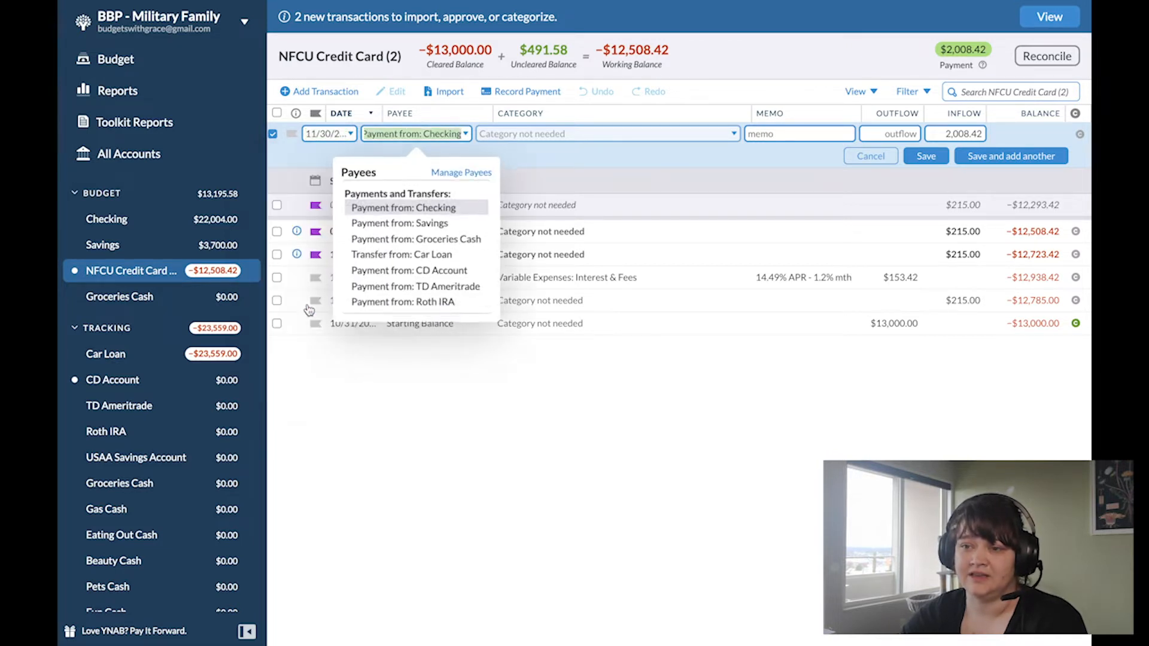
click(793, 131)
click(927, 156)
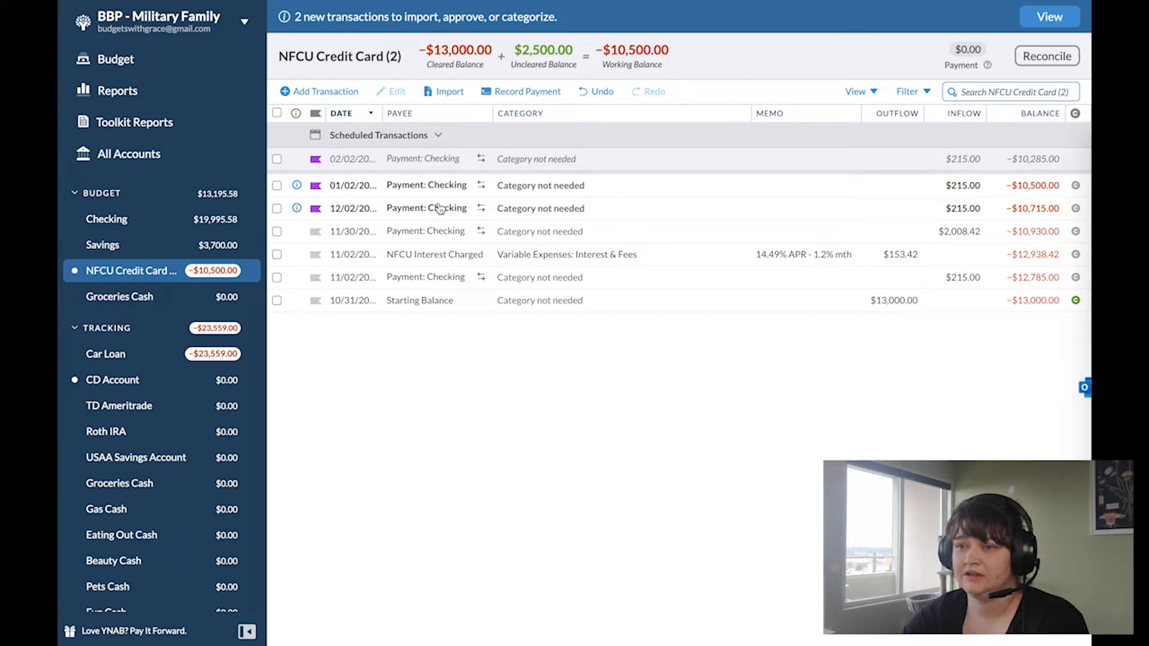
click(597, 92)
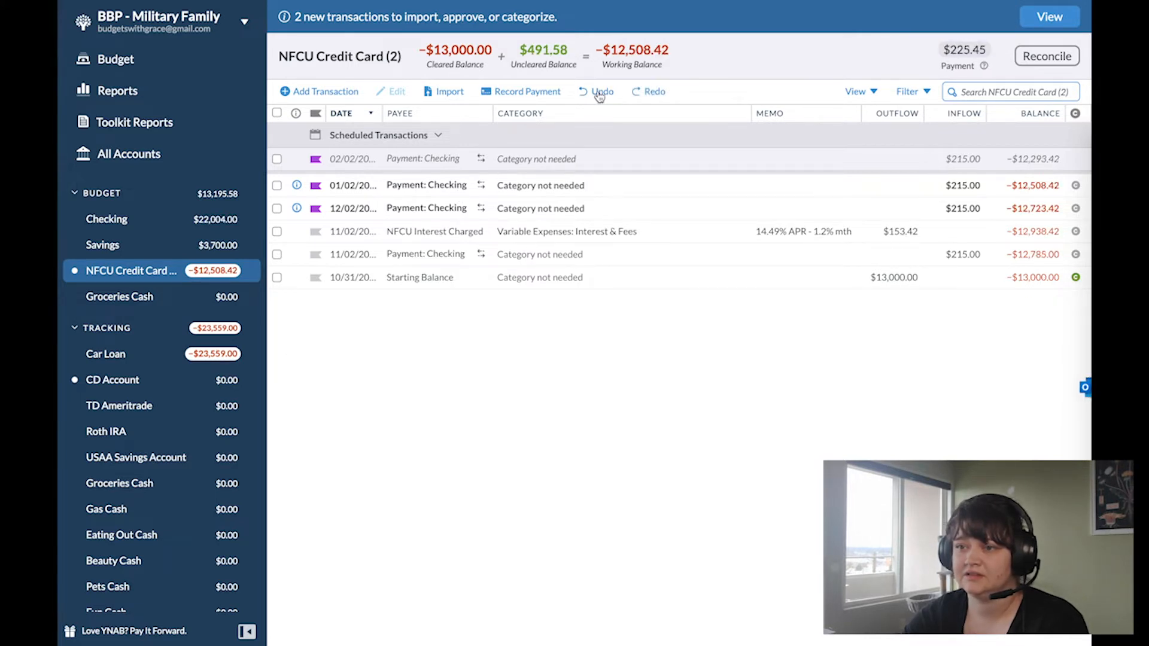
Step: Budget $215 for the NFCU Credit Card payment category in both December 2020 and January 2021
click(117, 61)
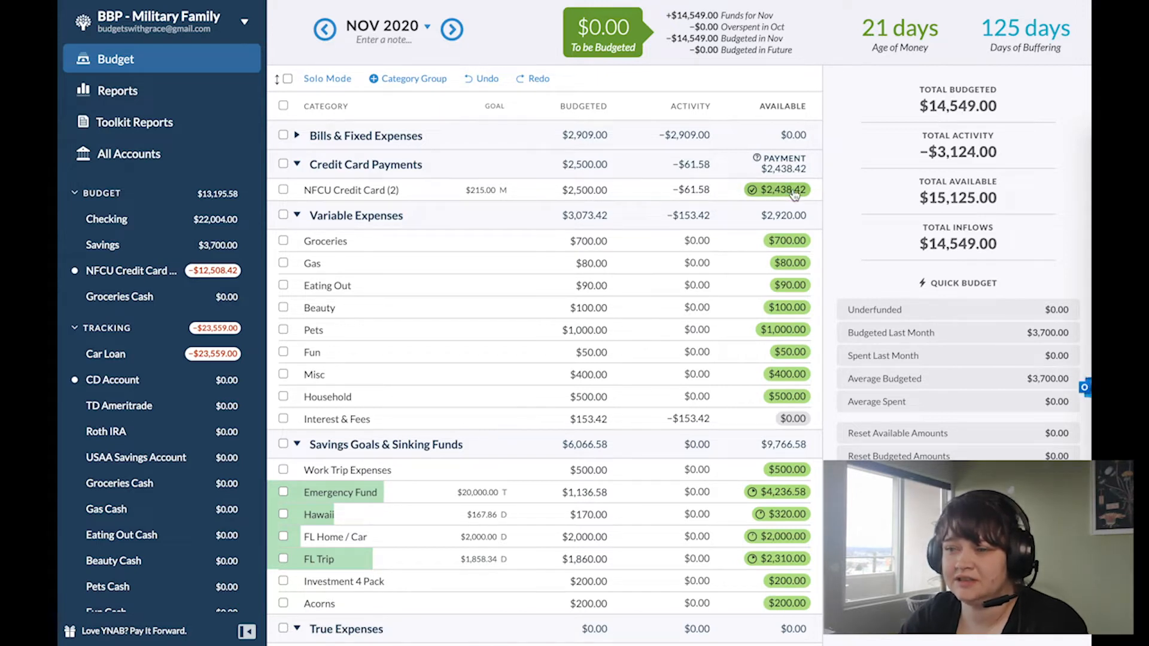
mouse_move(787, 195)
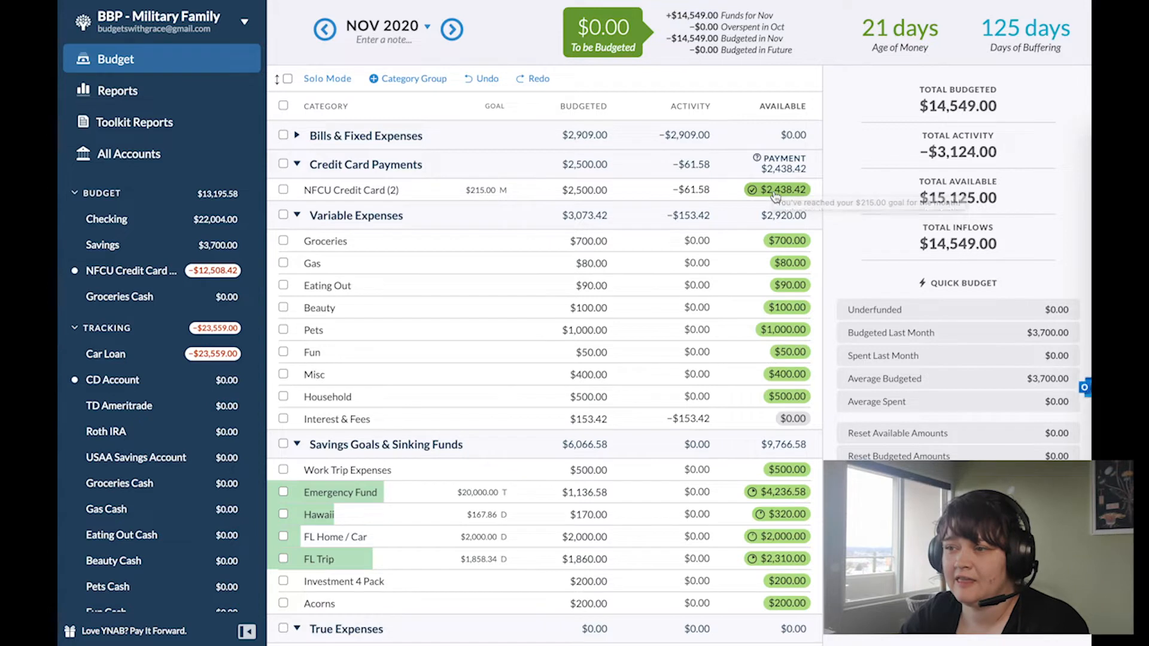
click(450, 30)
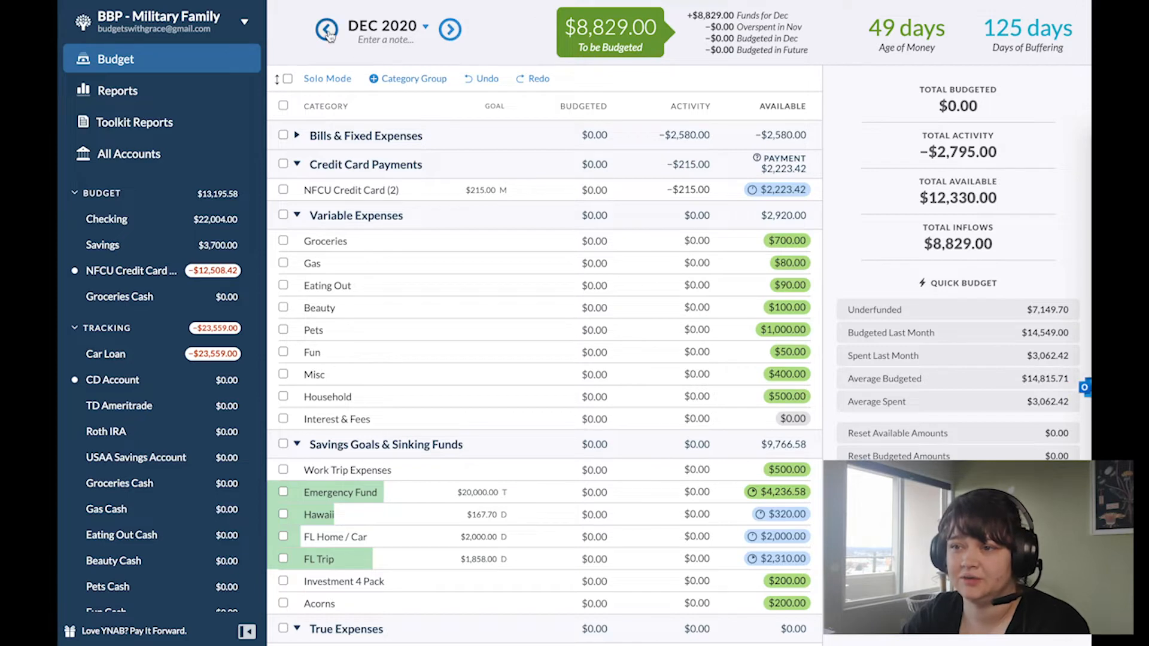
click(585, 190)
text(215)
key(Return)
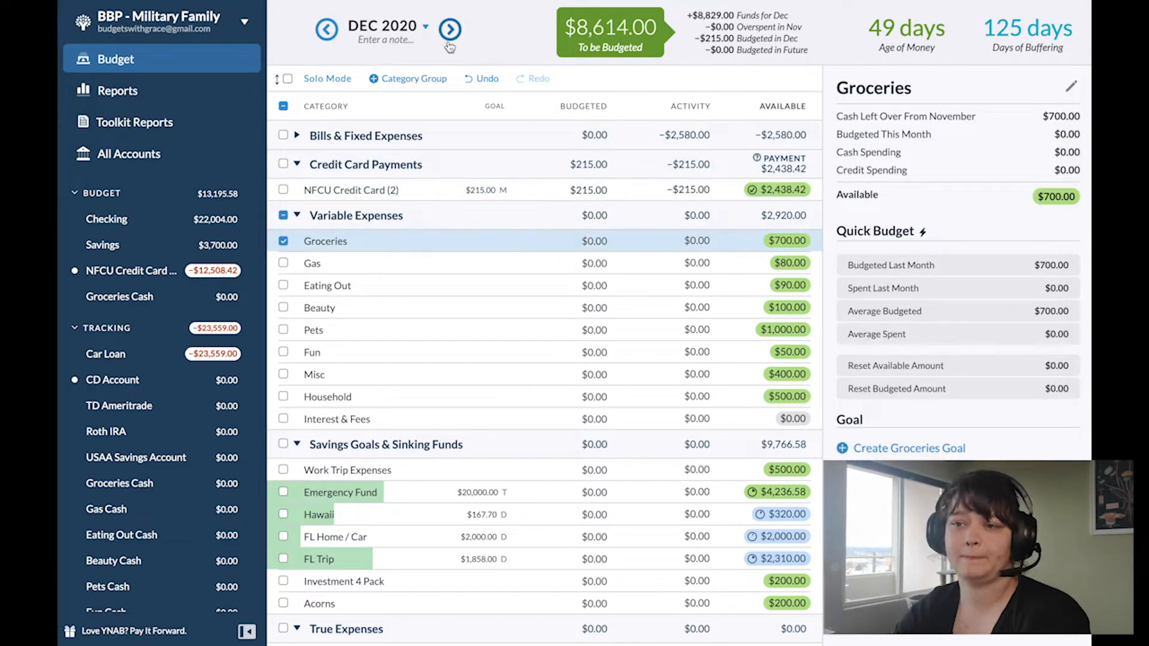
click(450, 30)
click(590, 191)
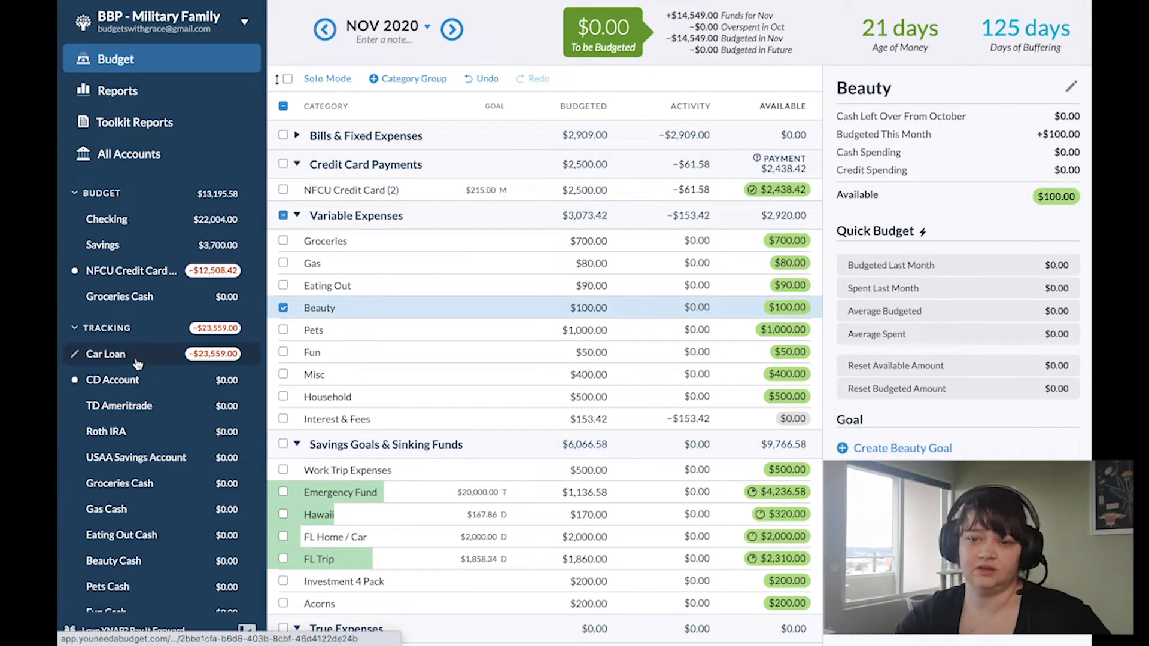
Step: Record a $2,438.42 payment from Checking to the NFCU Credit Card account dated 11/30/2020
click(134, 273)
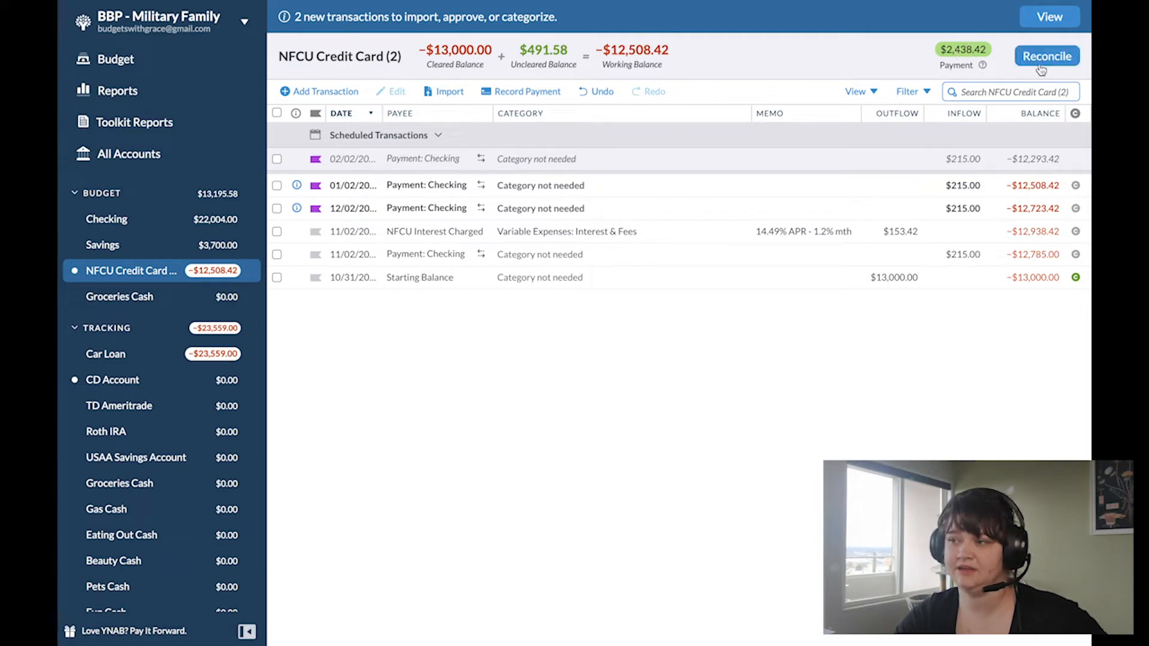
click(523, 95)
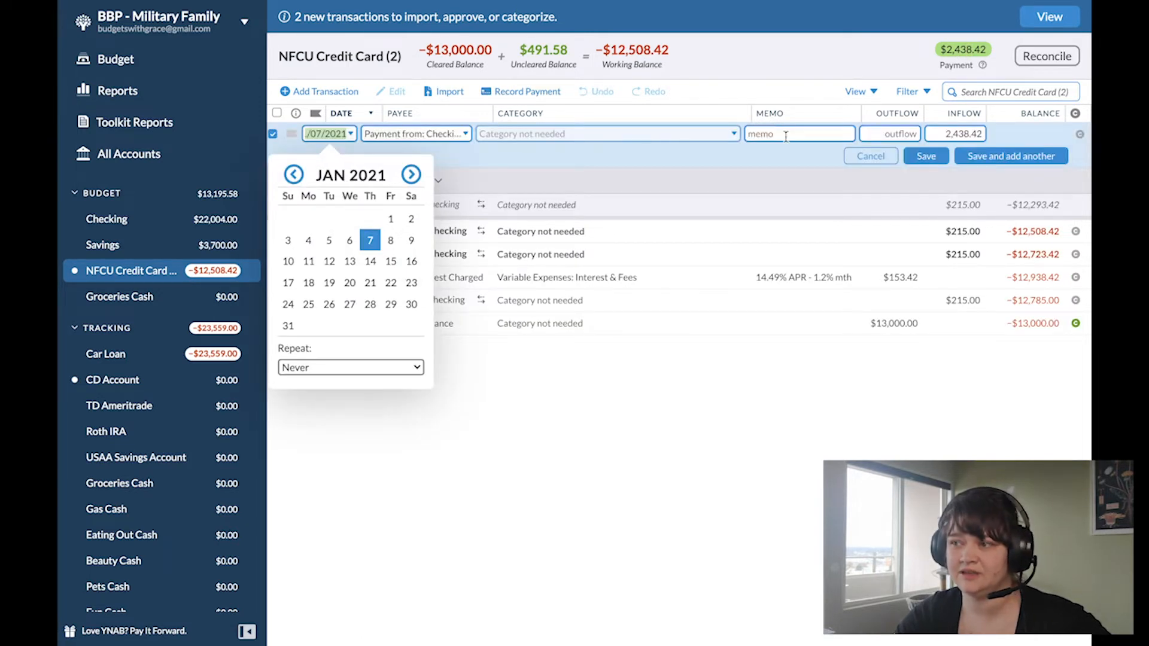
click(294, 175)
click(293, 174)
click(309, 303)
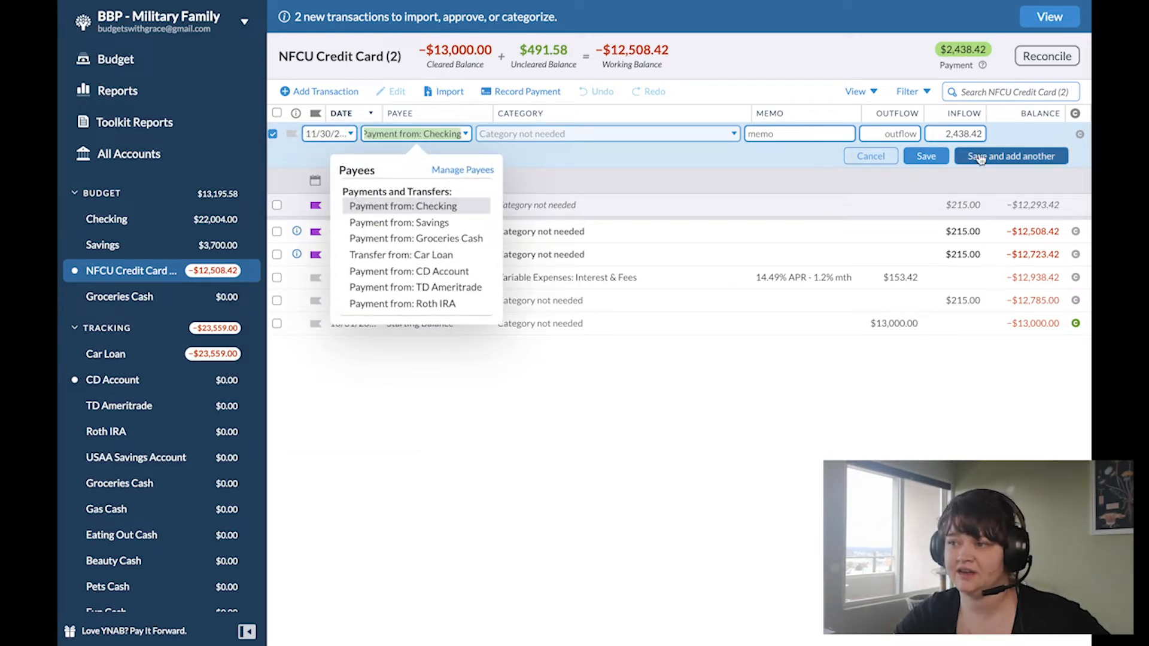
click(926, 156)
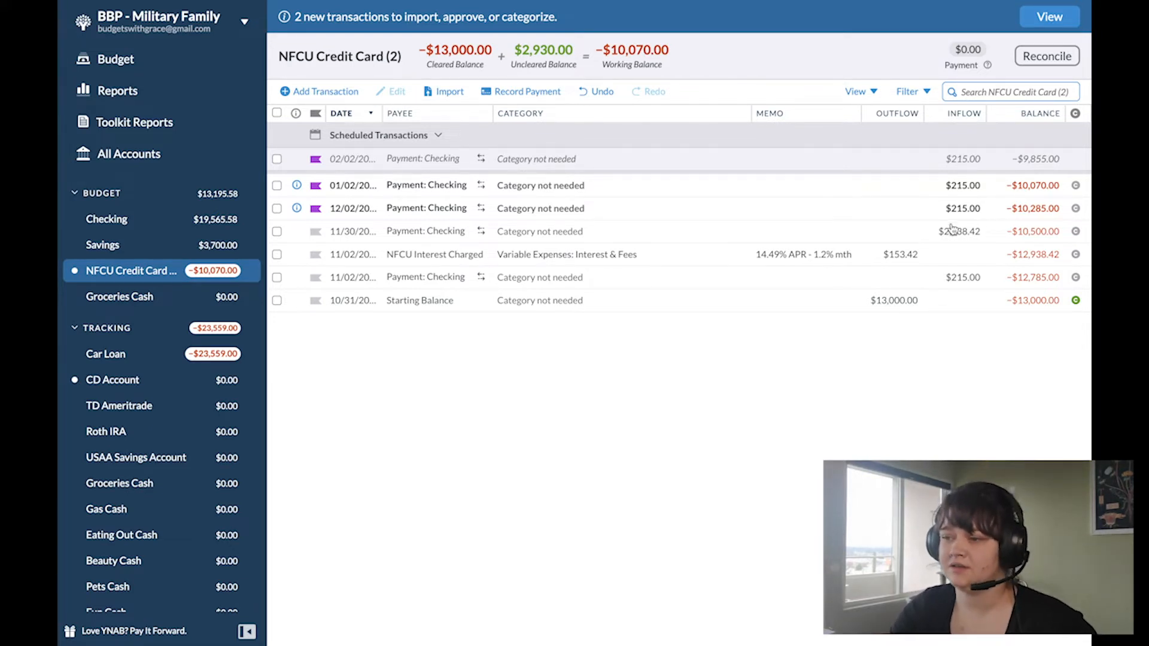
Step: Add a 12/02/2020 NFCU Interest Charged transaction under Variable Expenses: Interest & Fees with the memo "14.49% ARP - 1.2 mth"
click(392, 257)
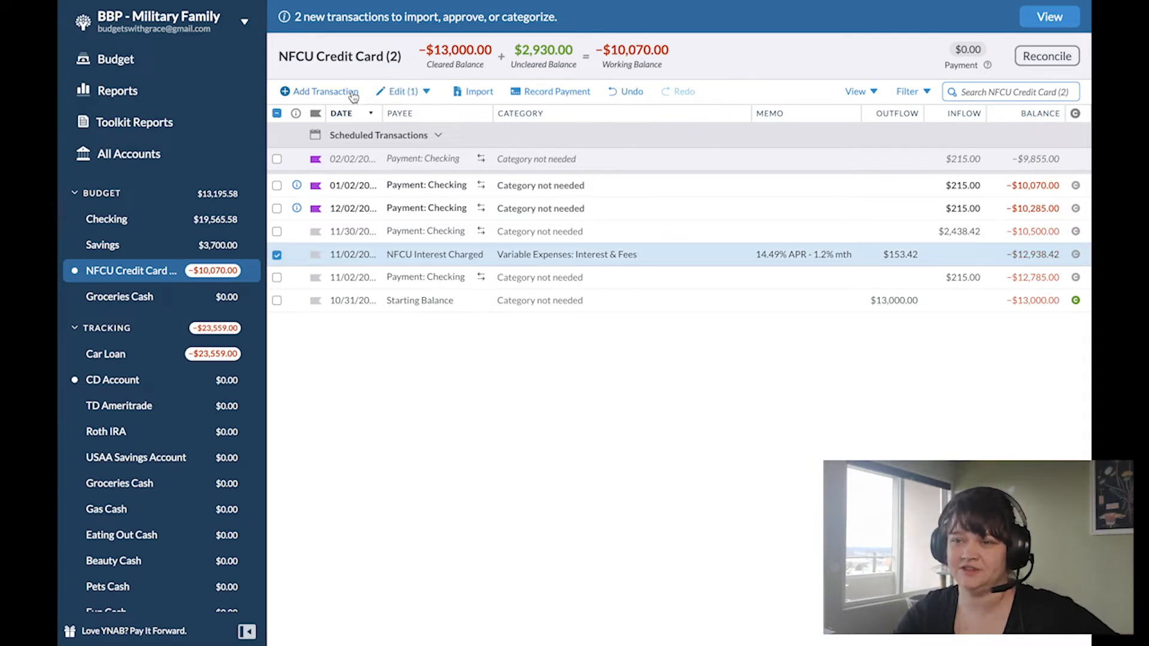
click(325, 91)
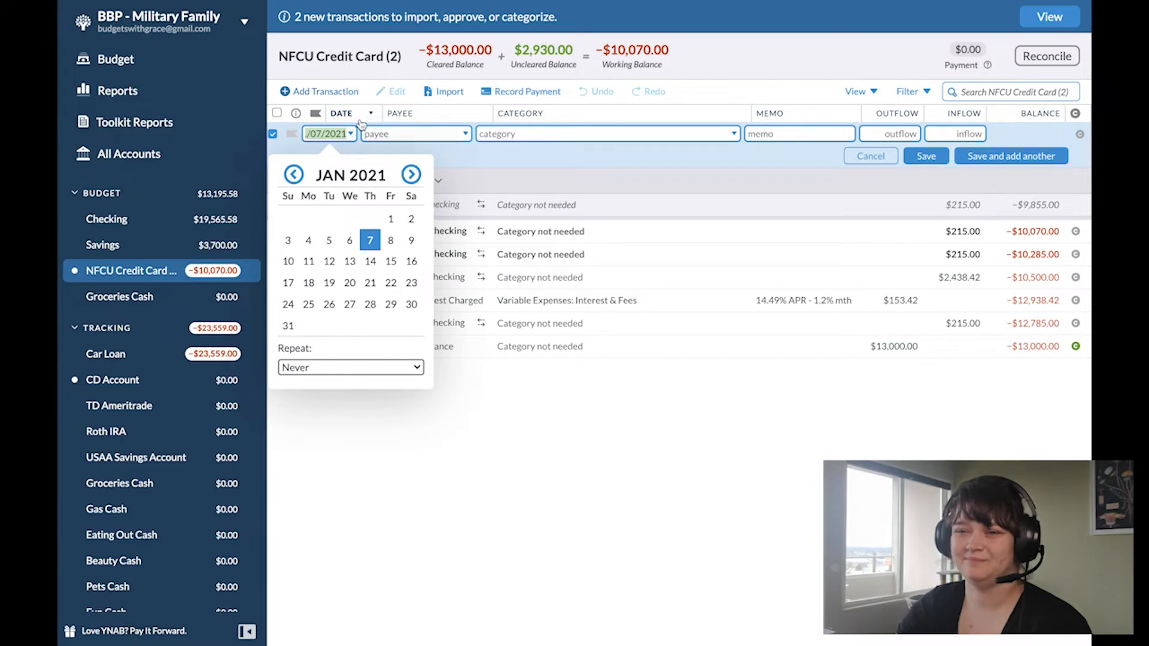
click(293, 175)
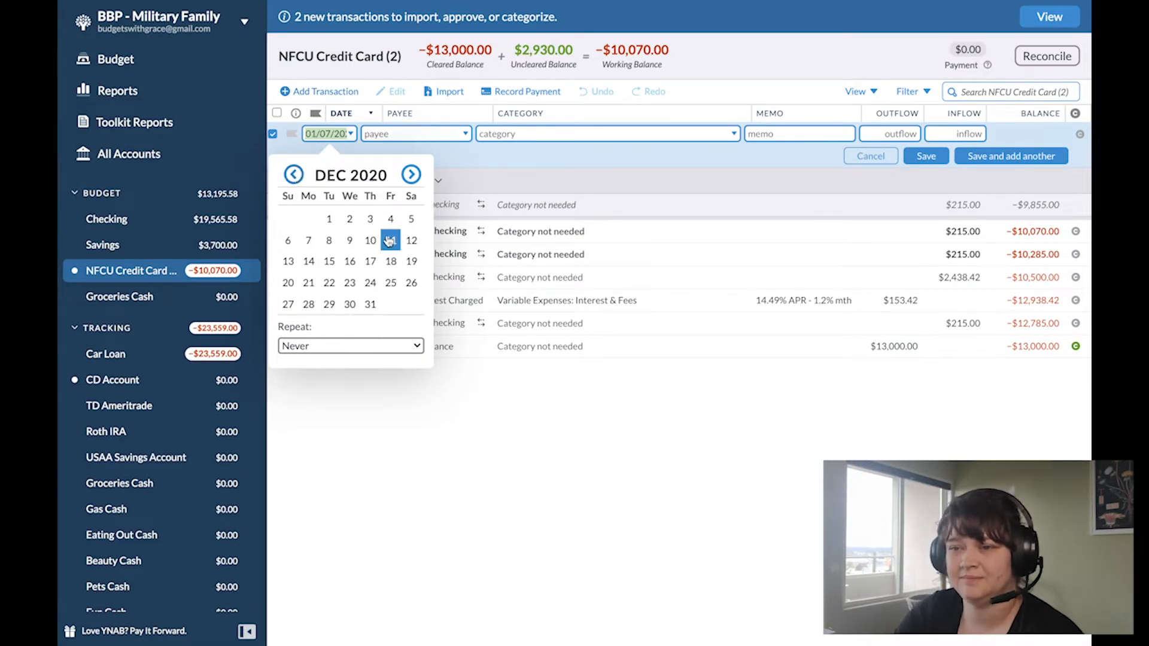
click(349, 219)
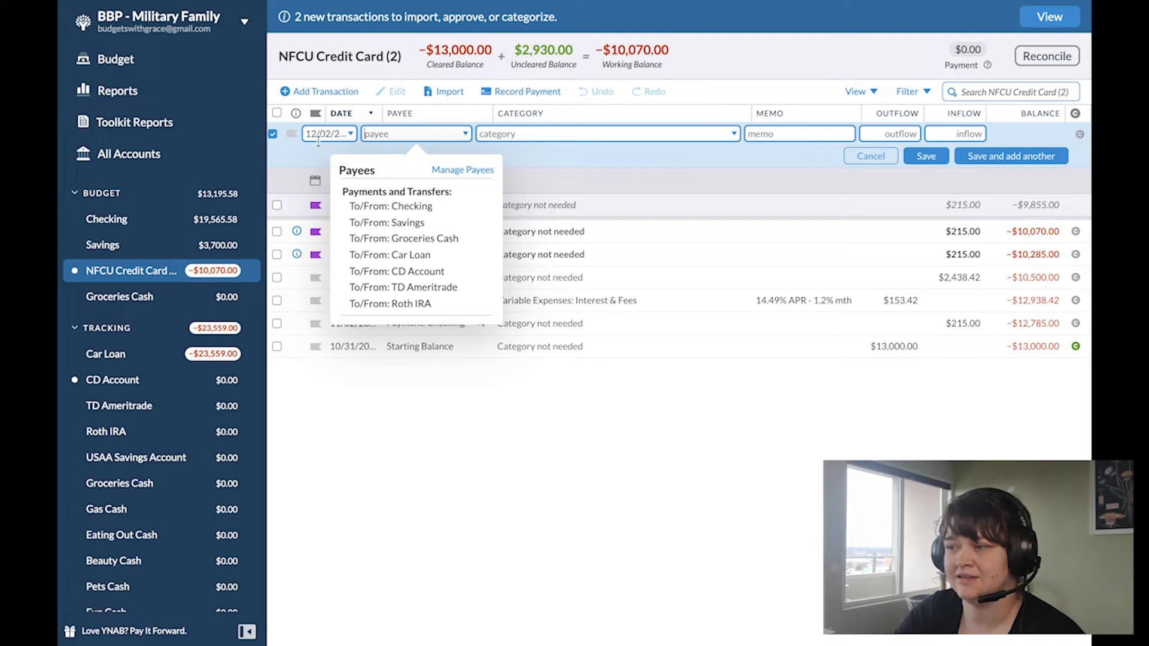
key(Tab)
click(411, 134)
text(n)
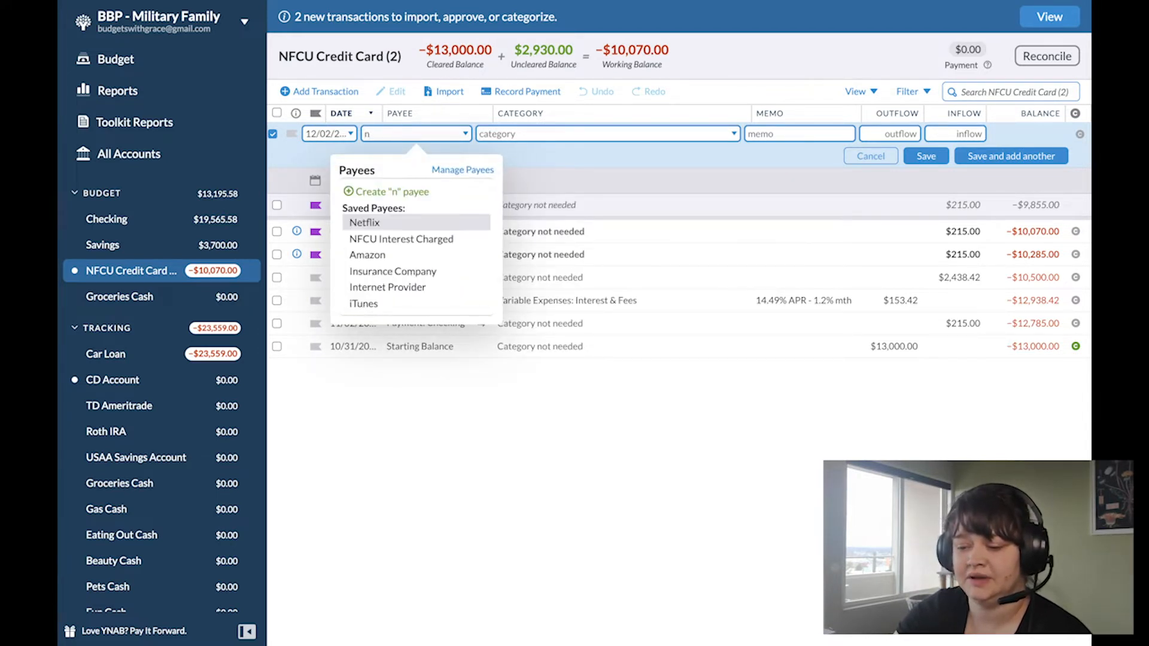
text(fcu)
key(Tab)
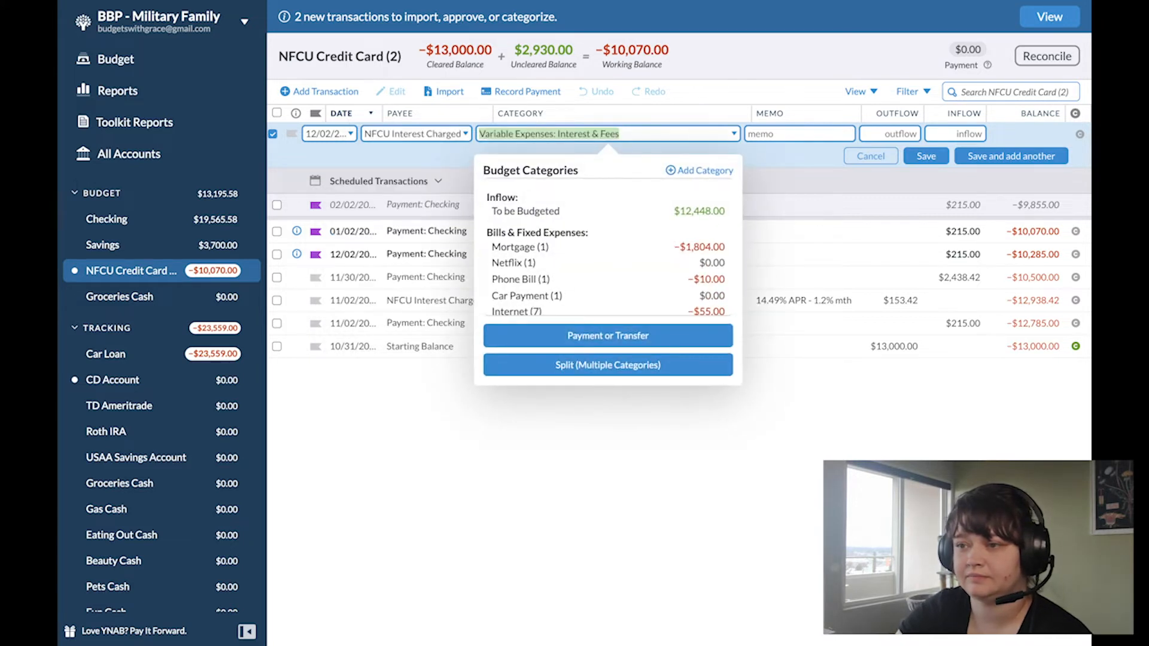
key(Tab)
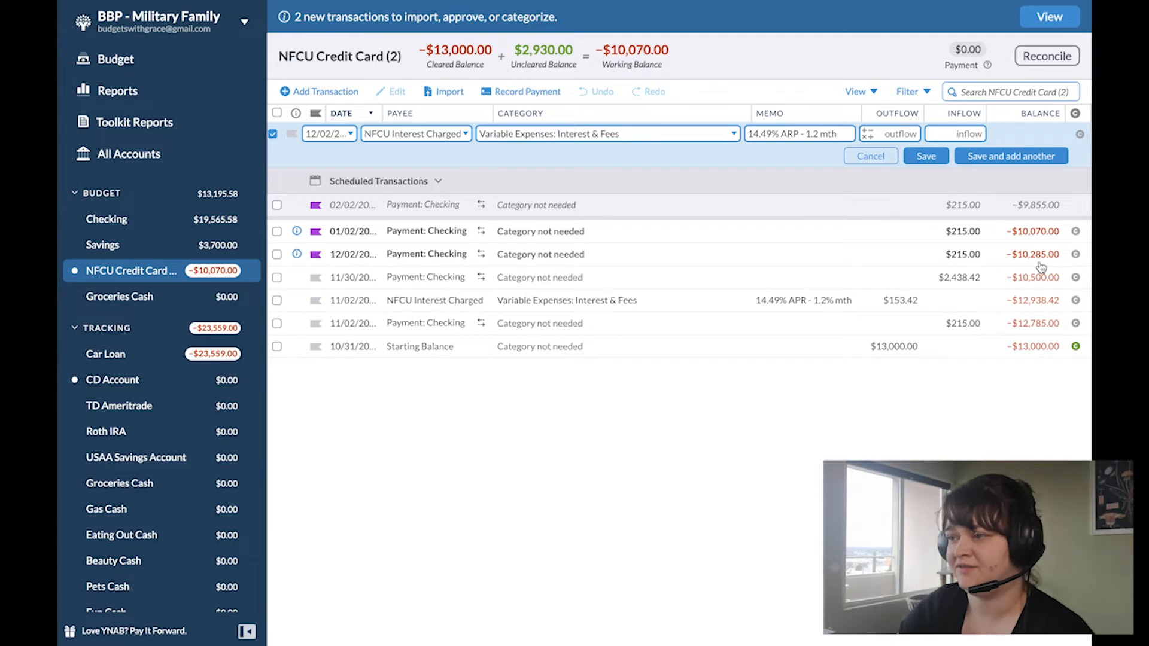
Step: Calculate the interest outflow as 10285x.012 and save the transaction, and approve the 12/02 payment from Checking
text(10)
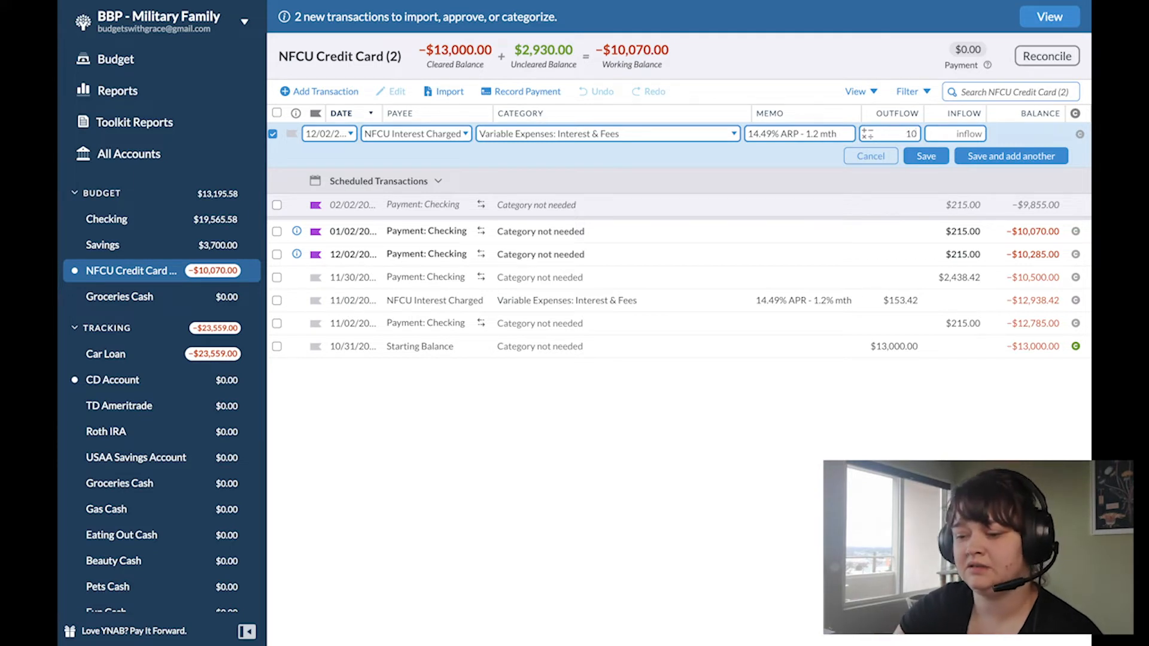
text(285x)
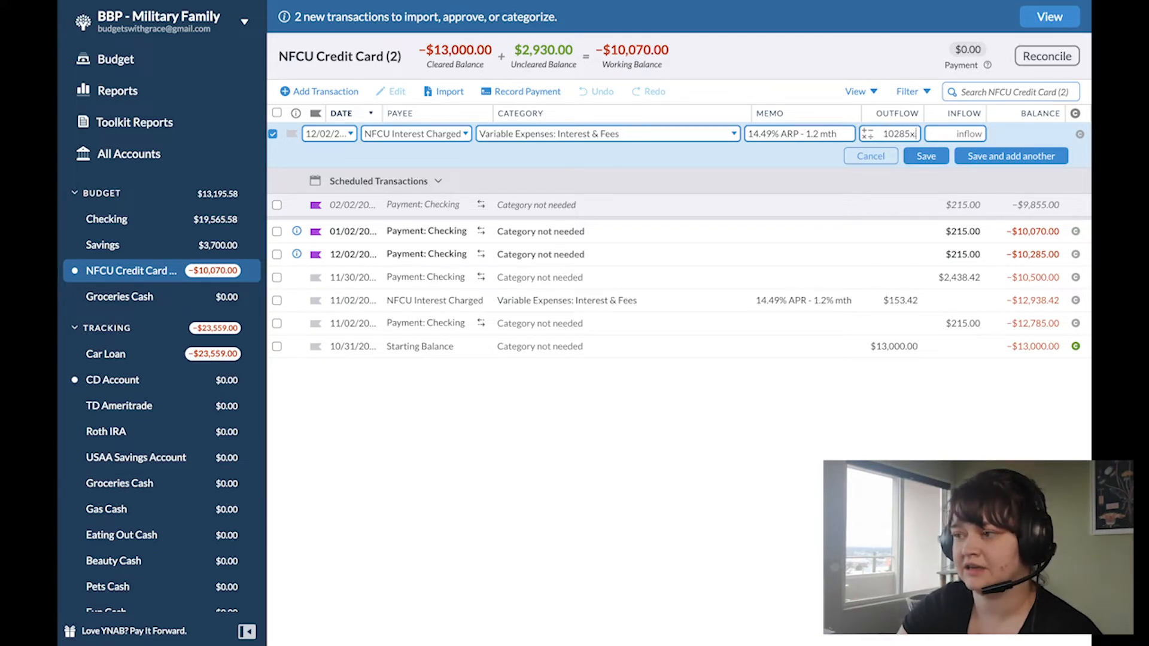
text(.012)
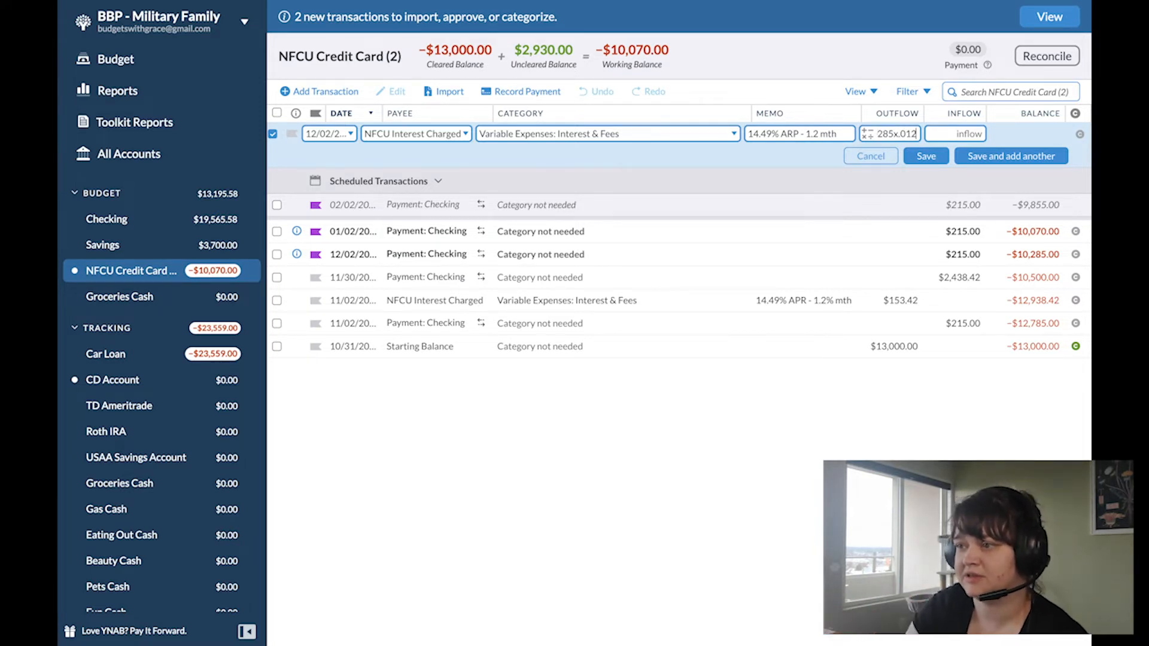
key(Tab)
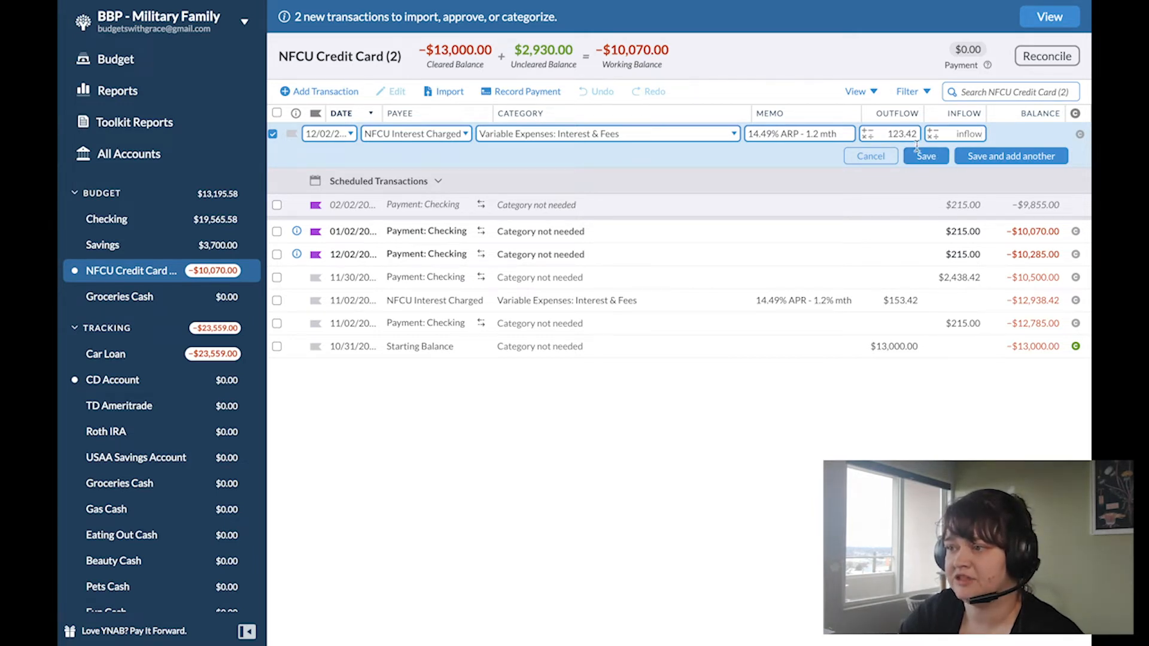
click(923, 156)
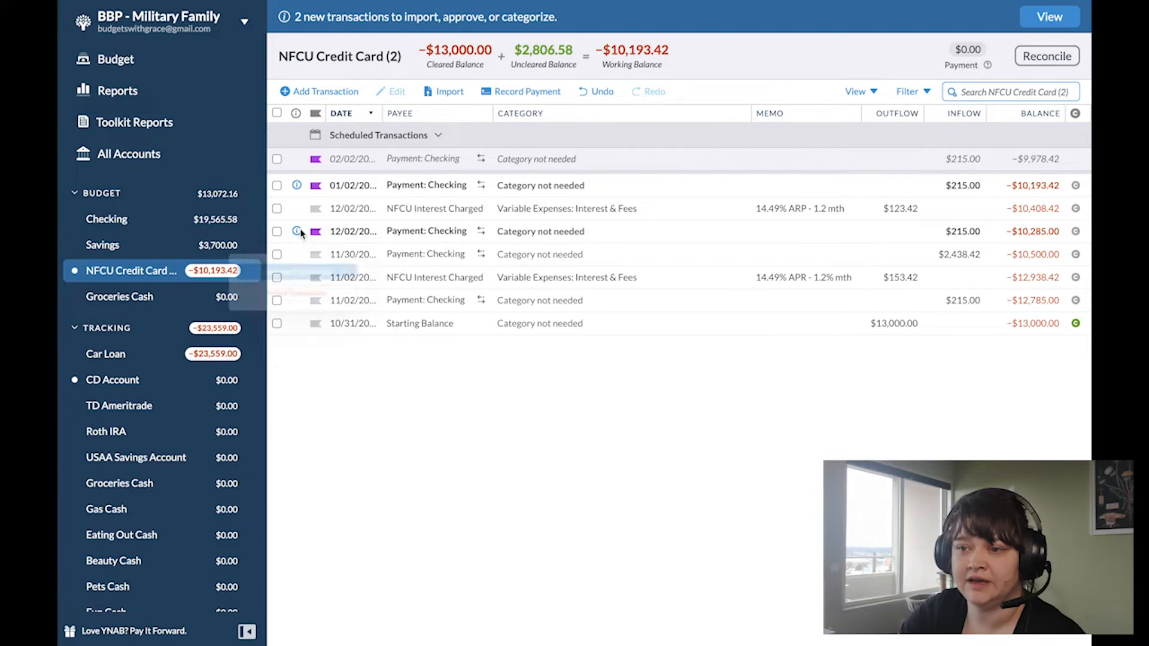
click(295, 269)
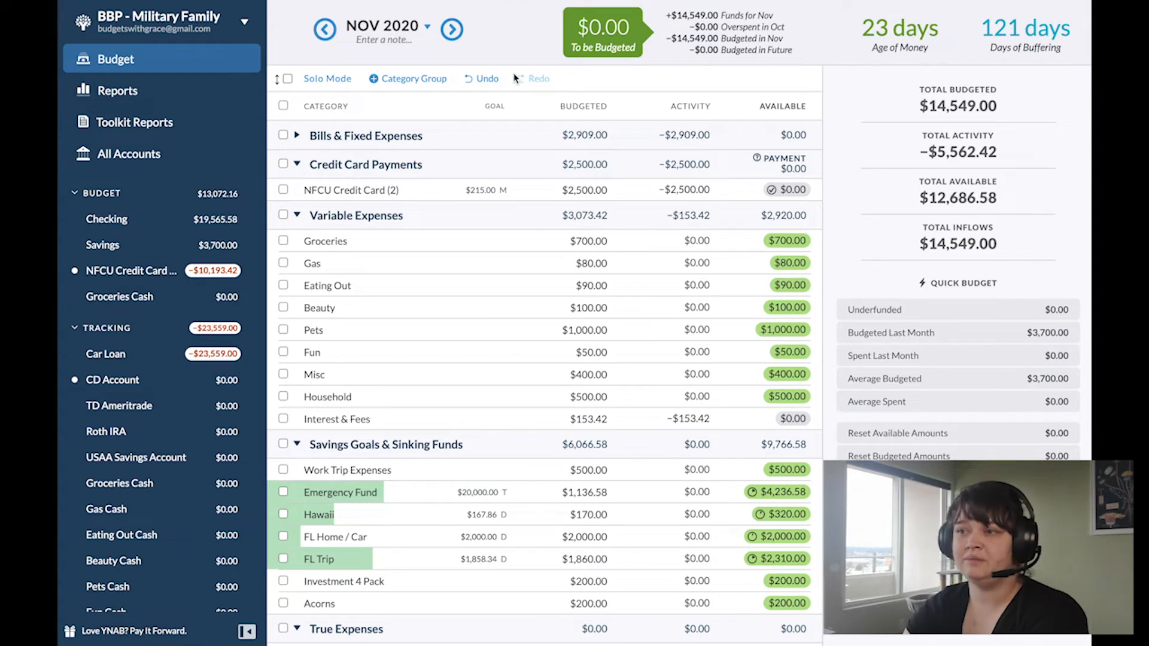
Step: Cover the December 2020 overspending in Interest & Fees with money from To be Budgeted
click(455, 33)
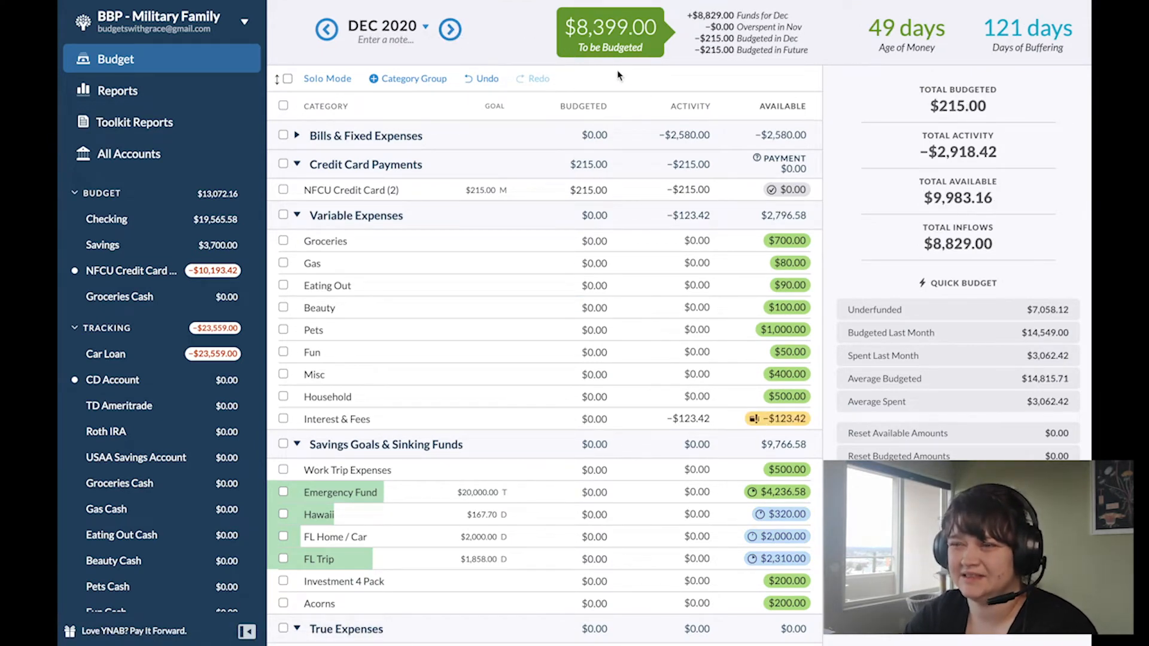
click(800, 422)
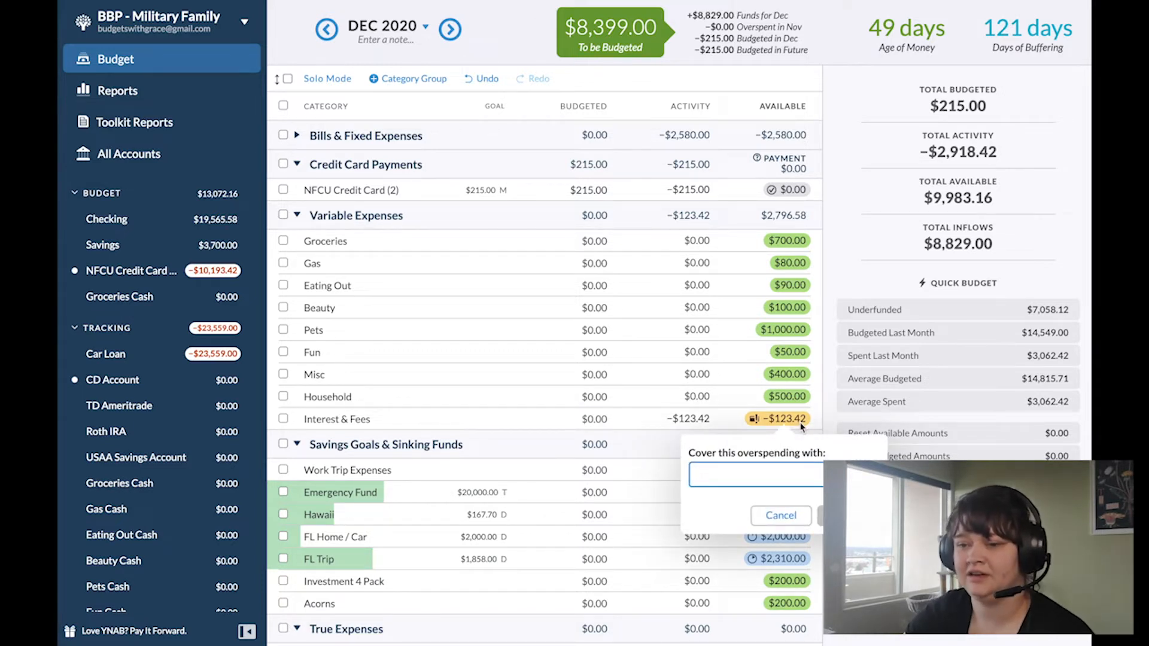
text(inf)
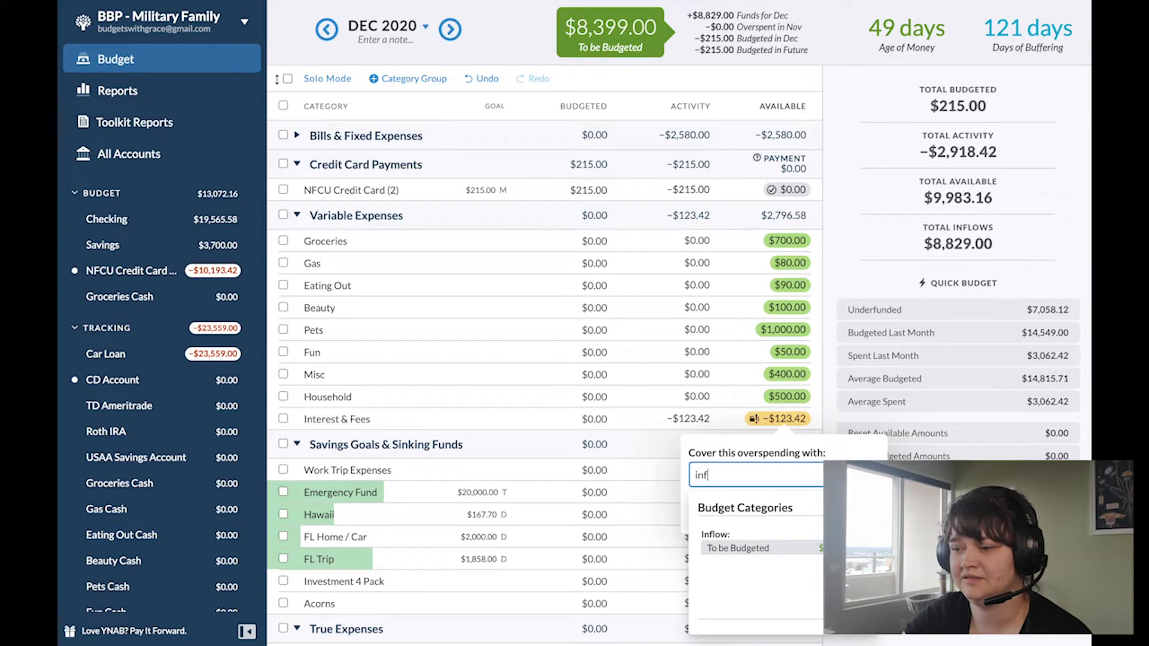
key(Return)
key(Return)
Step: Budget the underfunded amounts for all Bills & Fixed Expenses categories in December 2020
click(297, 135)
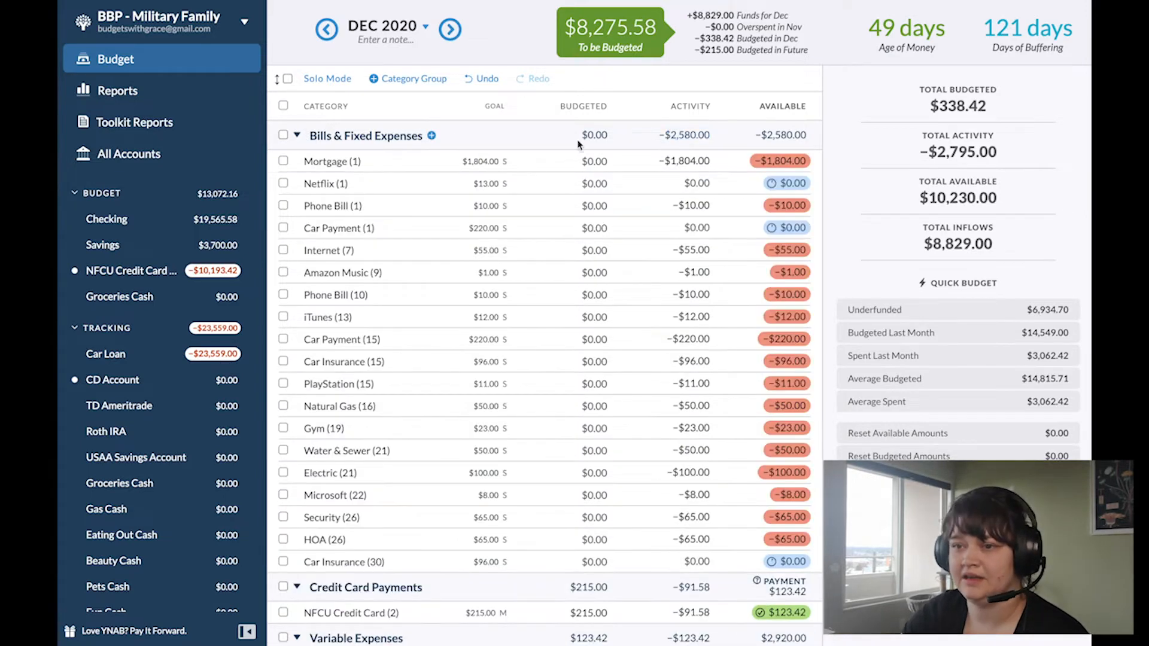
click(284, 136)
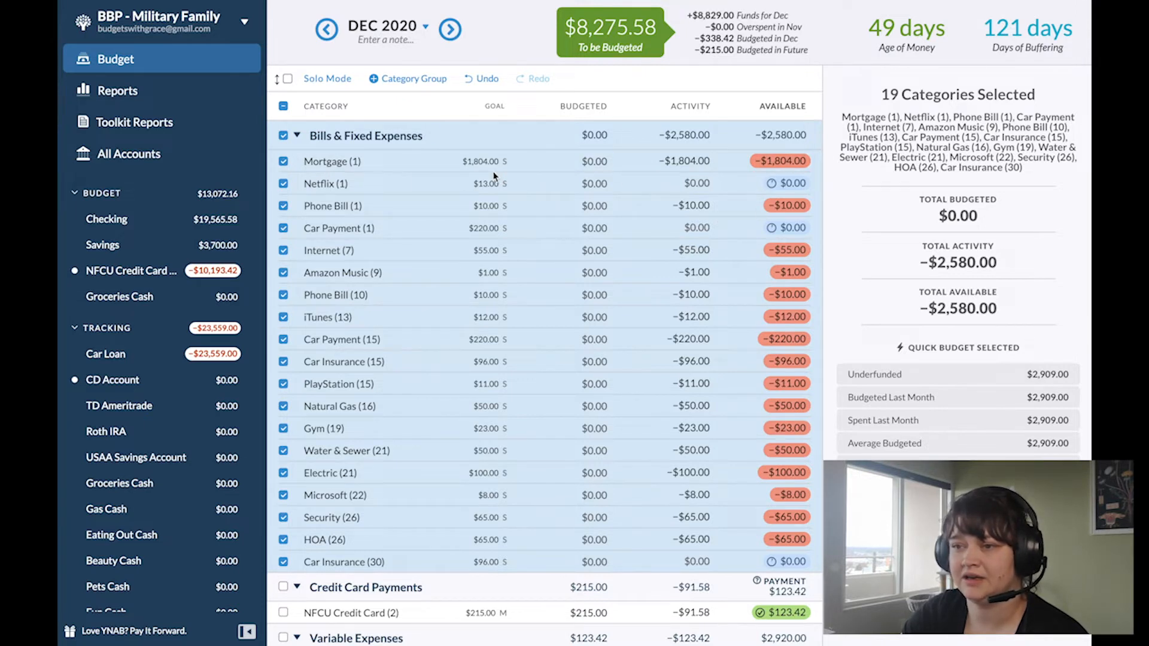
click(898, 375)
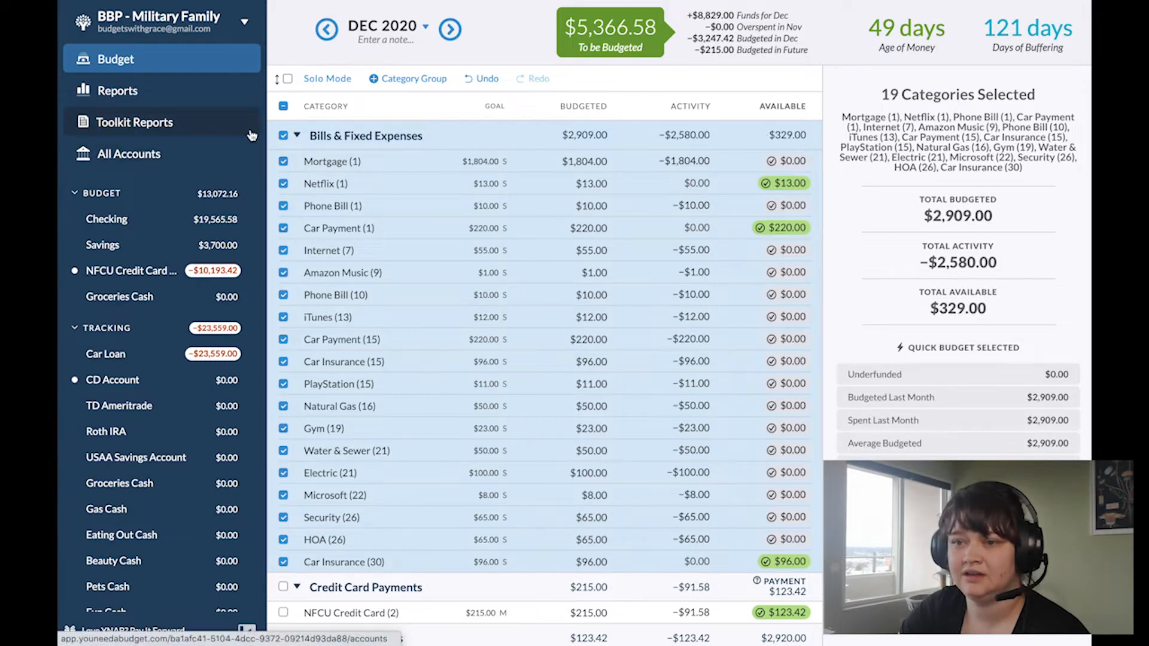
click(283, 135)
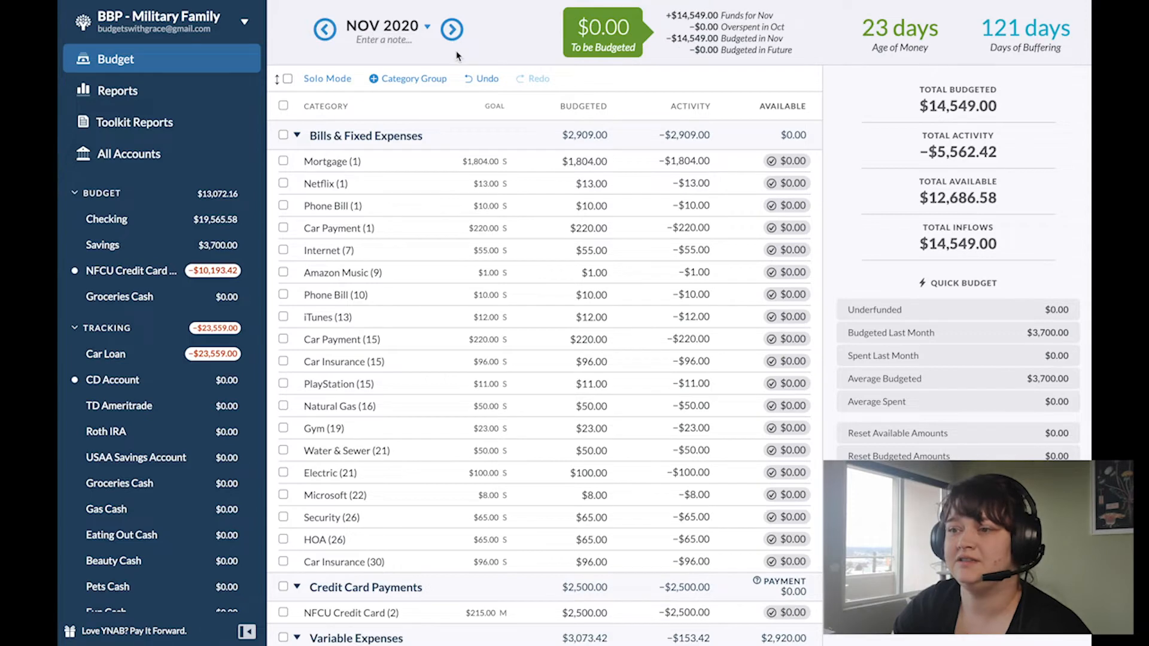
Step: Make the 11/01 Netflix transaction in Checking repeat monthly starting 12/01/2020 and save it
click(143, 216)
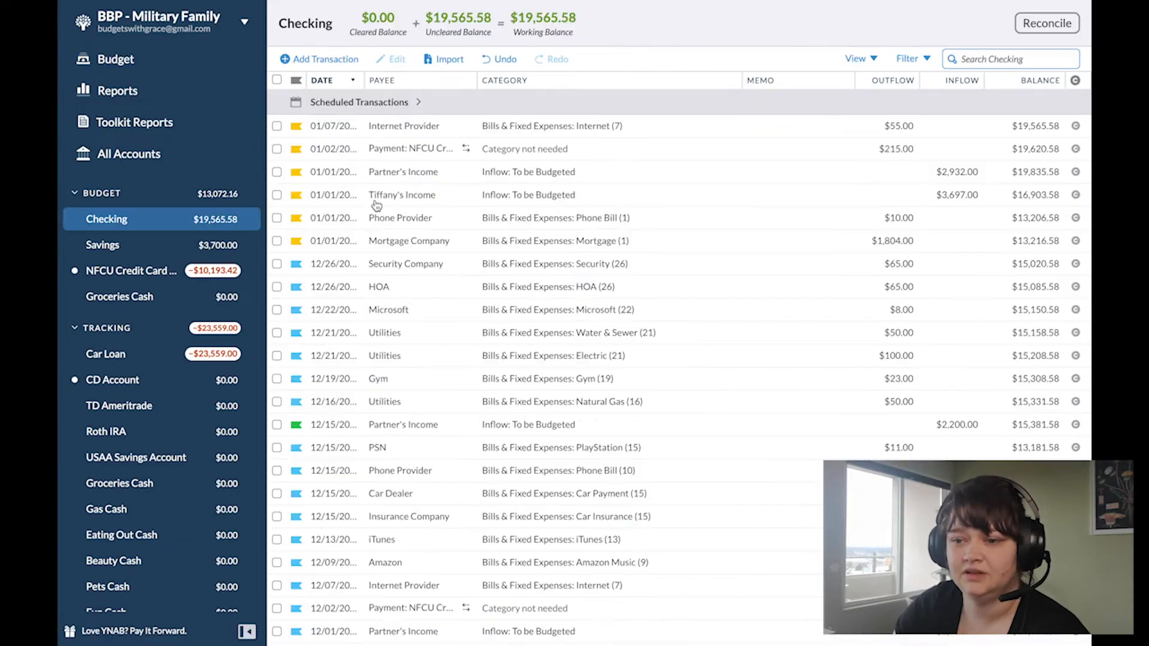
right_click(349, 542)
click(328, 511)
click(294, 142)
click(295, 142)
click(329, 185)
click(926, 123)
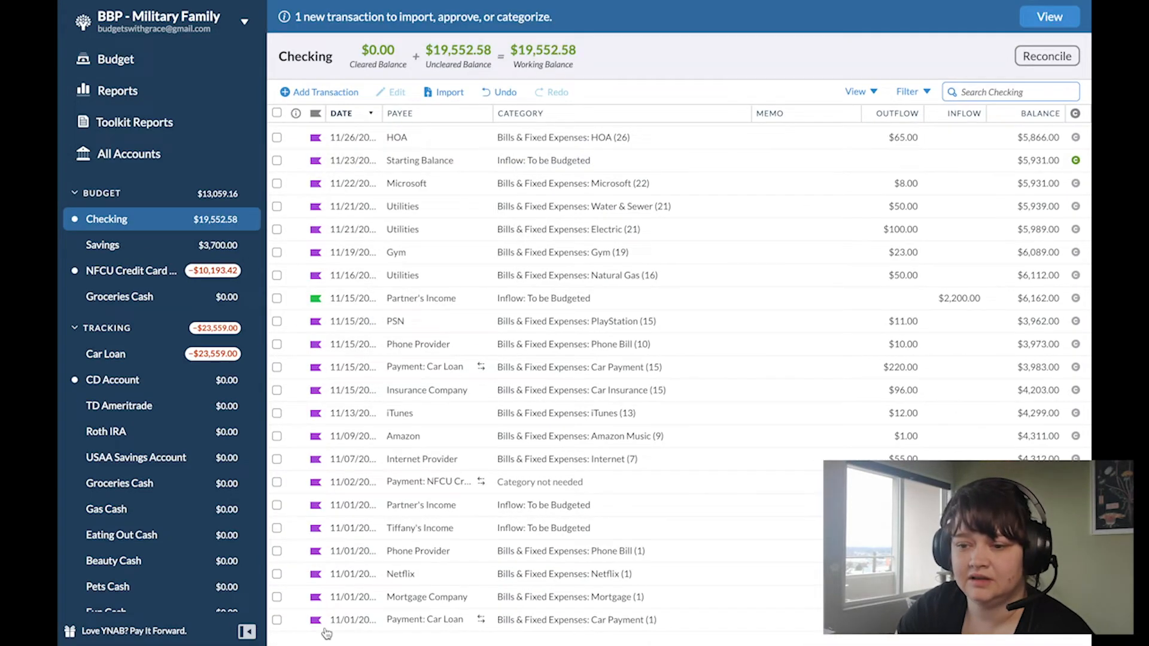
Step: Make the 11/01 Car Loan payment in Checking repeat monthly starting 12/01/2020 and save it
click(348, 575)
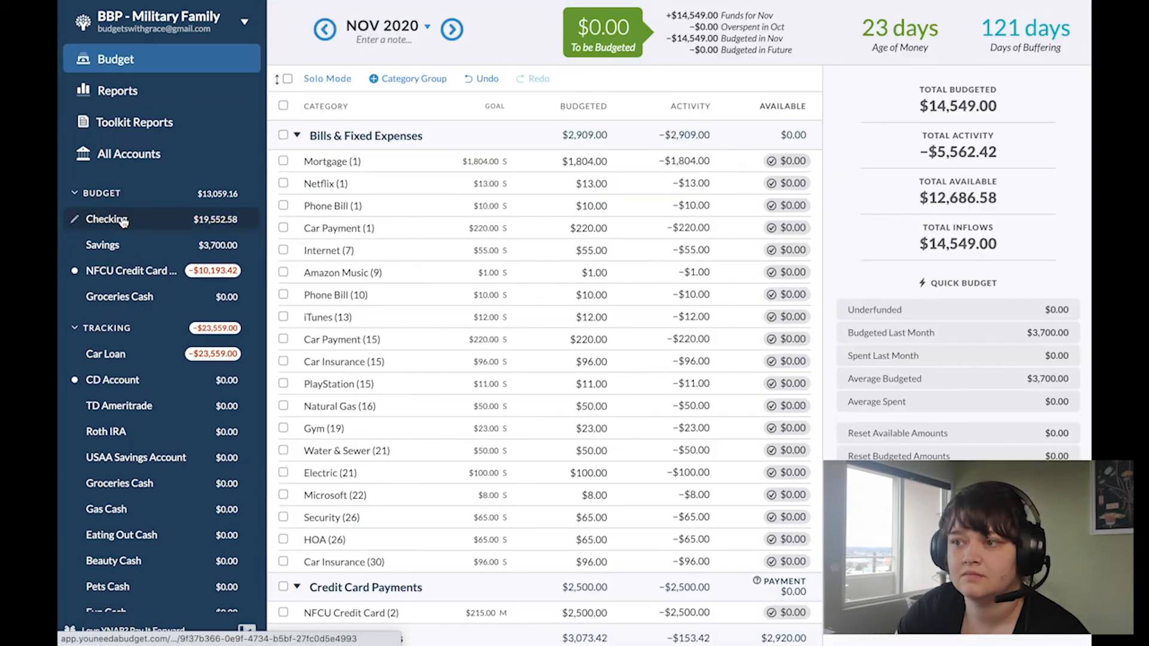
click(90, 218)
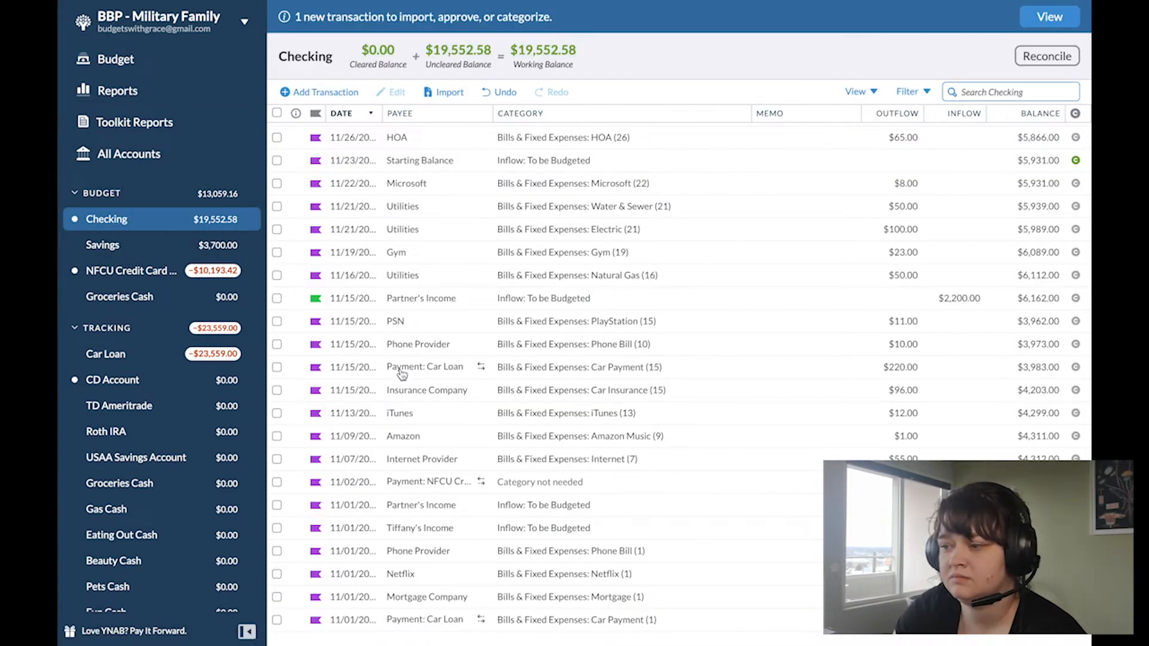
double_click(348, 620)
click(311, 582)
click(299, 177)
click(300, 177)
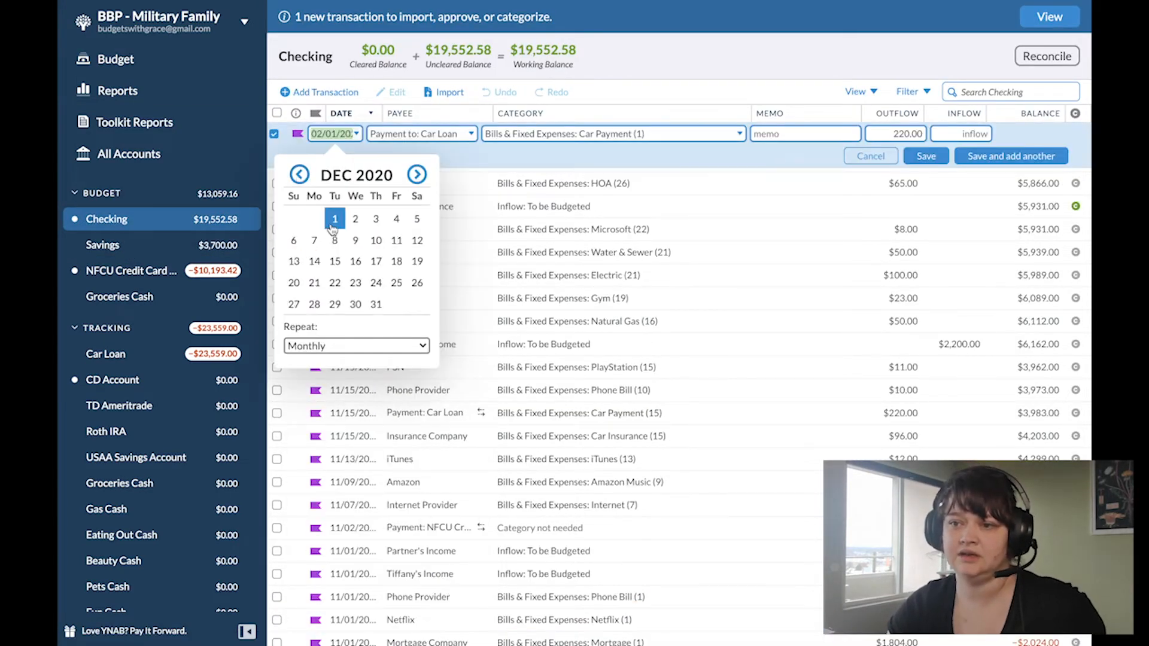
click(333, 219)
click(928, 157)
Step: Flag the 12/01 Mortgage Company and Car Loan transactions blue and approve the Car Loan payment
scroll(419, 412, up, 6)
click(314, 427)
click(311, 559)
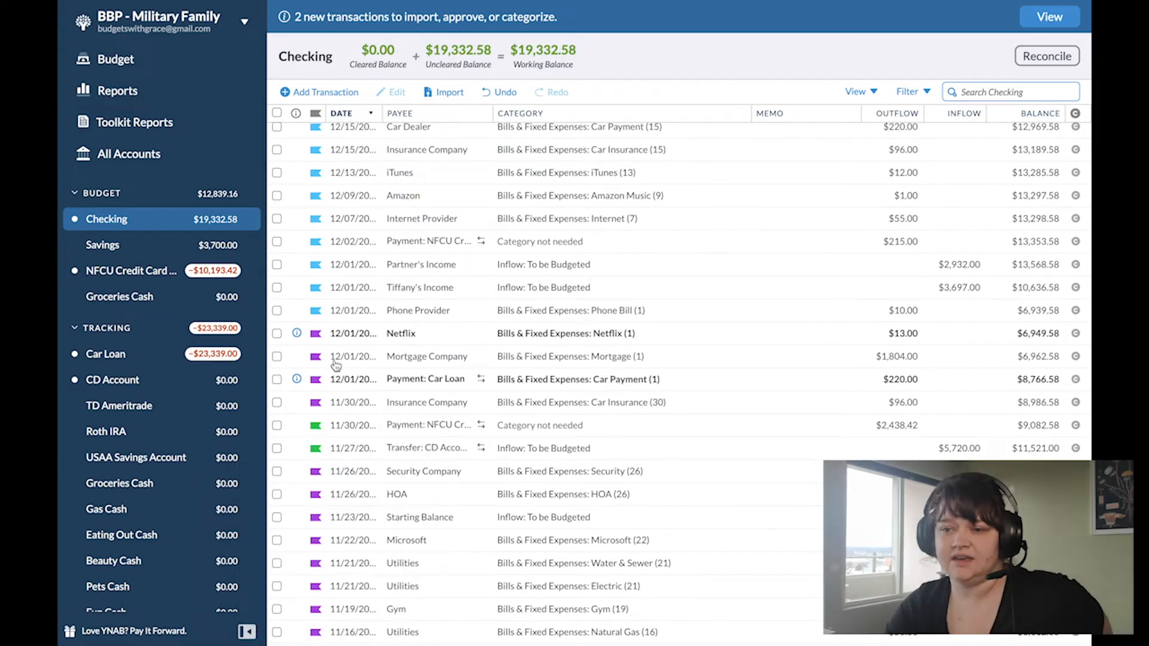
scroll(338, 335, up, 1)
click(314, 426)
click(311, 567)
click(297, 424)
click(284, 462)
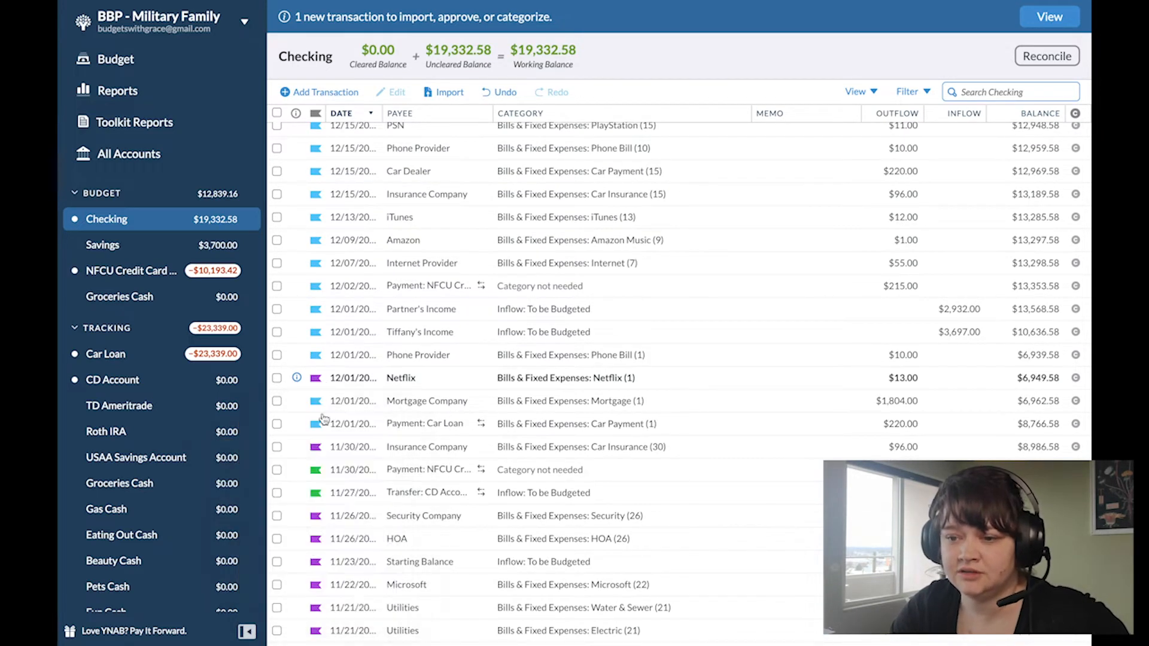
Step: Expand the scheduled transactions and move the next date of the 02/01 Car Loan payment to 01/01
scroll(436, 385, up, 5)
click(366, 103)
scroll(343, 303, down, 2)
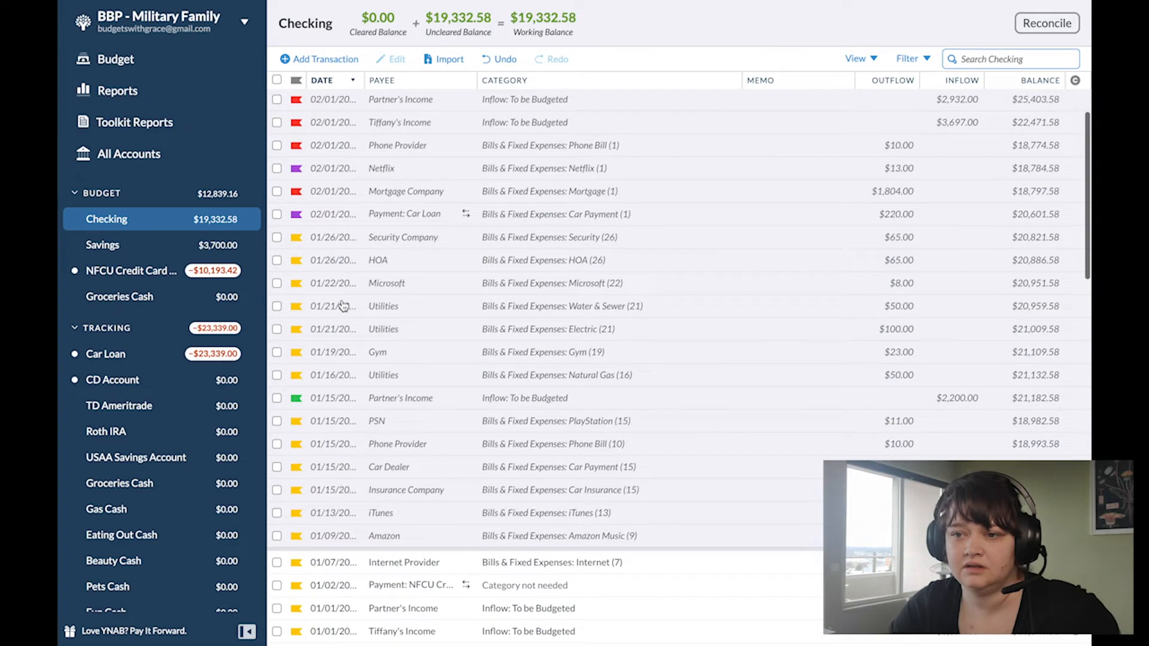
scroll(343, 299, up, 2)
click(344, 285)
click(344, 284)
click(400, 374)
click(1035, 307)
Step: Move the next date of the scheduled 02/01 Netflix transaction to 01/01 and save it
click(343, 270)
click(343, 270)
click(430, 359)
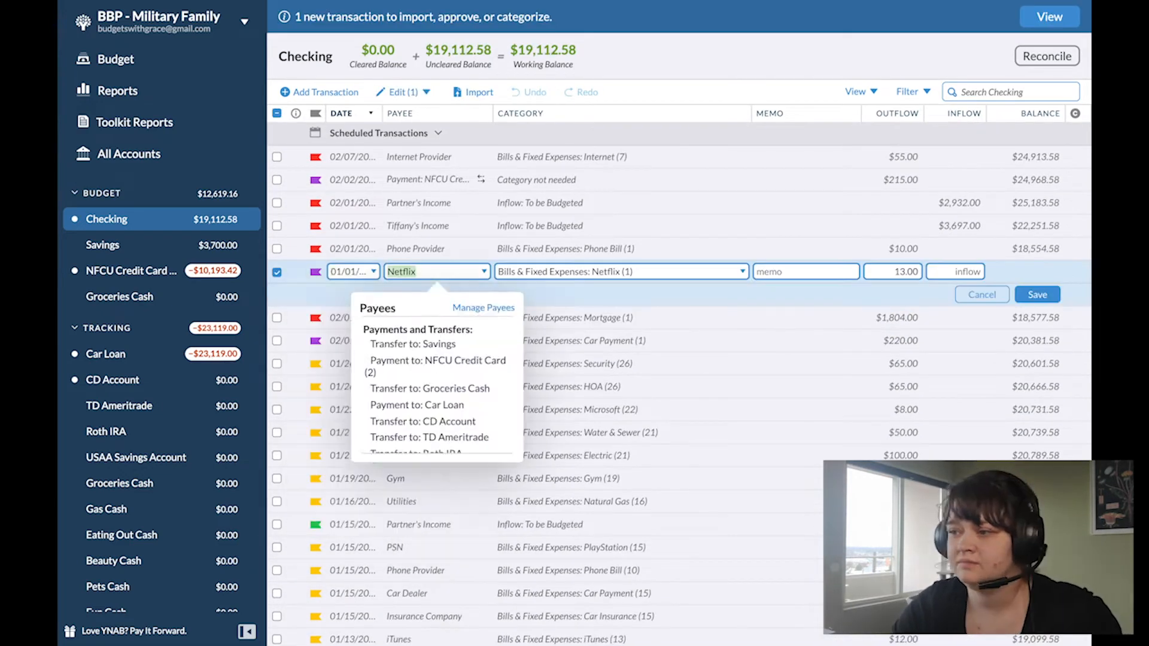
click(1032, 295)
Step: Flag the scheduled 02/01 Car Loan and Netflix transactions and the 02/02 NFCU Credit Card payment red
click(315, 318)
click(316, 272)
click(317, 317)
click(319, 180)
click(318, 227)
Step: Flag the 01/01 Netflix and Car Loan transactions yellow and approve them
scroll(320, 232, down, 5)
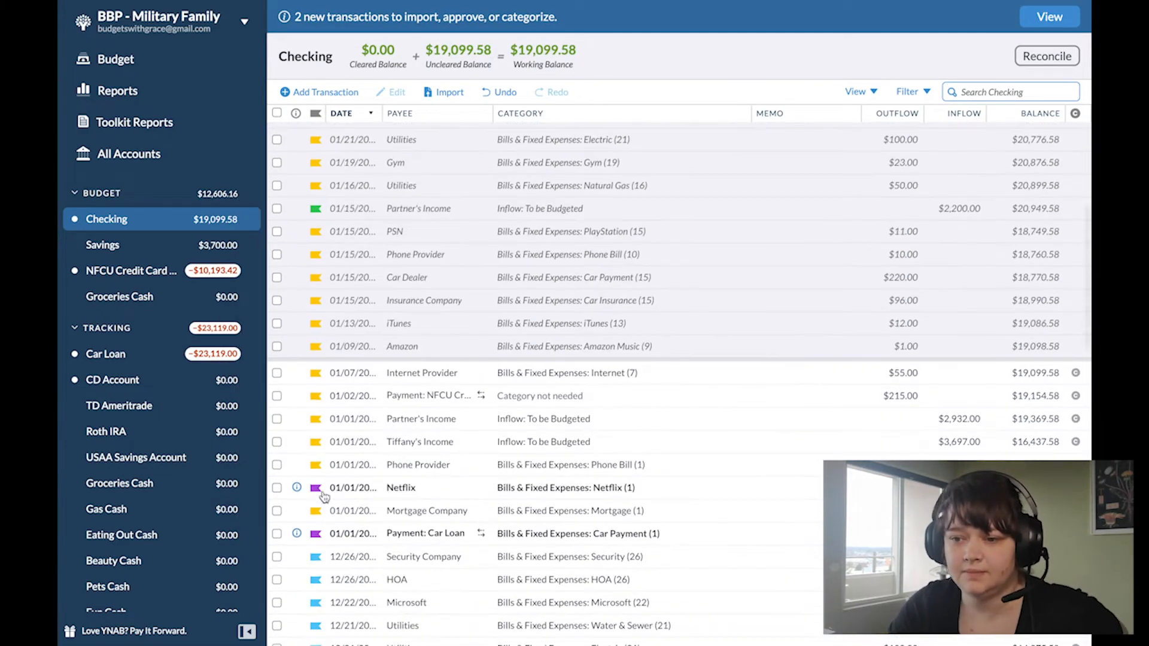
click(296, 425)
click(303, 466)
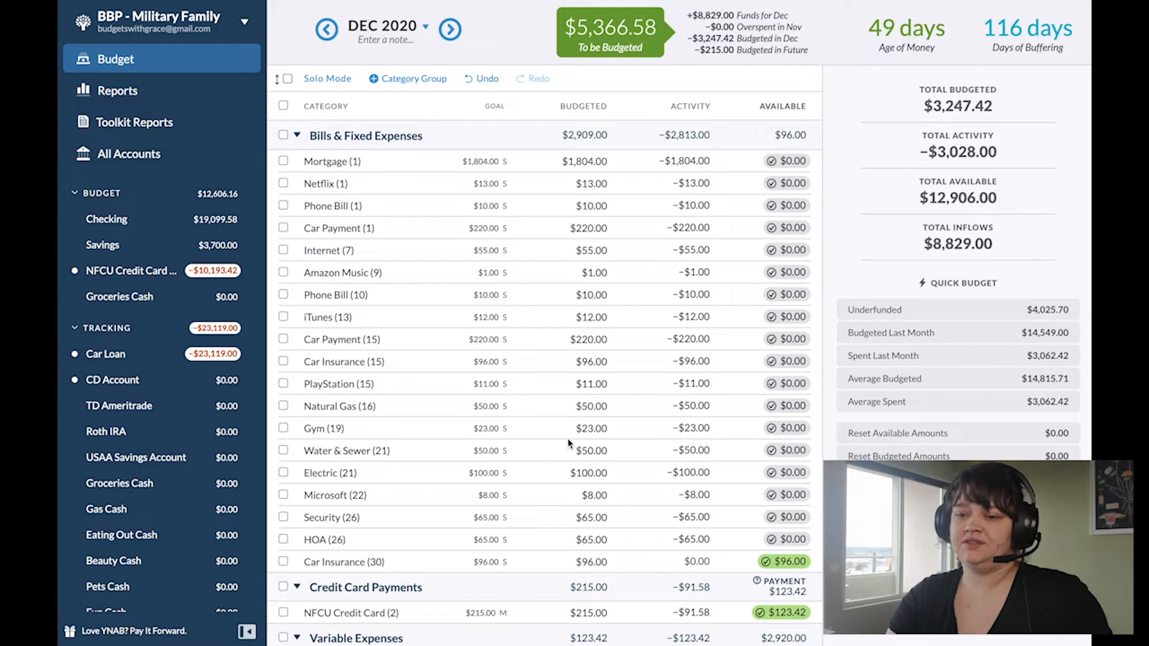
Step: Make the 11/30 Insurance Company transaction in Checking repeat monthly starting 12/30/2020 and save it
click(132, 224)
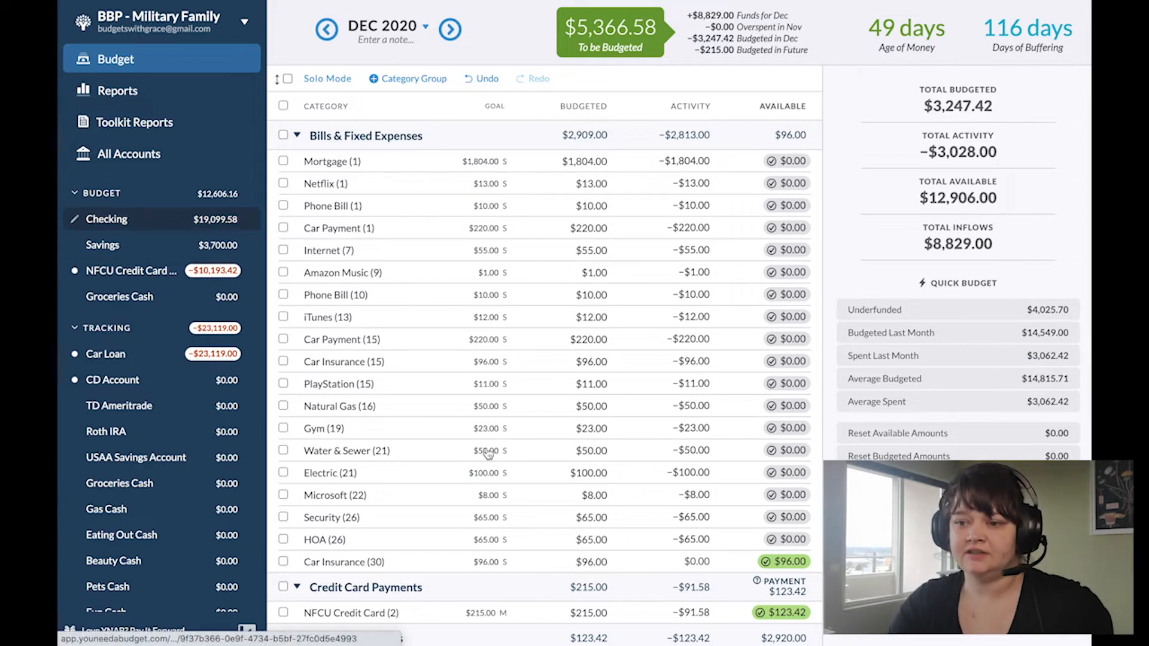
scroll(487, 453, down, 15)
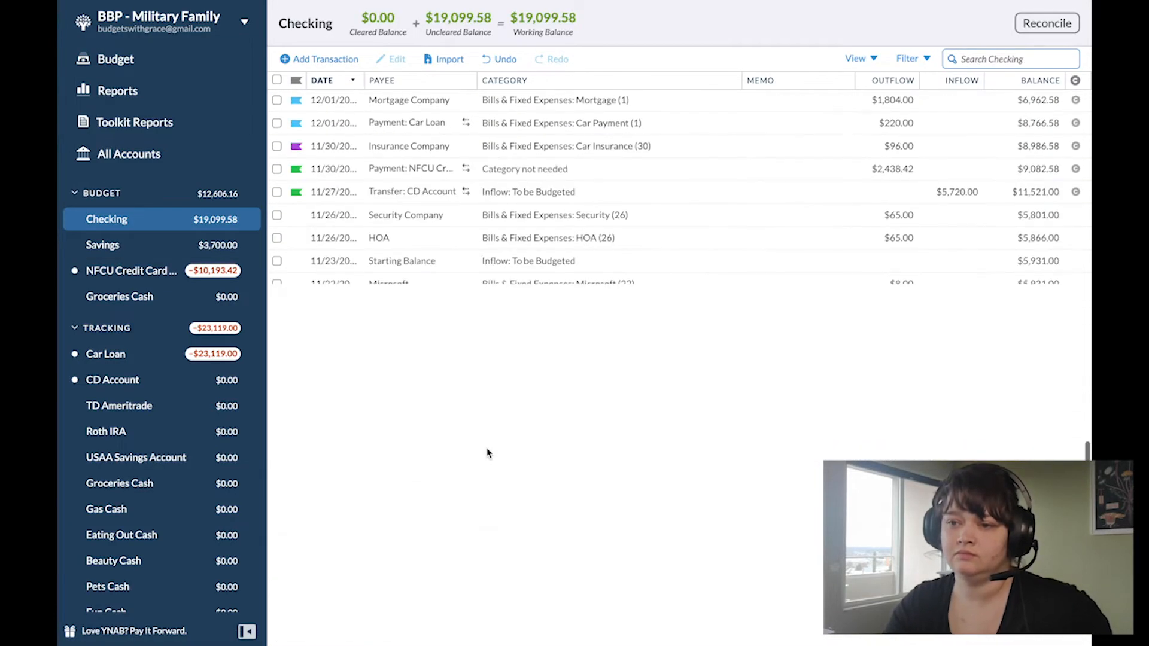
scroll(487, 453, up, 3)
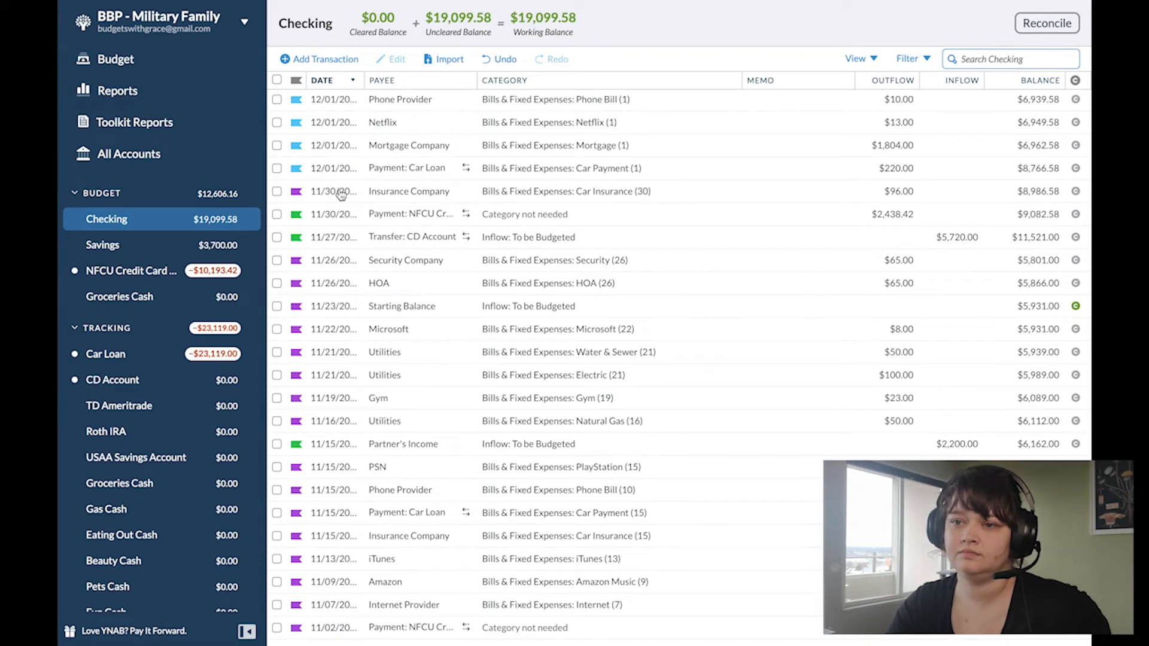
click(340, 190)
click(340, 189)
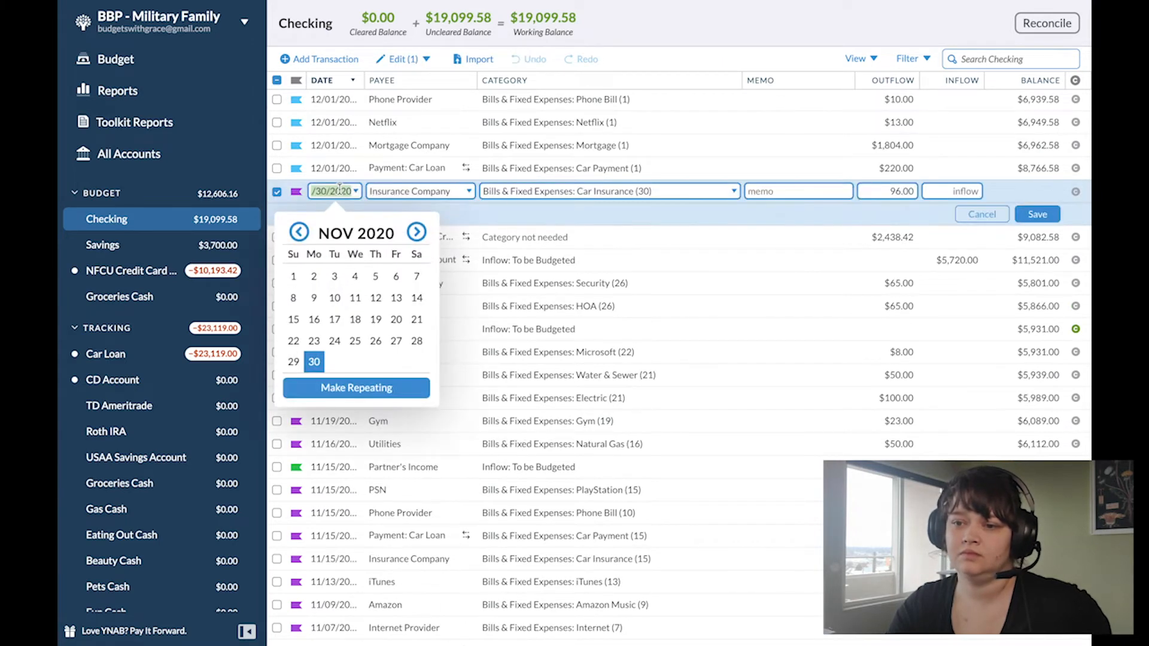
click(329, 388)
click(298, 146)
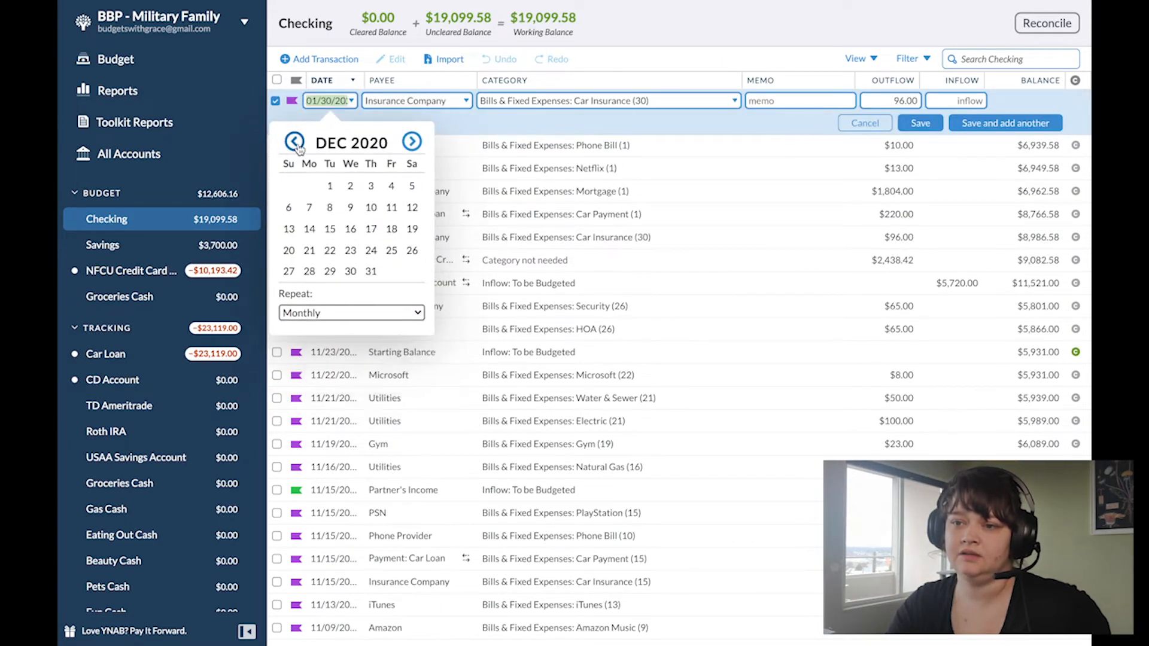
click(350, 271)
click(933, 126)
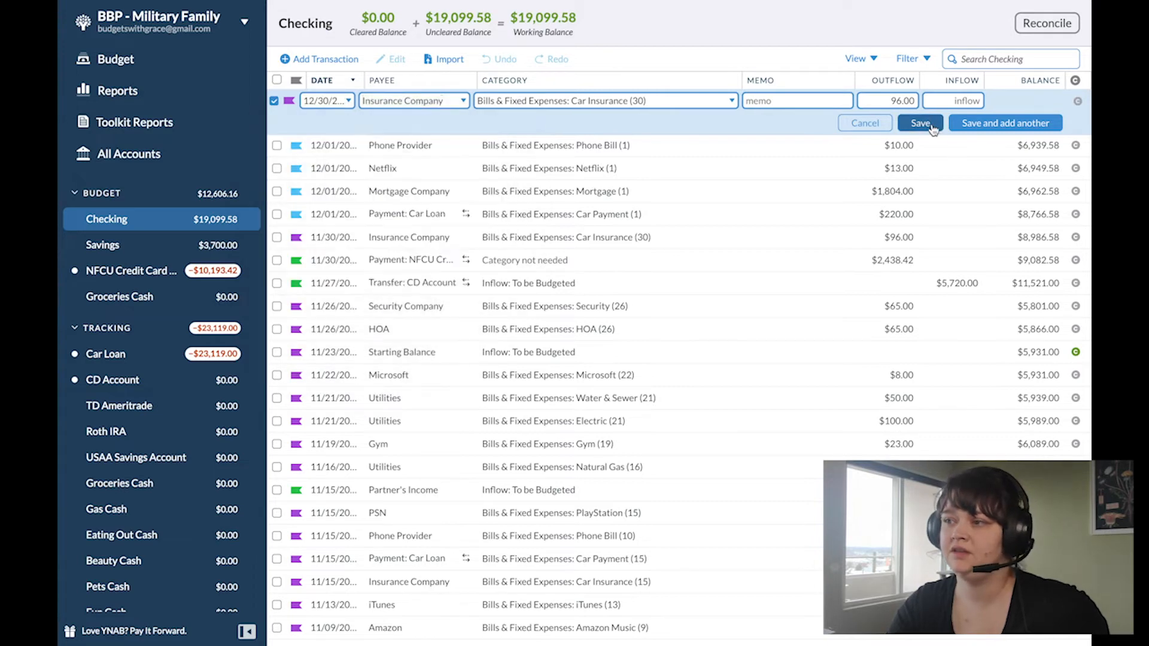
Step: Flag the 12/30 Insurance Company transaction blue and approve it
scroll(688, 266, up, 4)
scroll(480, 249, up, 8)
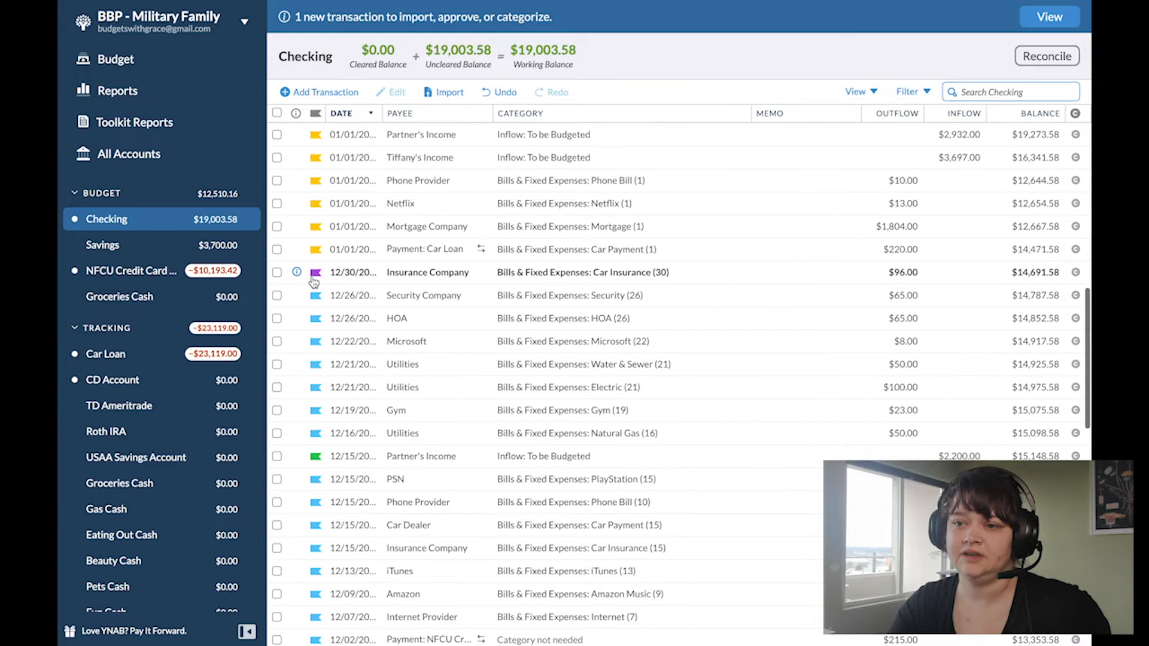
click(315, 272)
click(316, 273)
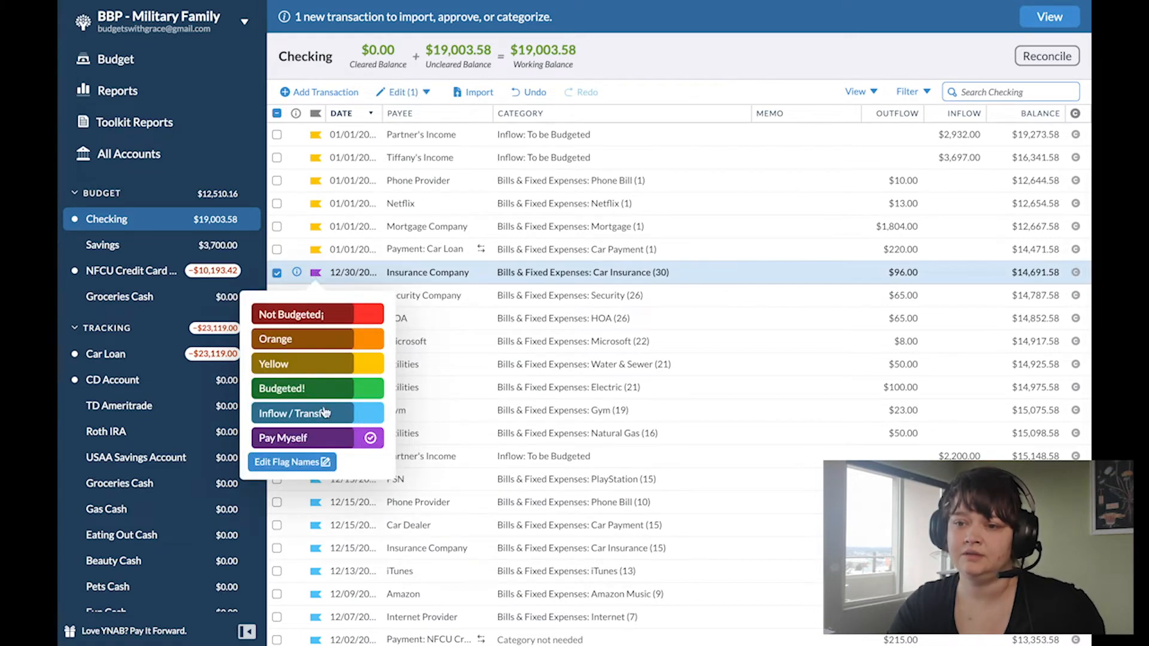
click(325, 413)
click(296, 272)
click(303, 311)
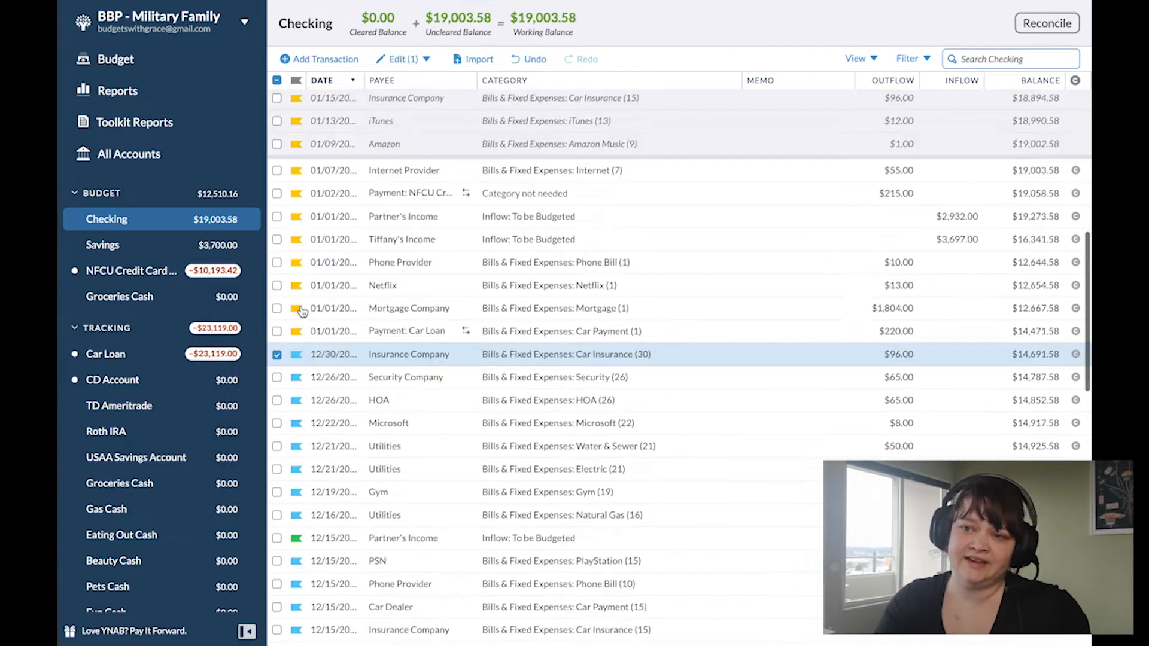
Step: Flag the scheduled 01/30 Insurance Company transaction yellow
scroll(302, 314, up, 8)
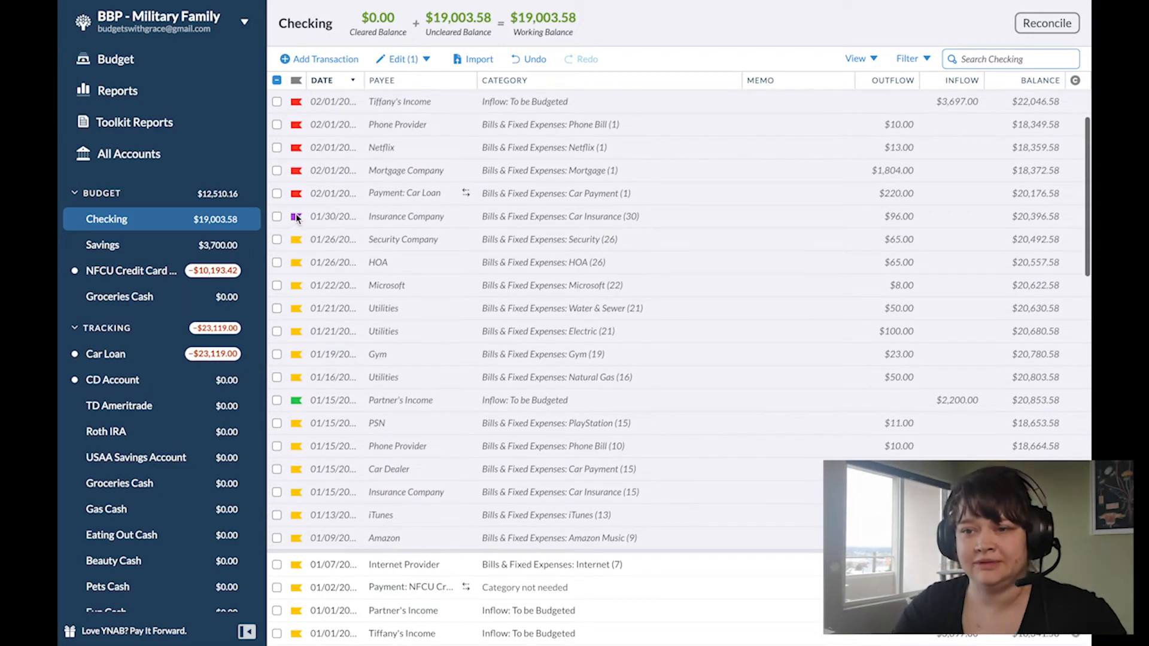
click(296, 217)
click(299, 307)
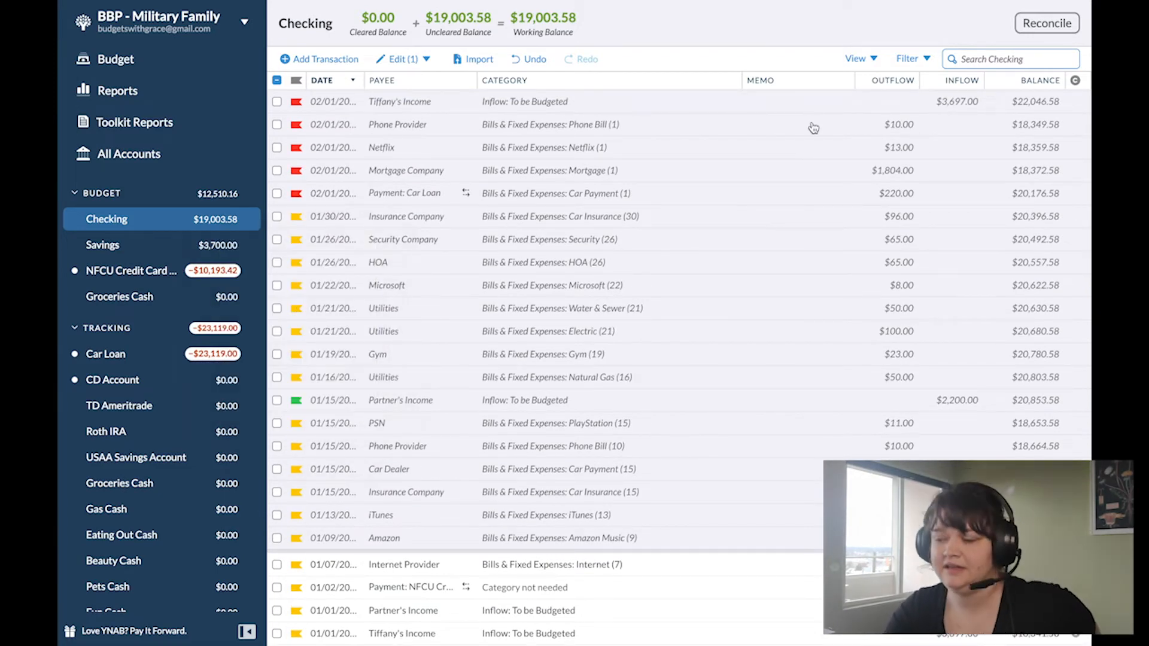
Step: Return to the budget and collapse the Bills & Fixed Expenses and Credit Card Payments groups
click(112, 66)
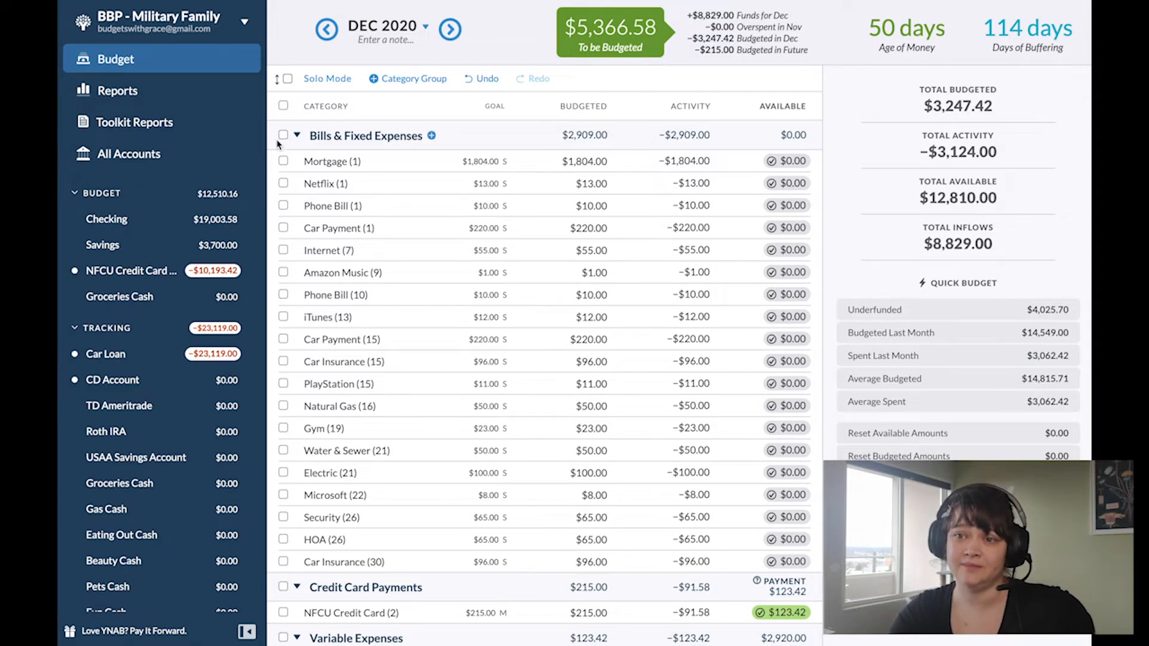
click(297, 136)
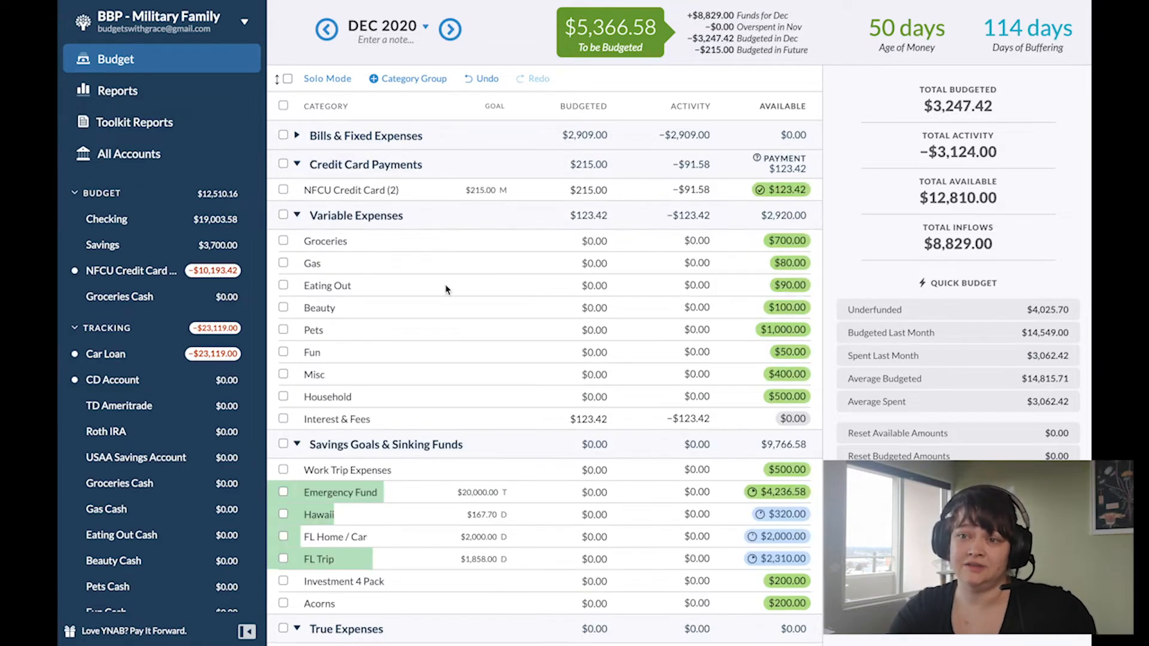
click(297, 165)
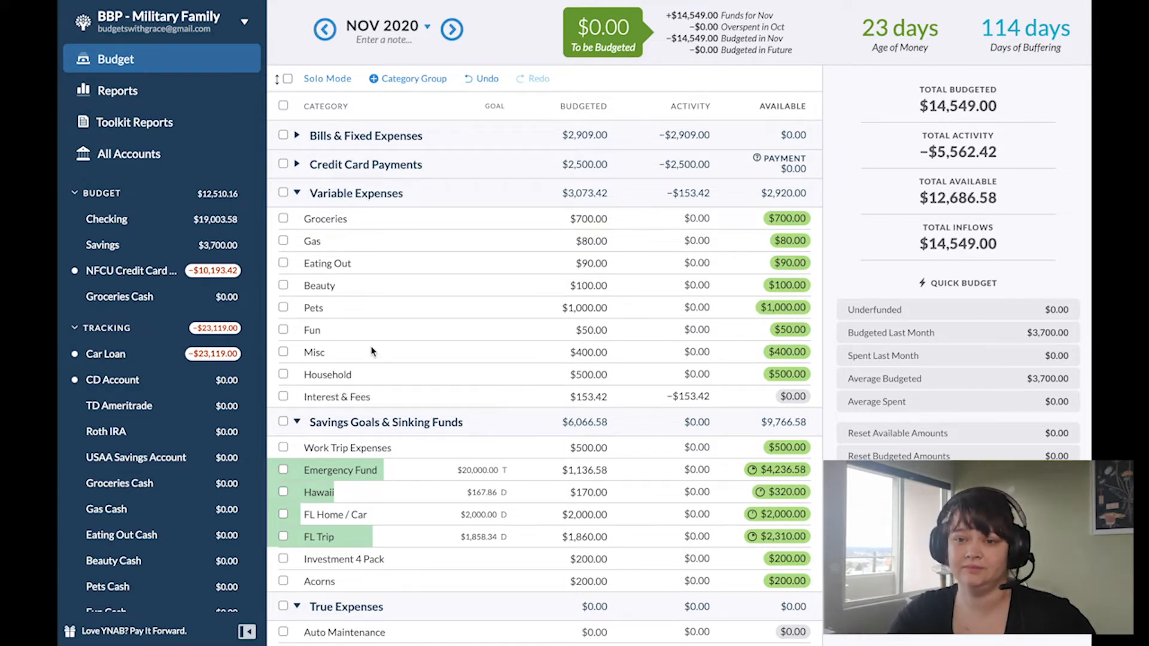
scroll(179, 351, down, 3)
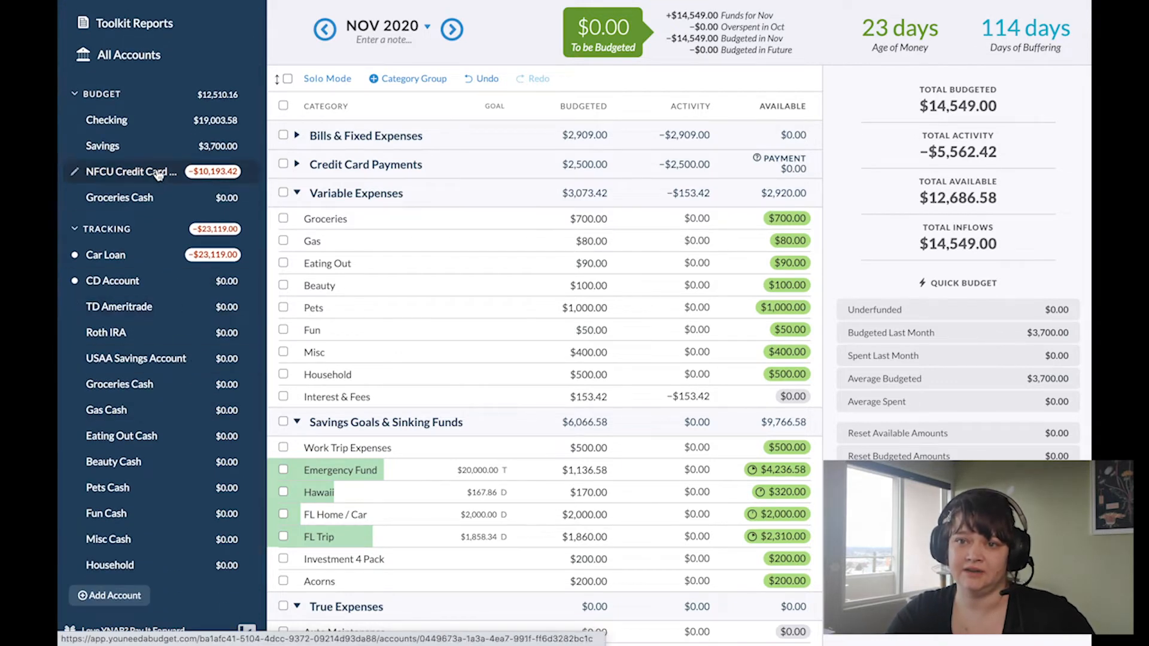
click(75, 94)
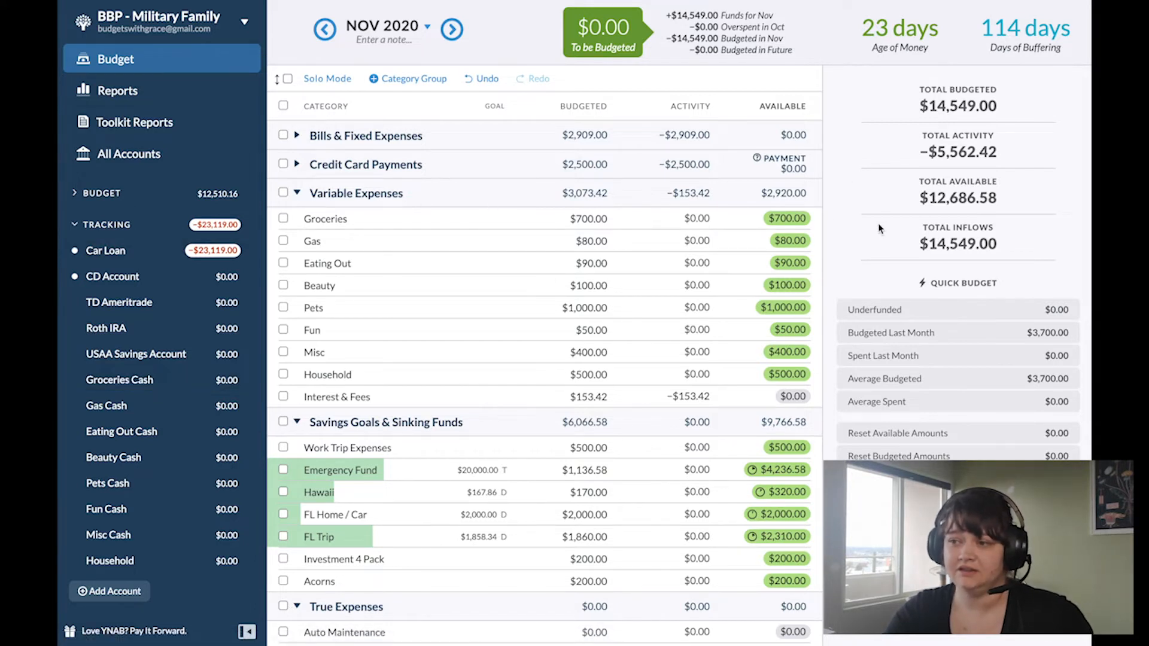
click(83, 195)
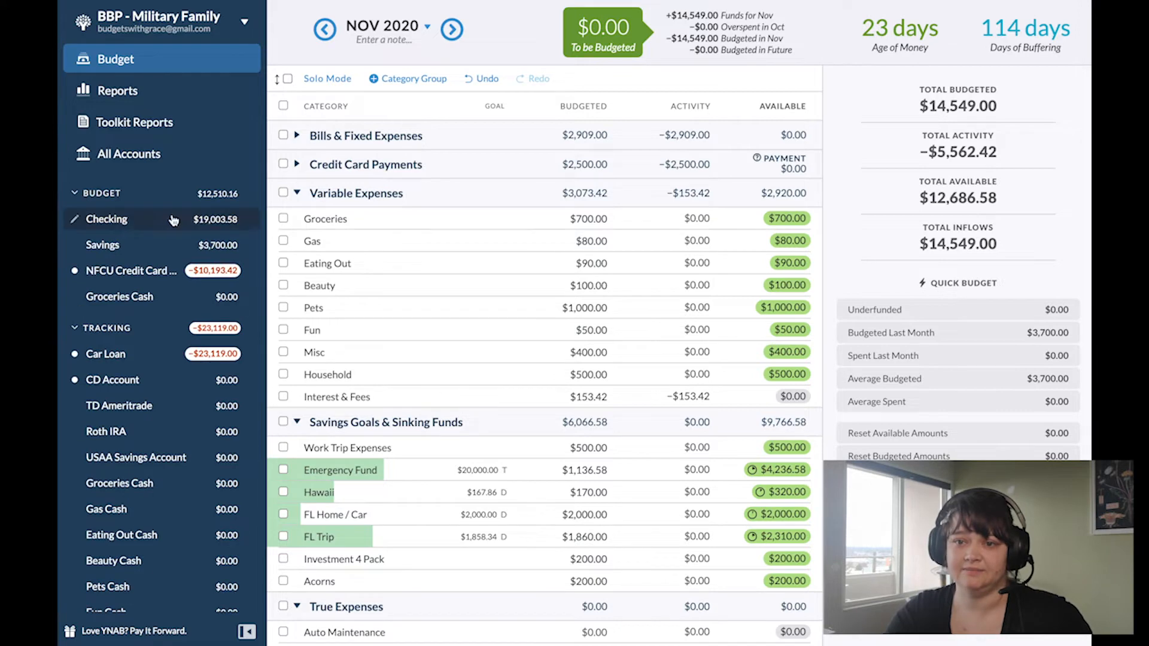
Step: Record an 11/01/2020 transfer of $700 from Checking to the tracking account Groceries Cash, categorized as Variable Expenses: Groceries
click(129, 226)
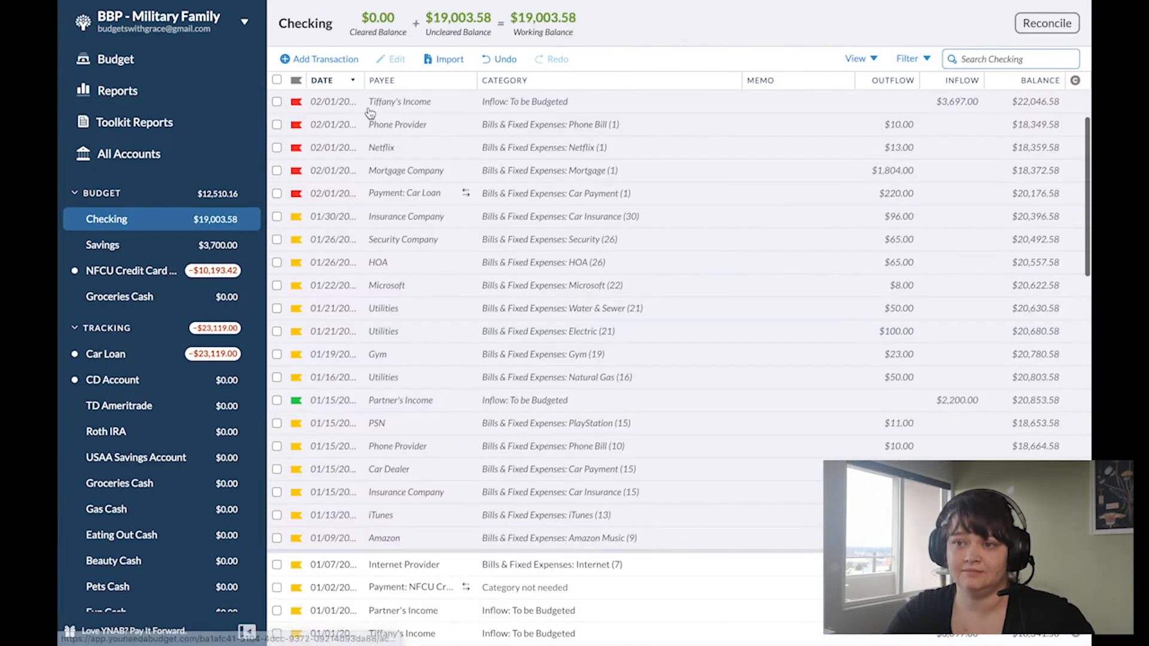
click(319, 59)
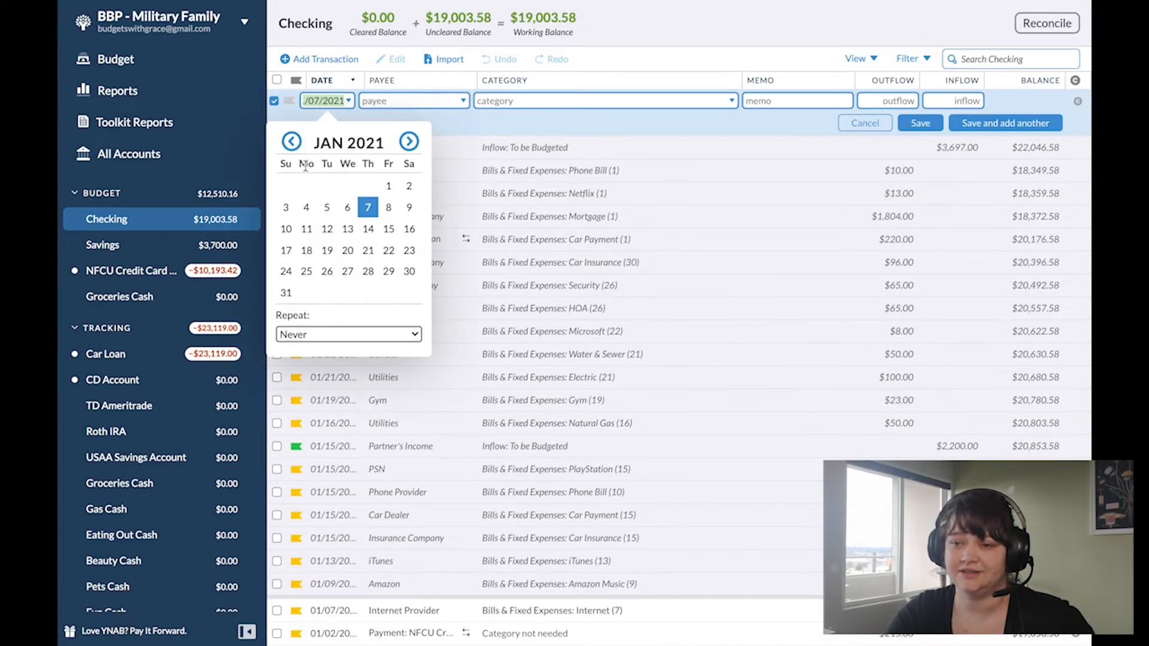
double_click(292, 149)
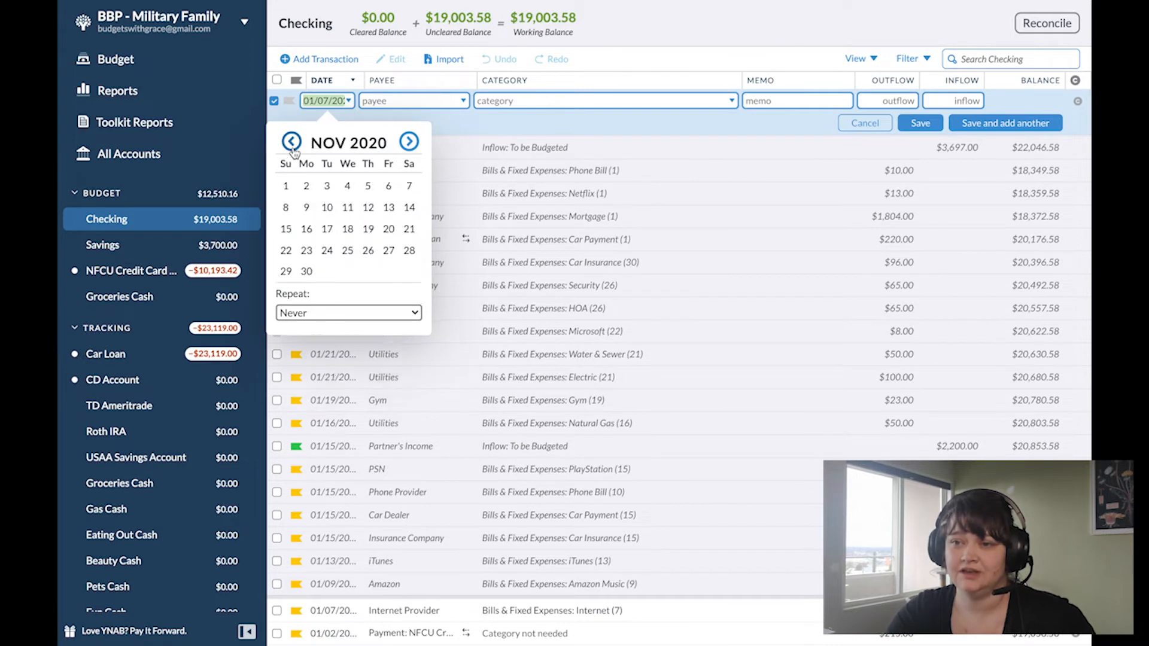
click(286, 187)
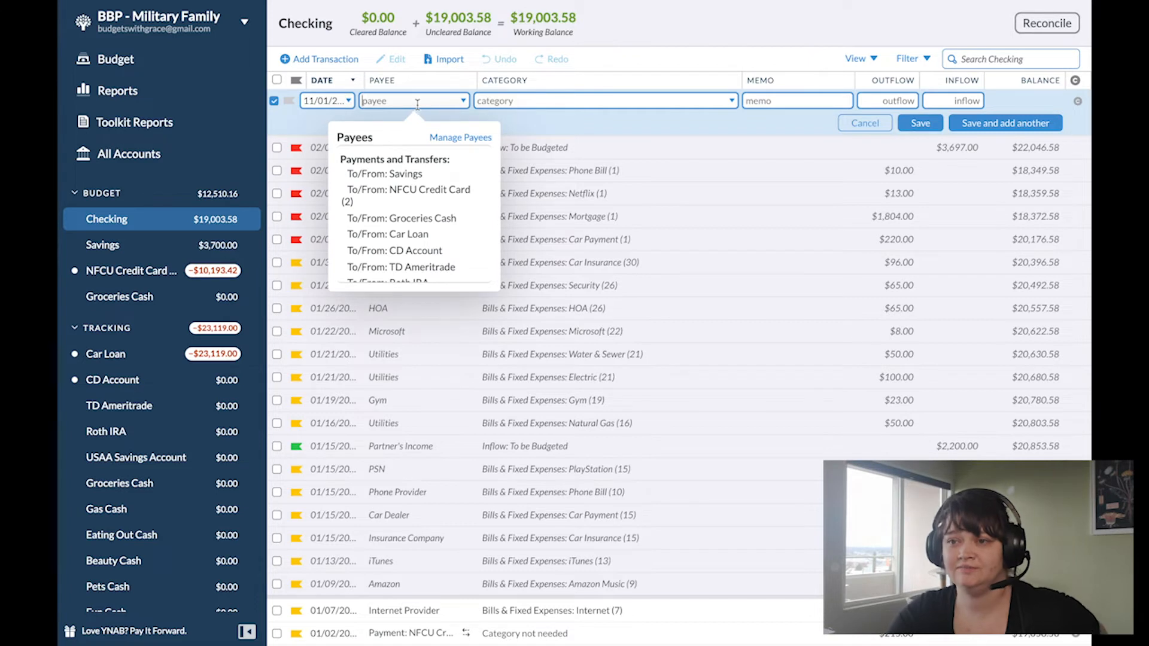
scroll(425, 179, down, 5)
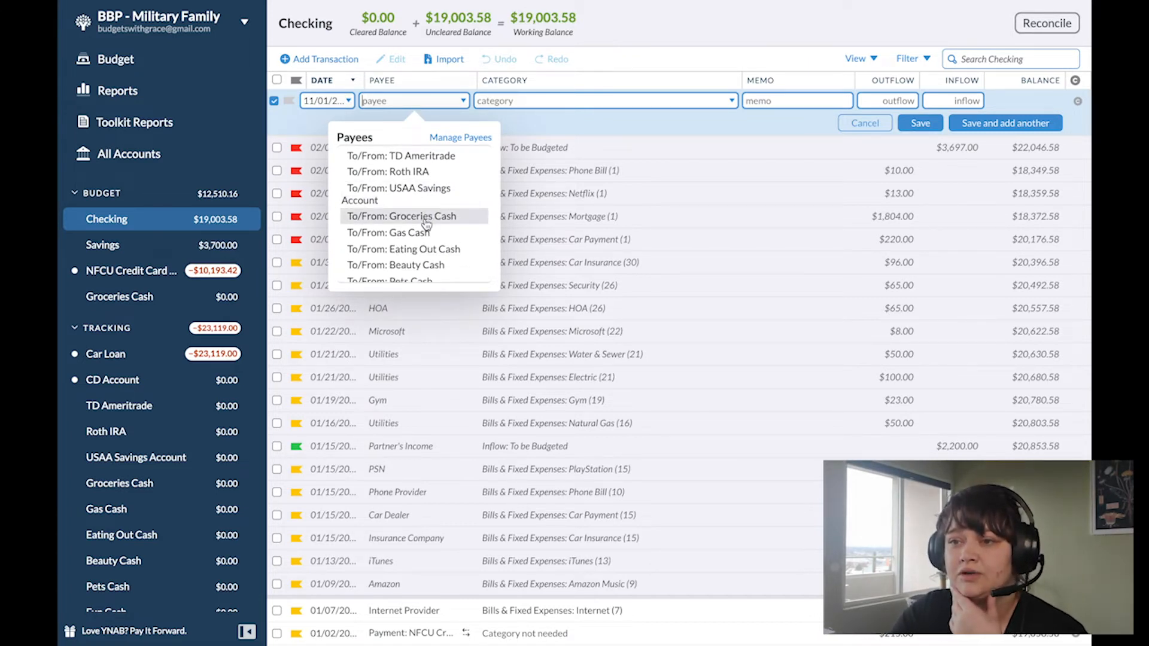
click(425, 218)
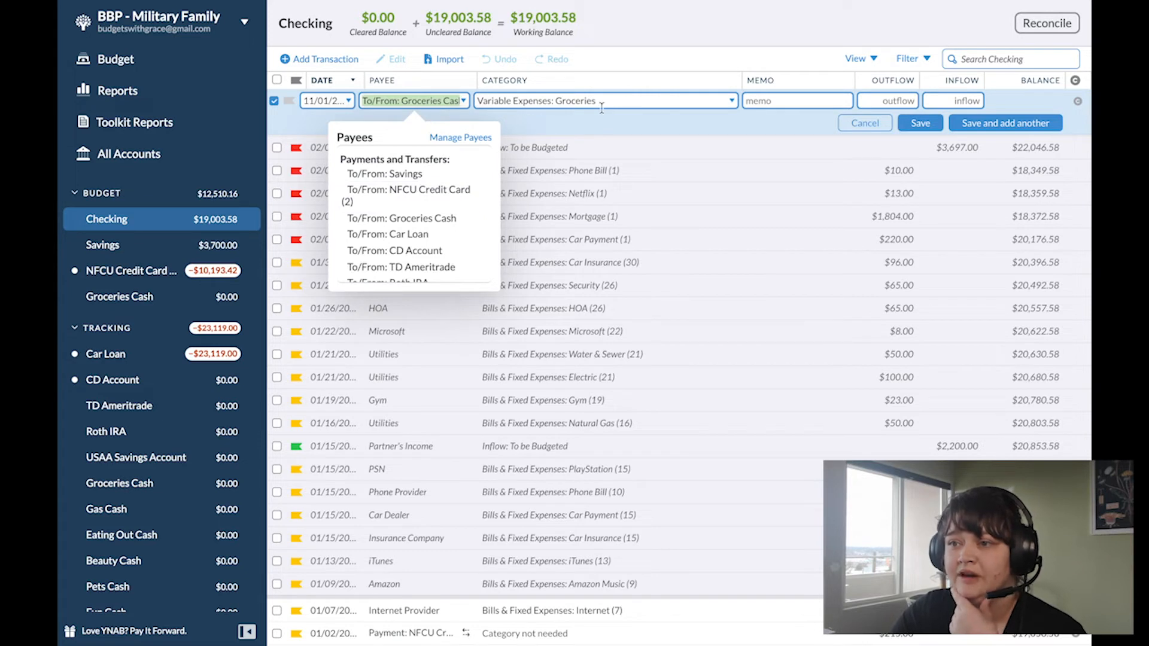
click(892, 102)
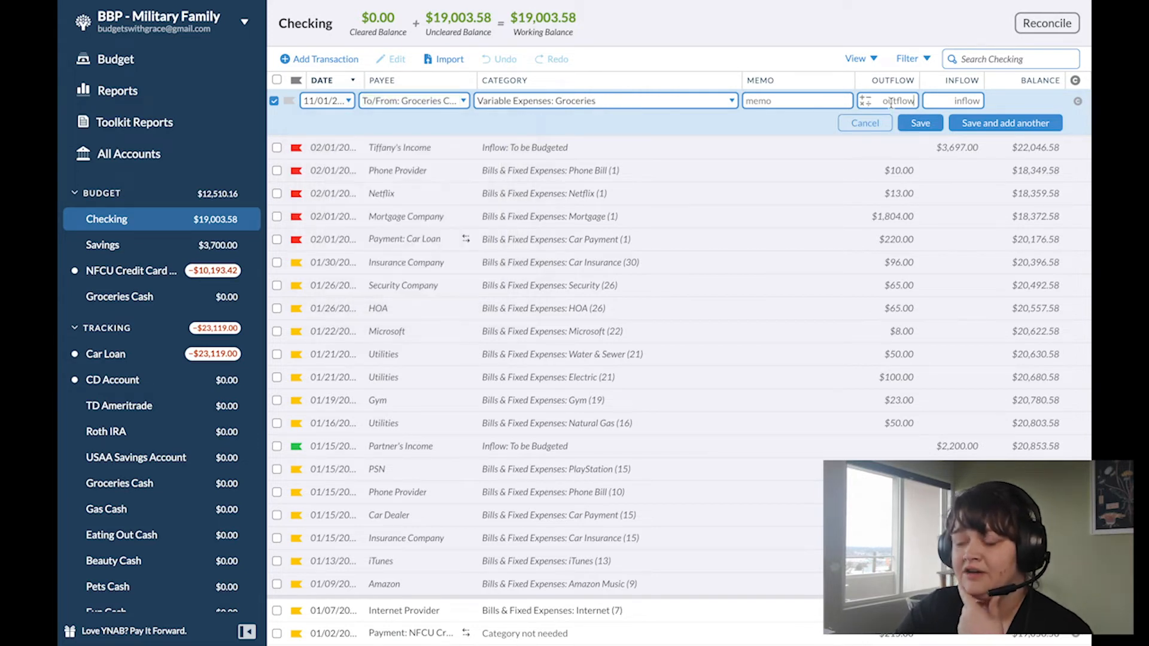
text(700)
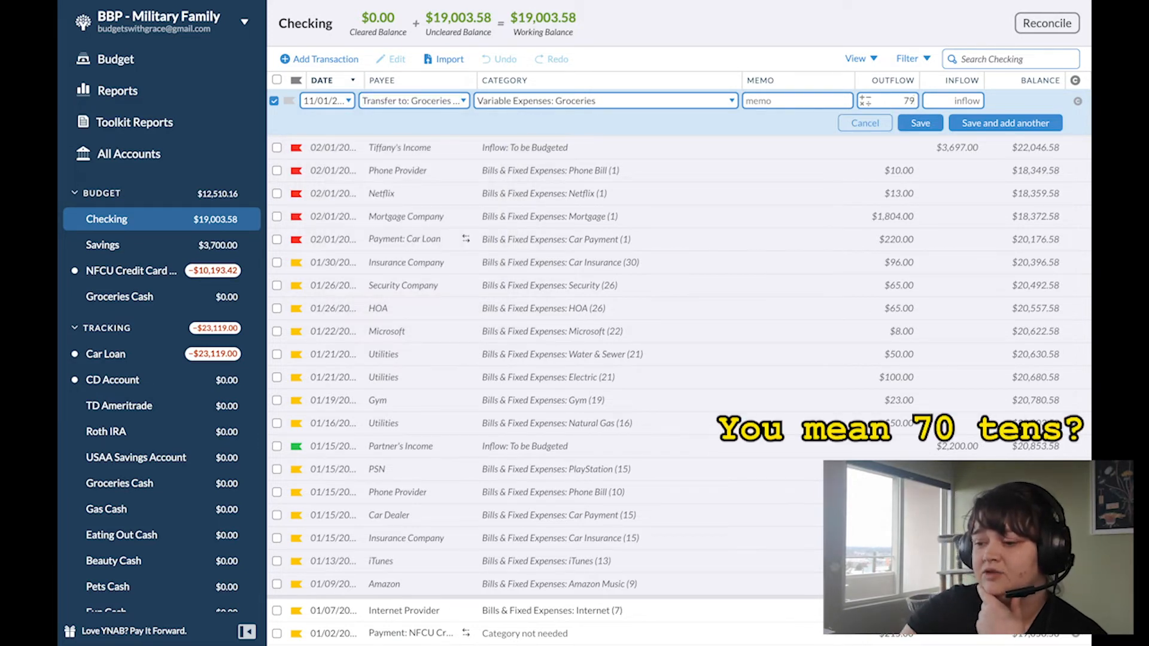
click(921, 123)
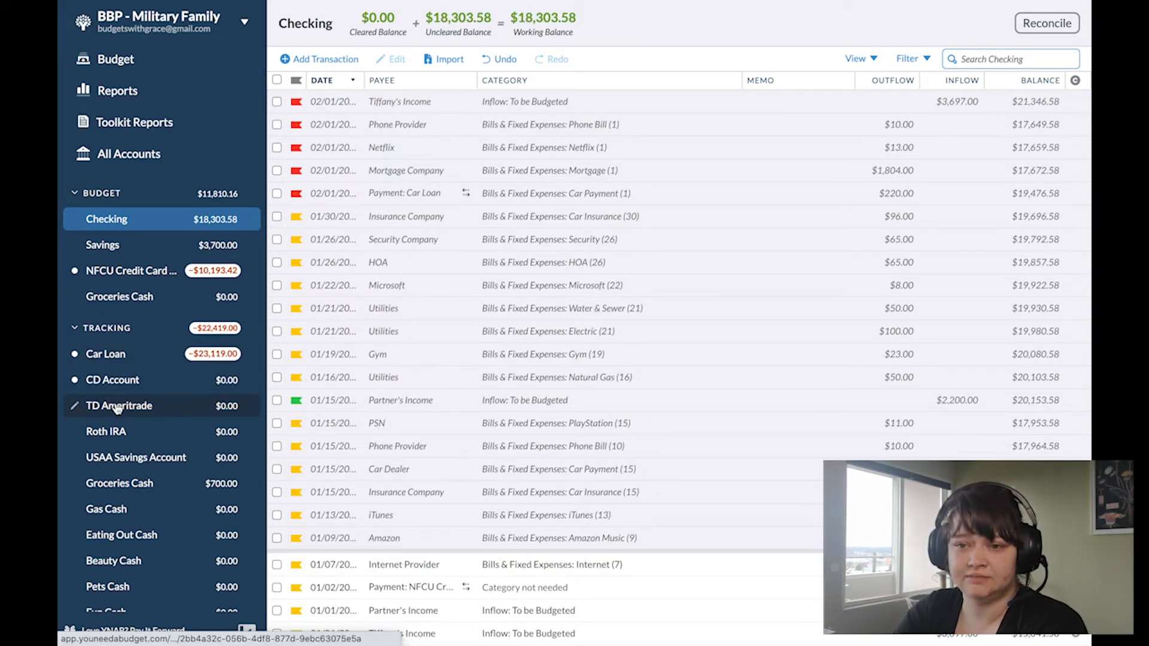
Step: Add a $150 outflow in the tracking Groceries Cash account with payee Grocery Store and memo Kroger, and save it
click(136, 486)
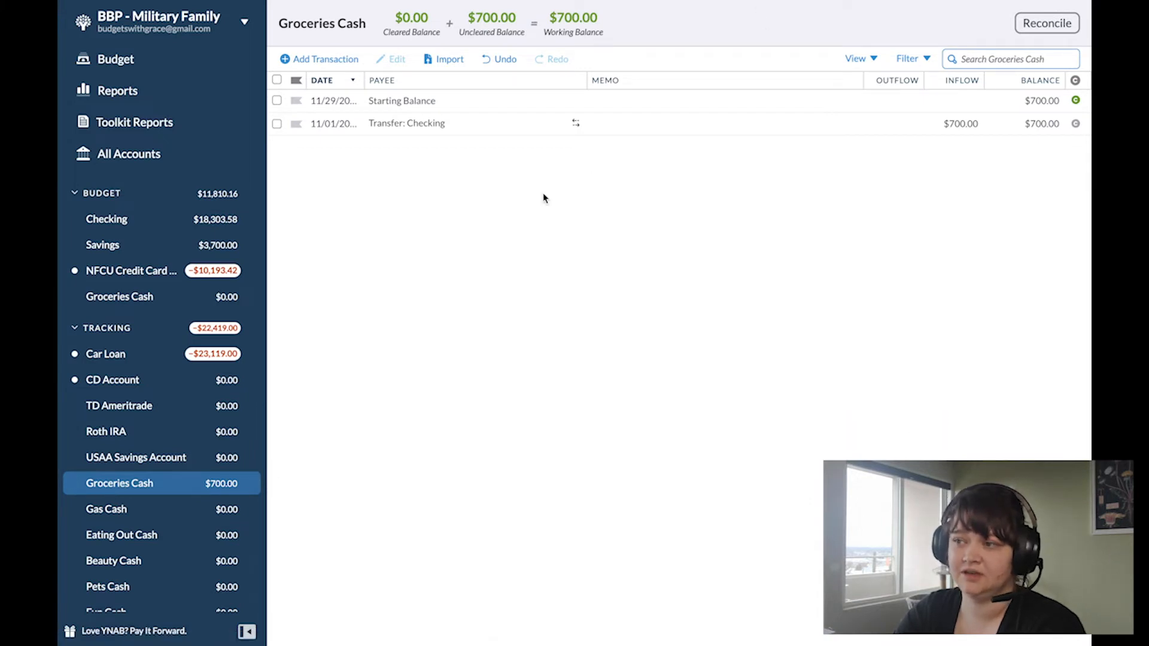
click(320, 60)
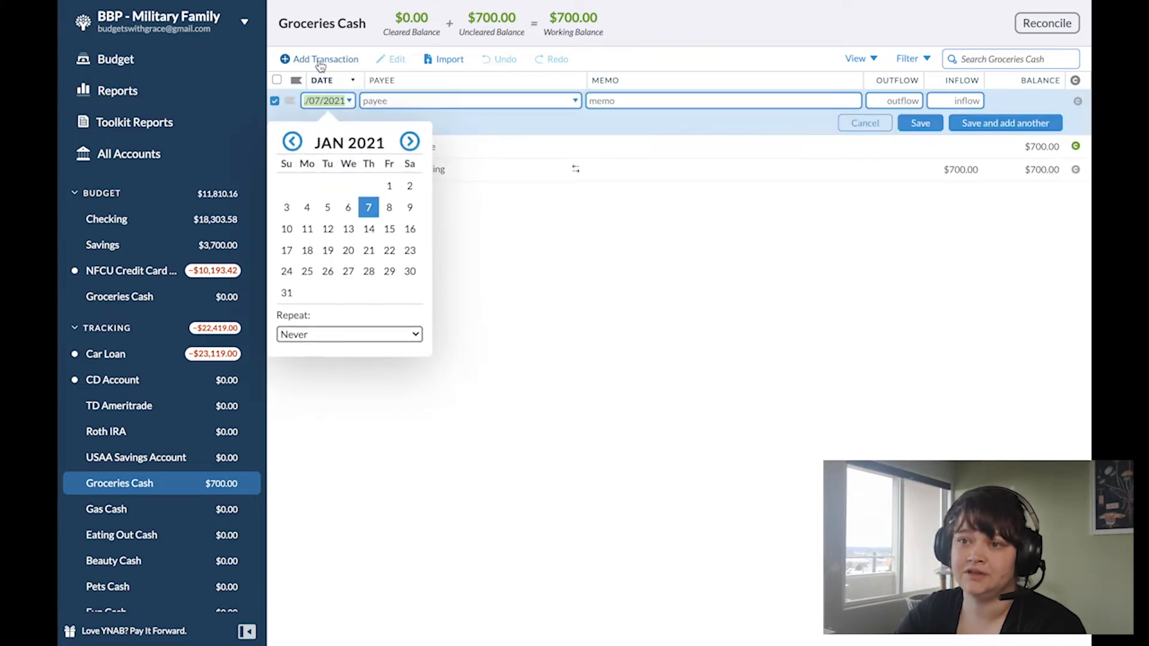
click(392, 100)
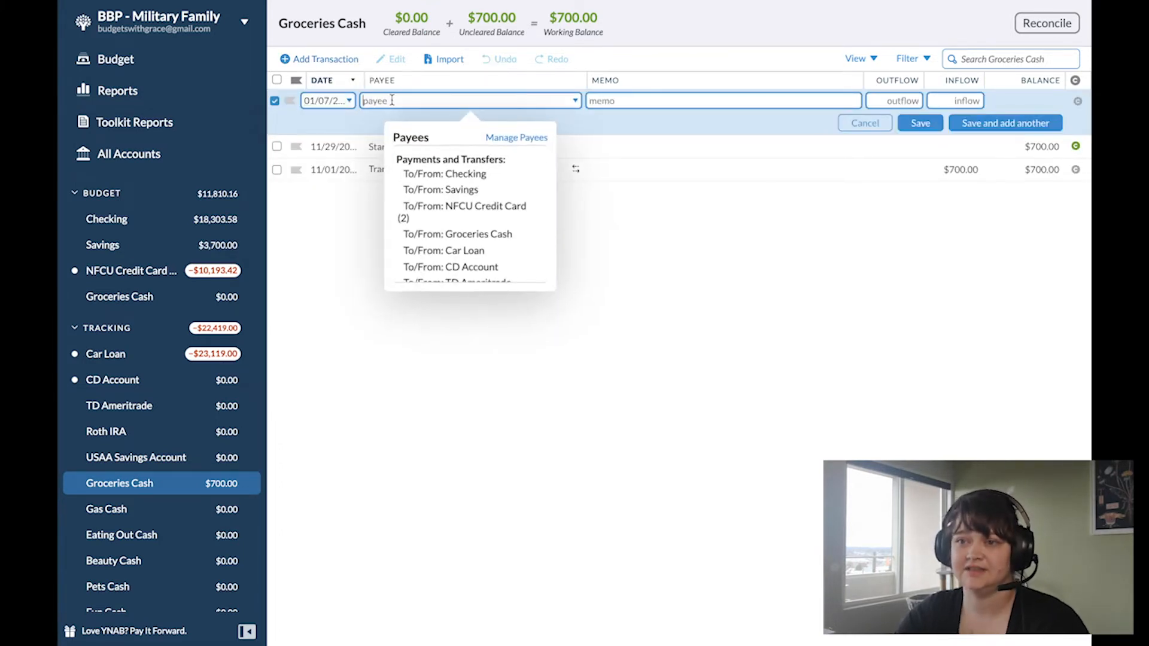
text(Grocer)
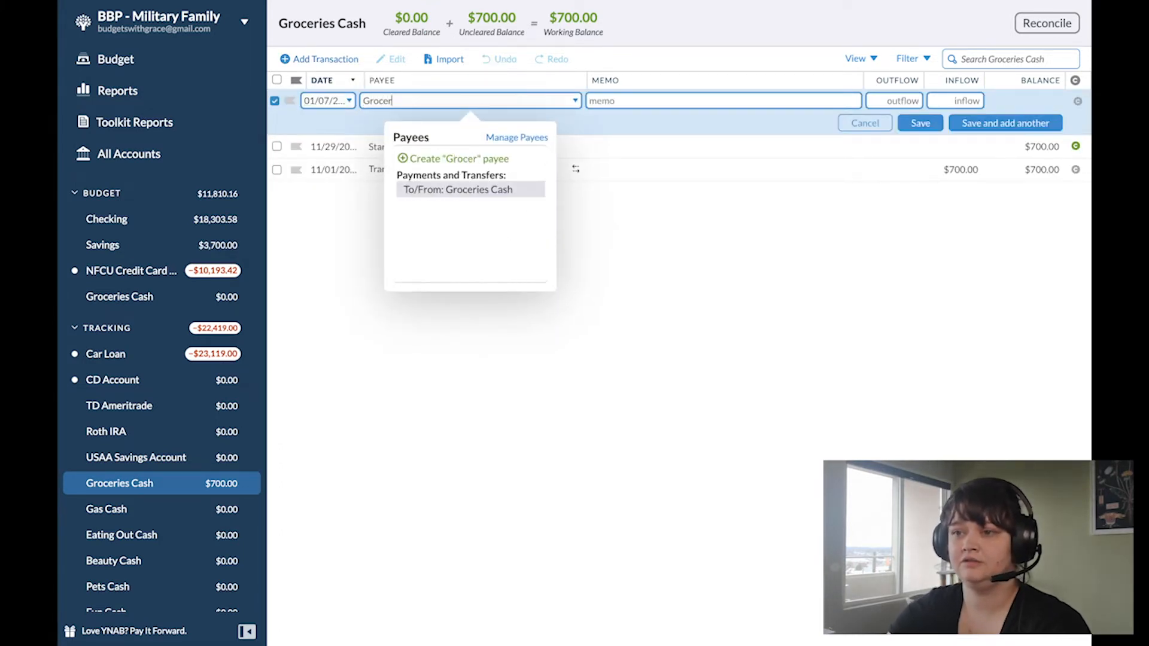
text(y Store)
key(Tab)
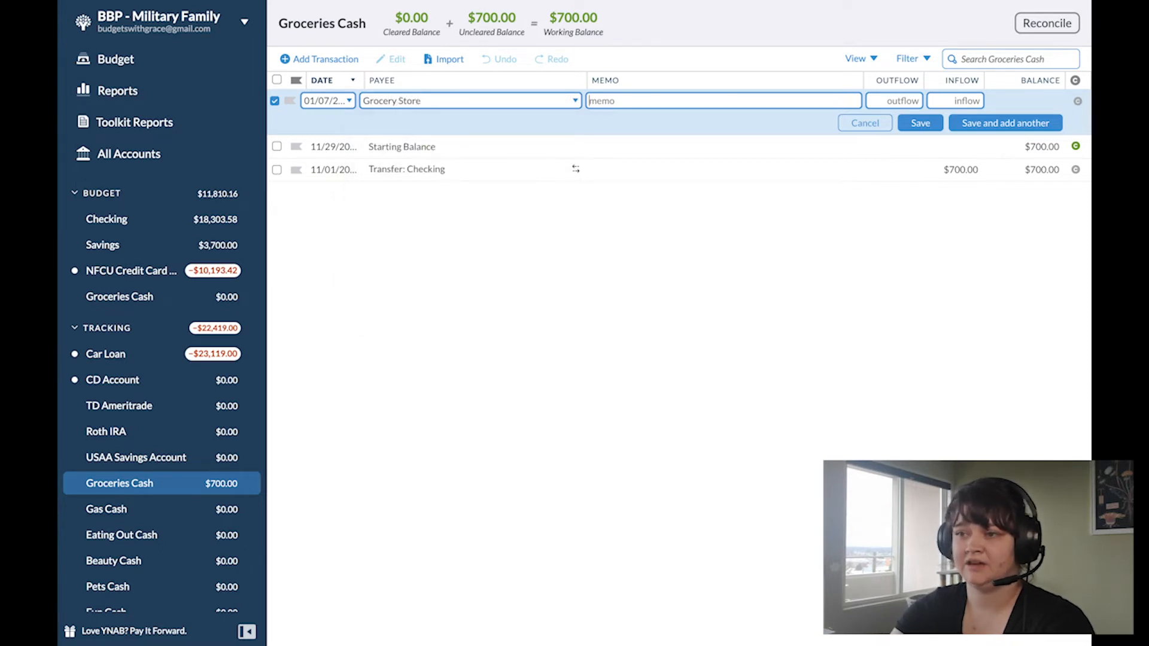
text(Kroger)
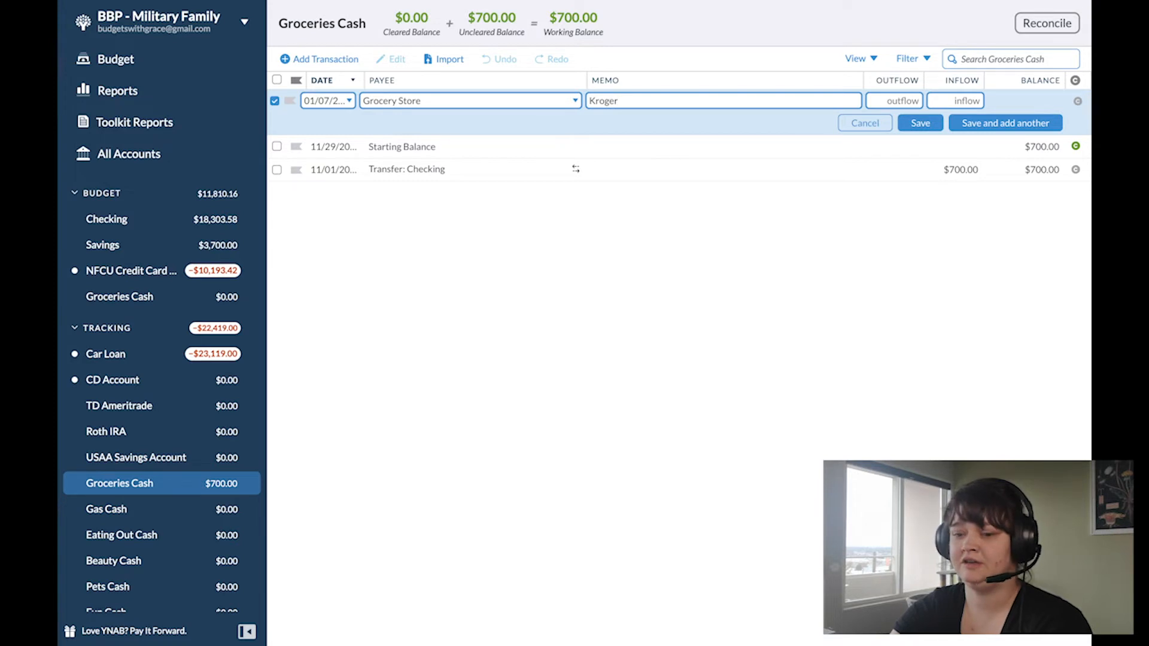
key(Tab)
text(150)
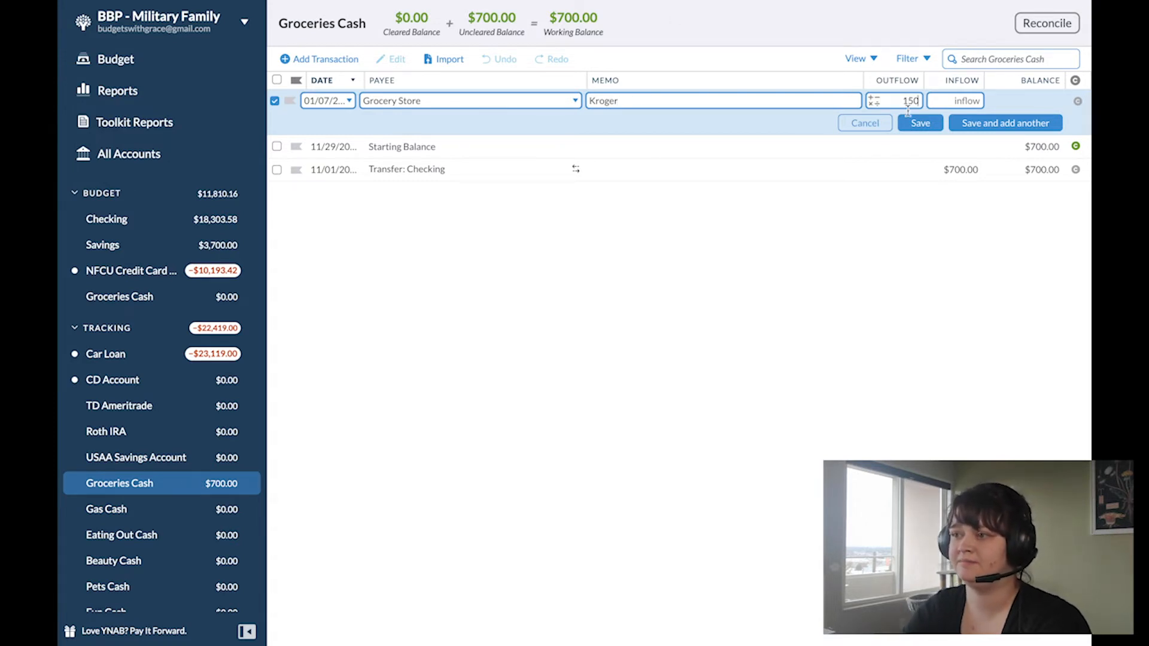
click(909, 123)
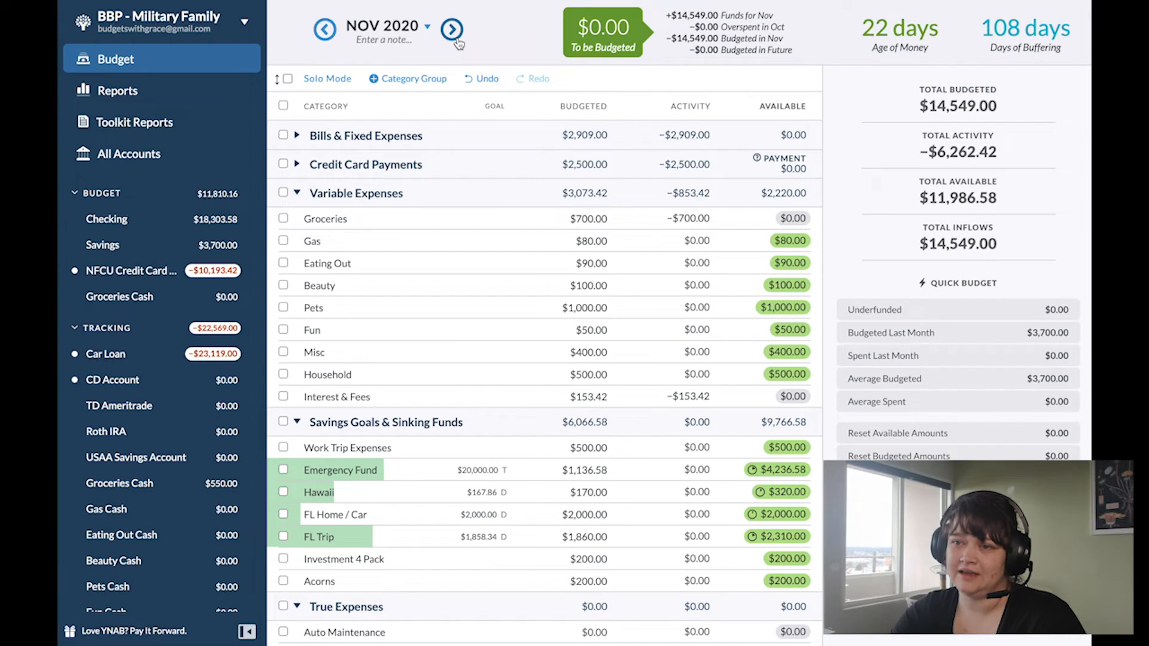
Step: In the December 2020 budget, fund all Variable Expenses categories with the amounts budgeted last month
click(453, 31)
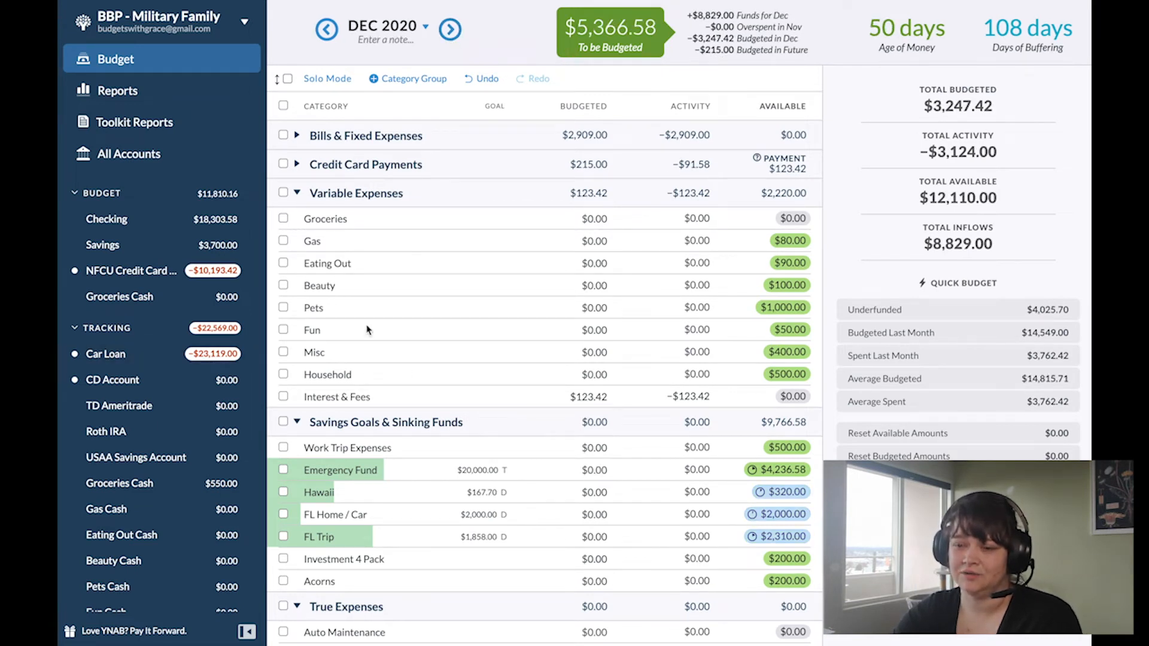
click(283, 193)
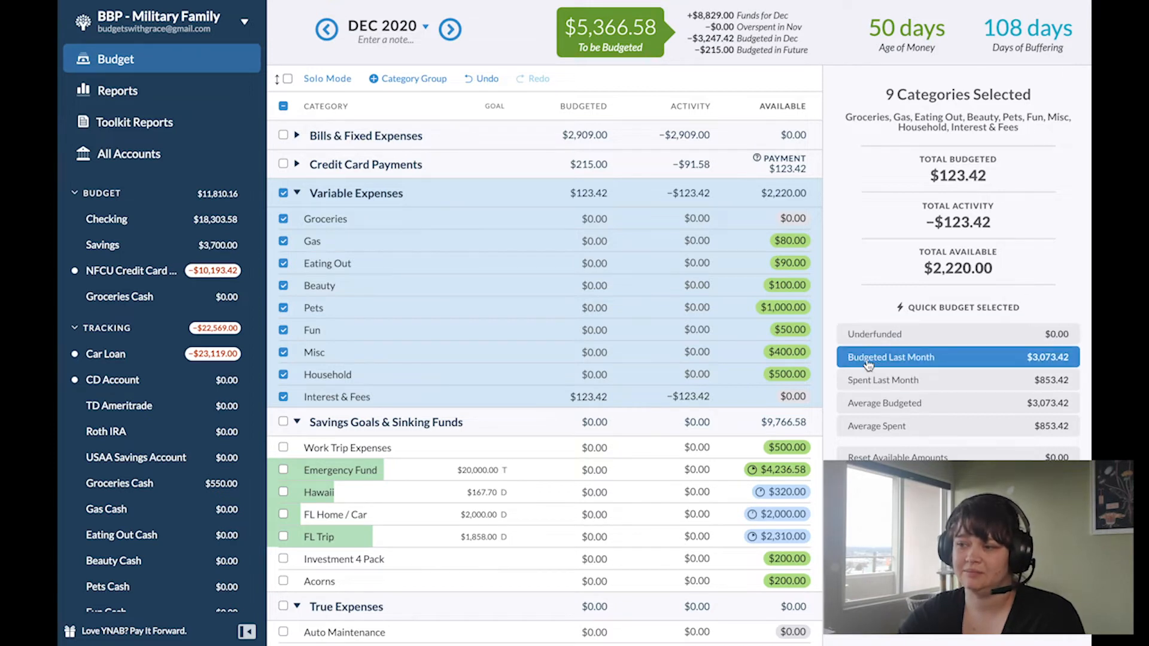
click(982, 359)
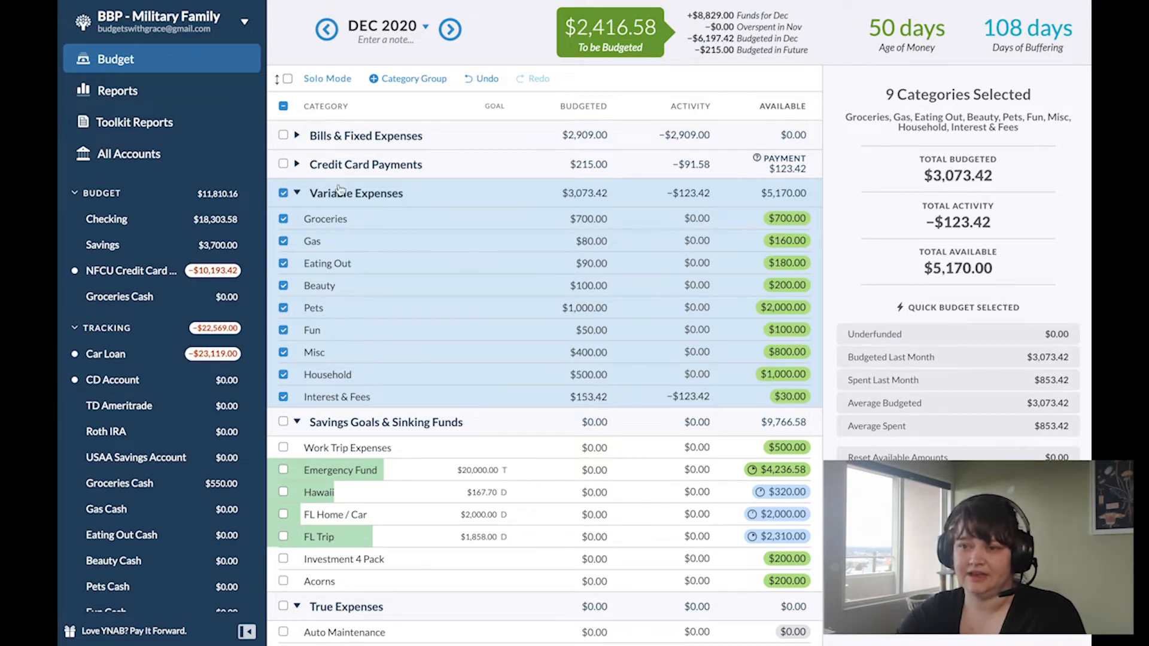
click(284, 194)
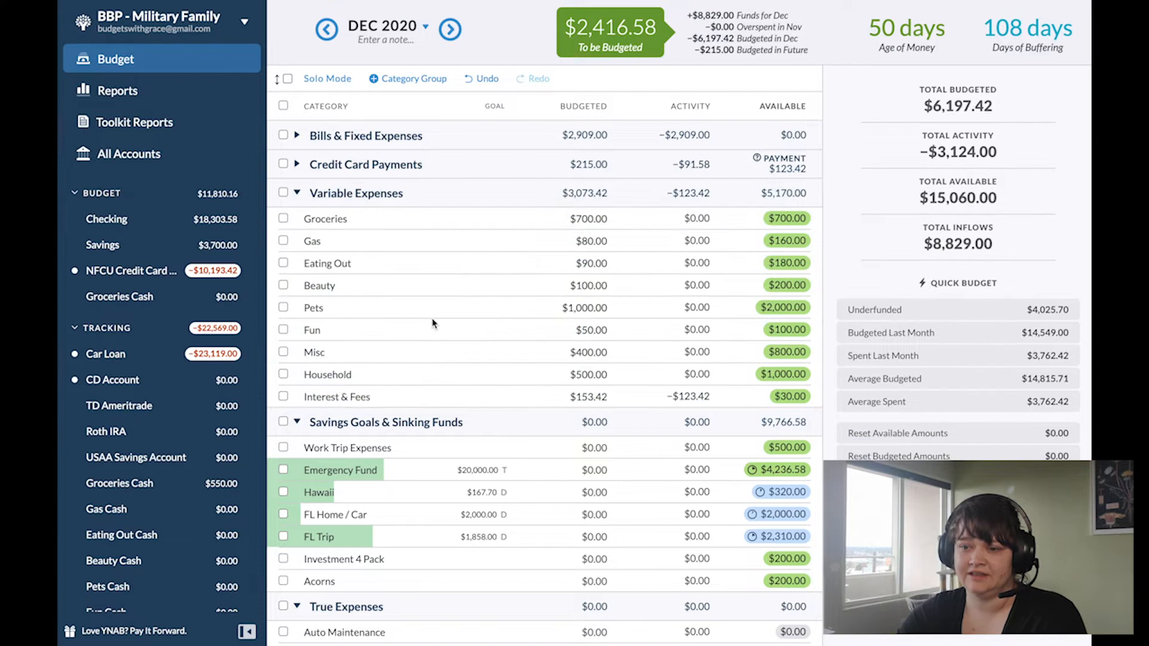
Step: Move the surplus $30.00 from Interest & Fees back to To be Budgeted
click(283, 398)
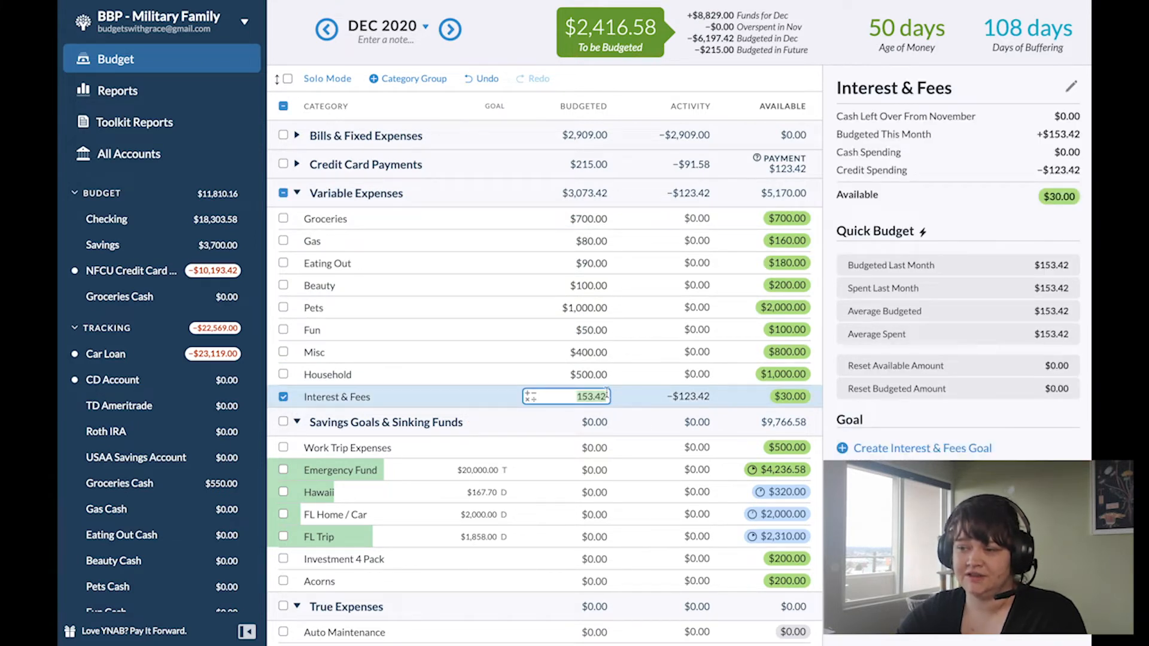
click(806, 399)
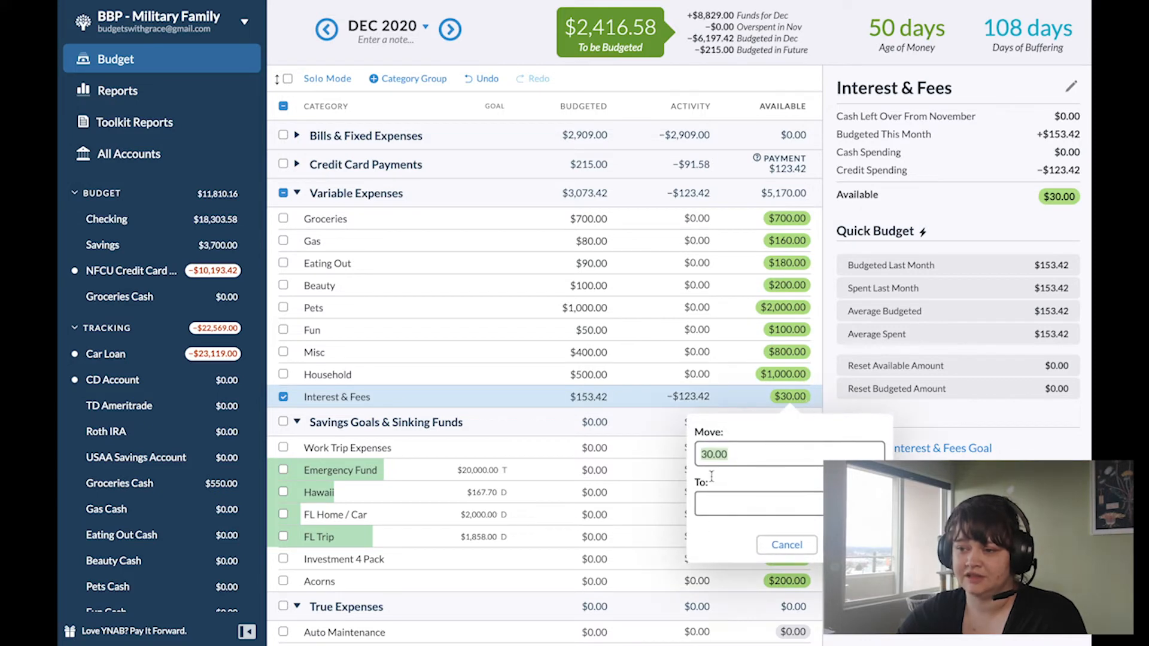
click(736, 500)
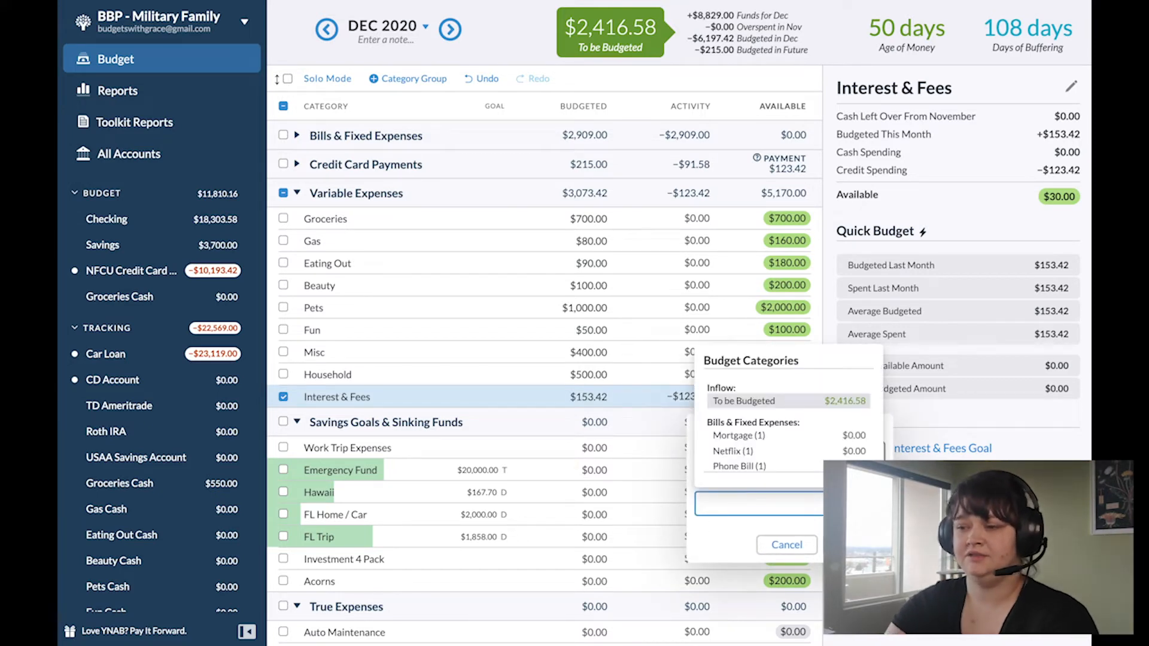
text(inf)
key(Return)
key(Return)
Step: Create and save a Monthly Savings Builder goal of $500 for Work Trip Expenses
scroll(547, 359, down, 1)
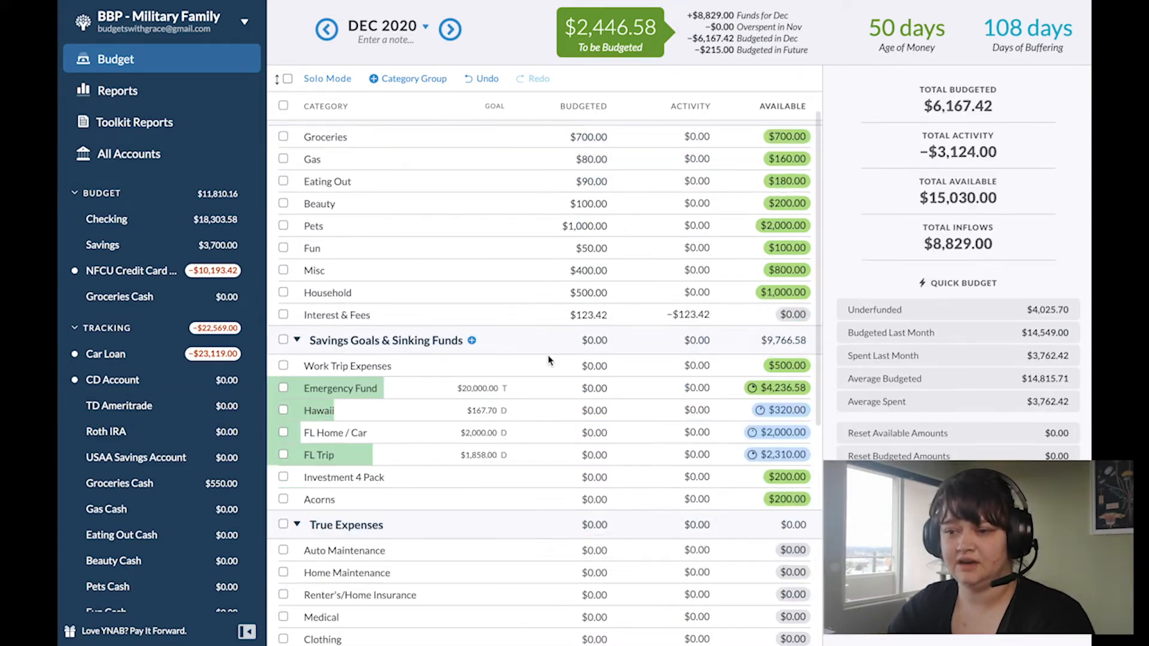
click(566, 366)
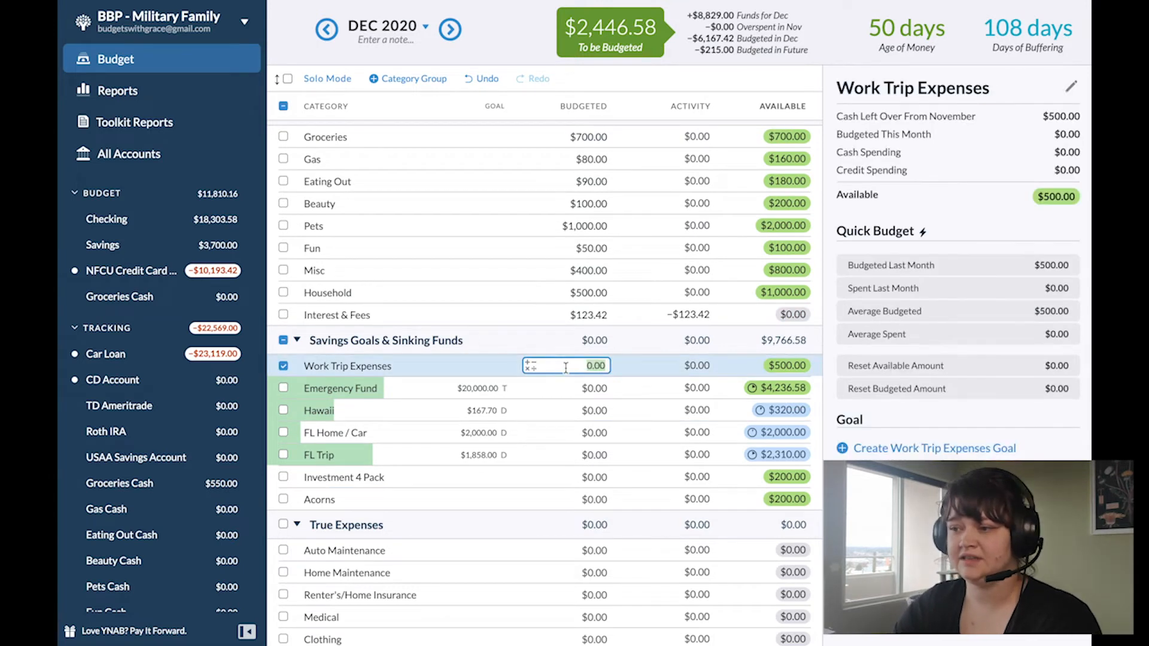
click(945, 450)
text(500)
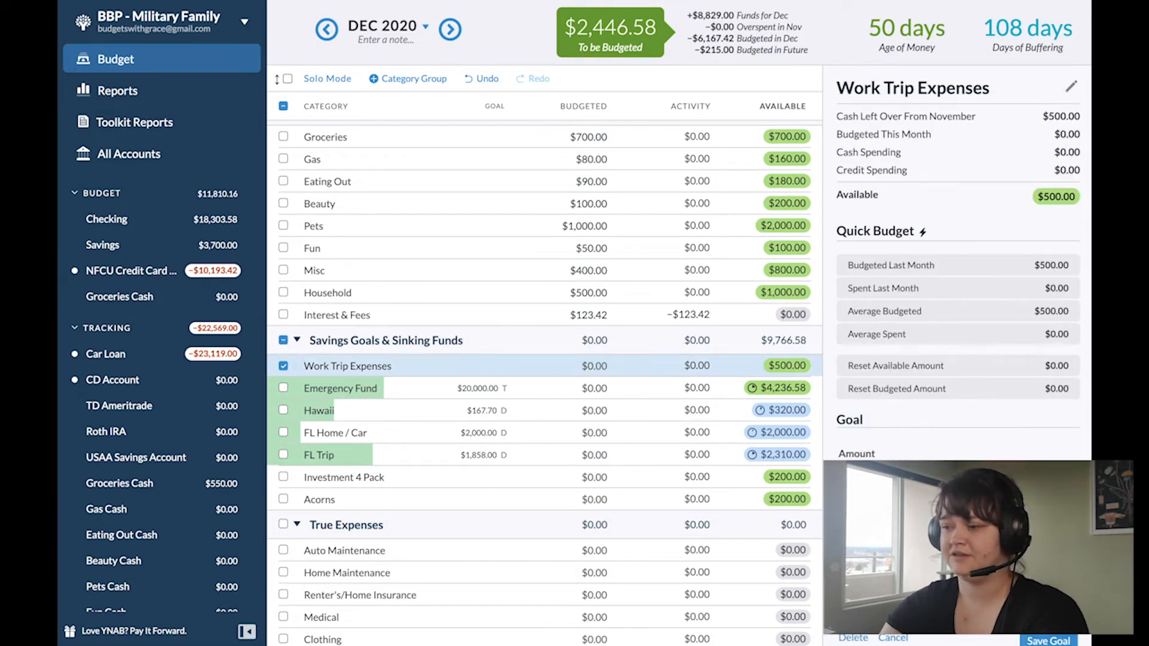
scroll(957, 359, down, 2)
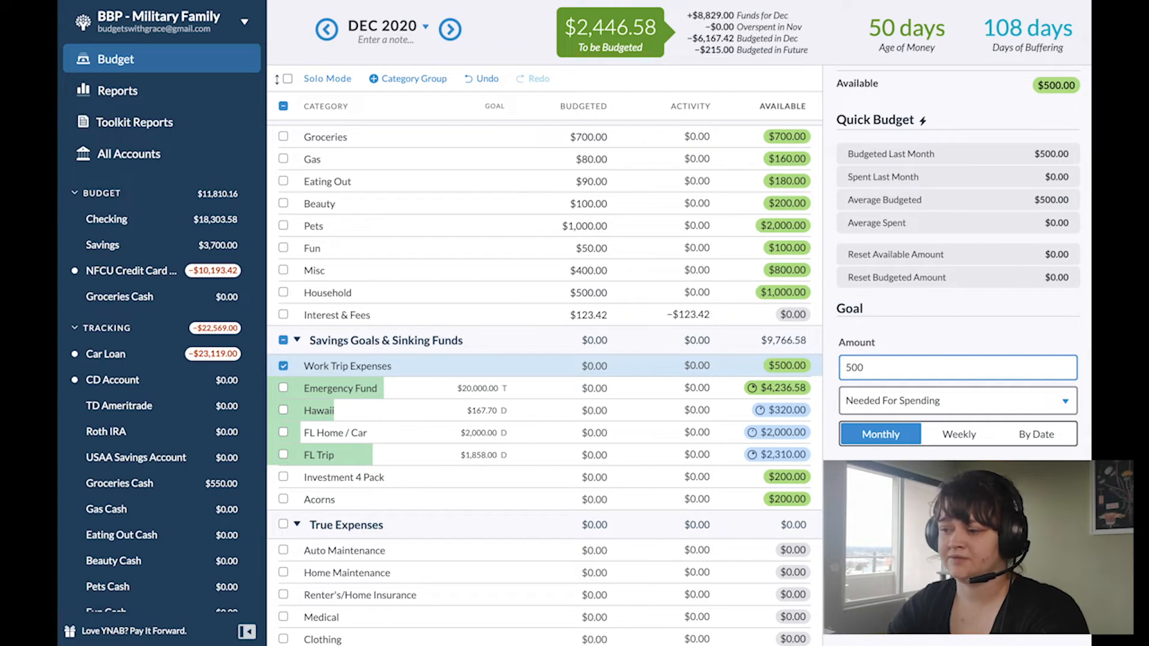
click(877, 403)
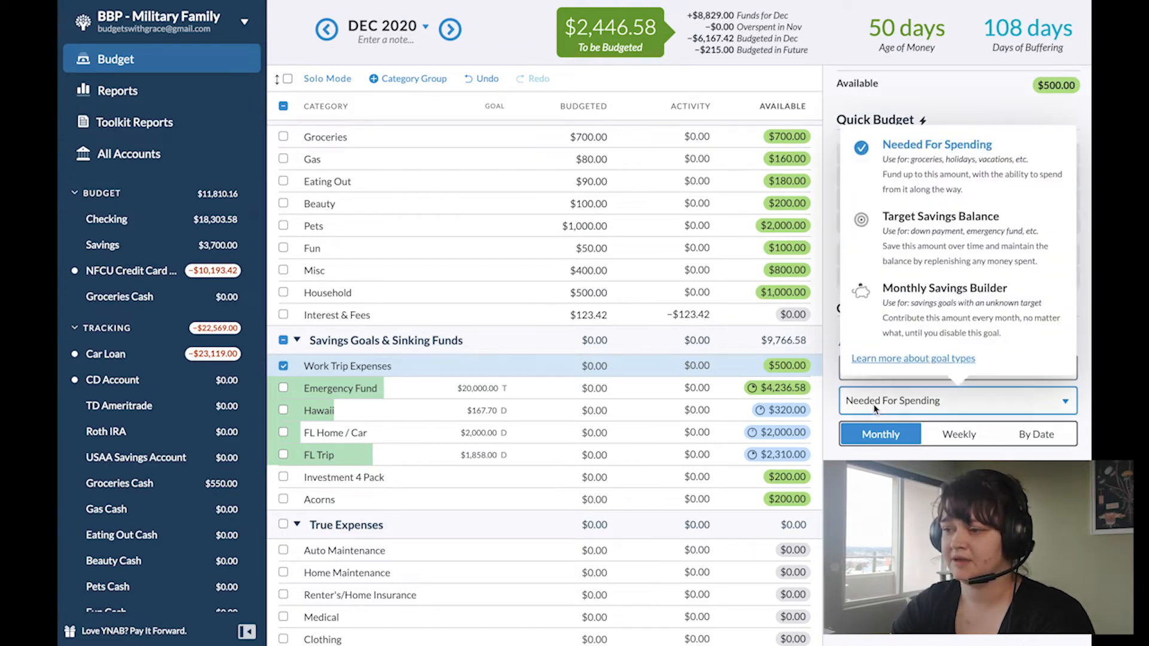
click(932, 289)
click(1041, 472)
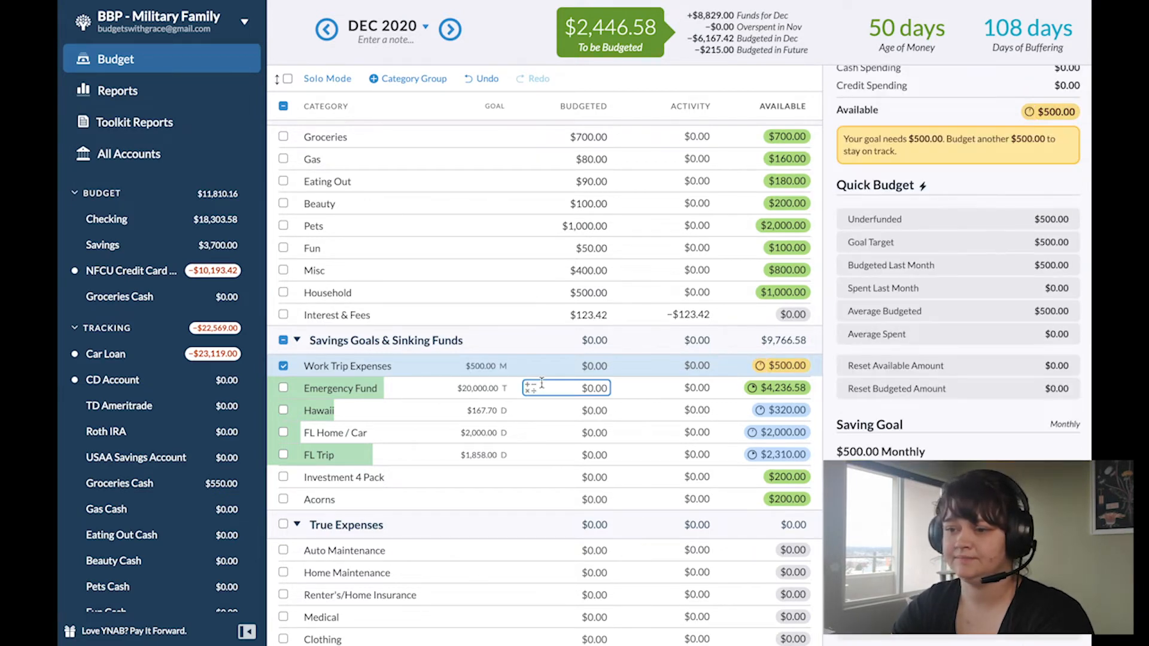
Step: Budget $500 for Work Trip Expenses and $170 for Hawaii in December
click(556, 366)
text(500)
key(Return)
key(Return)
text(170)
key(Return)
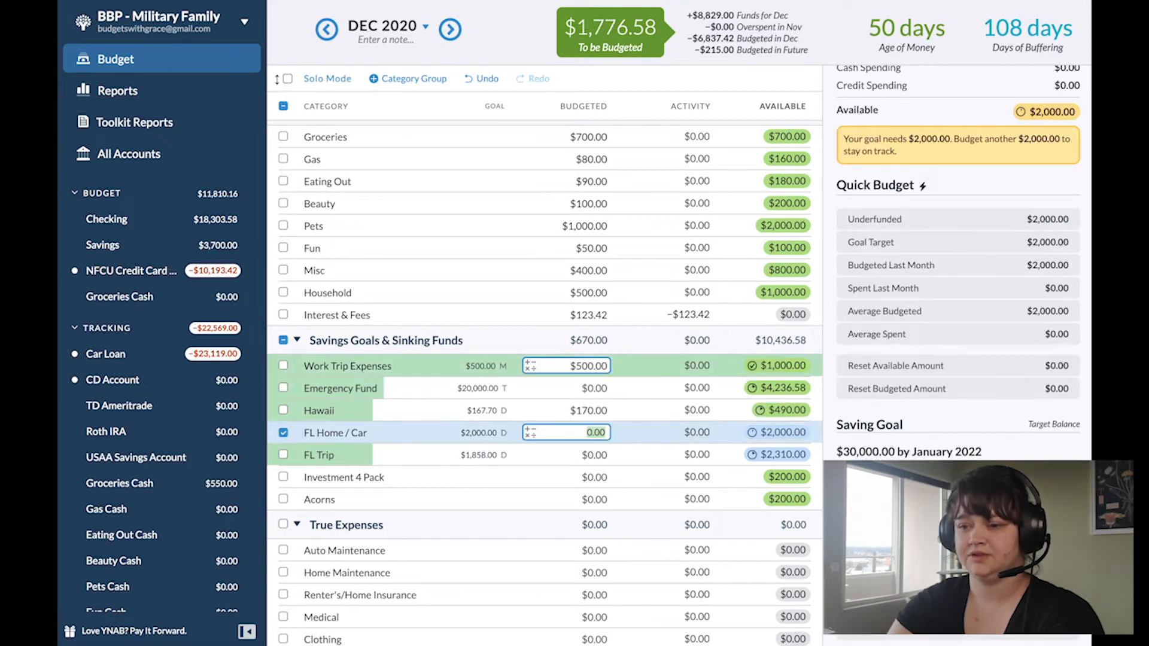
key(Escape)
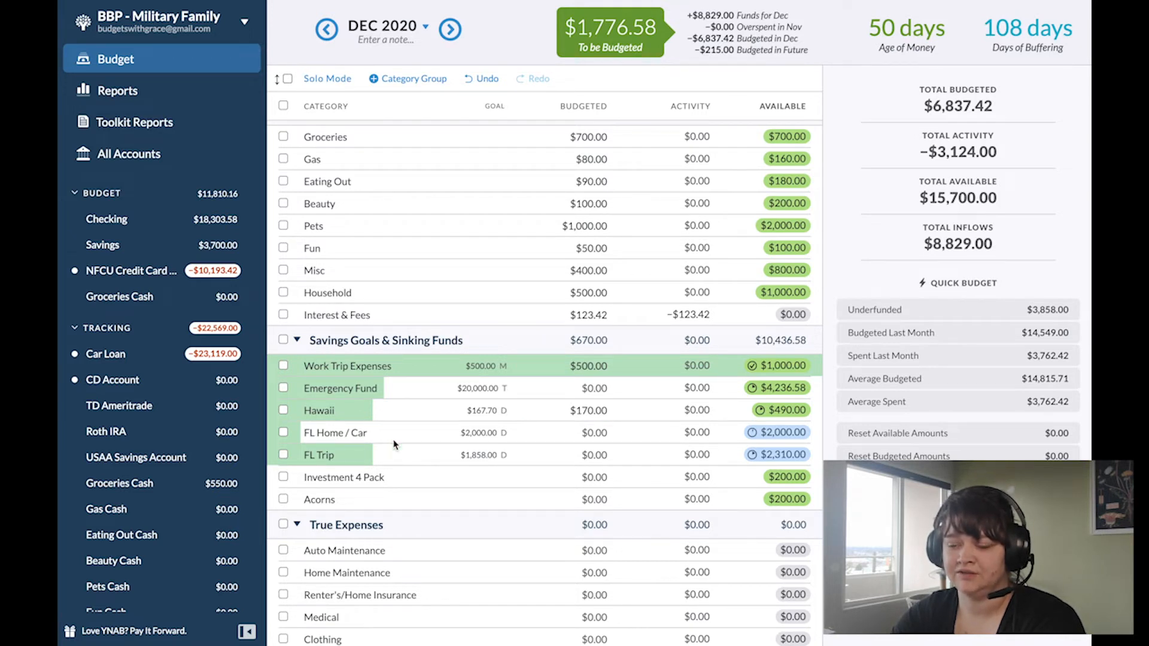
Step: Move $1,700 from December's To be Budgeted to the NFCU Credit Card payment category
scroll(546, 469, up, 2)
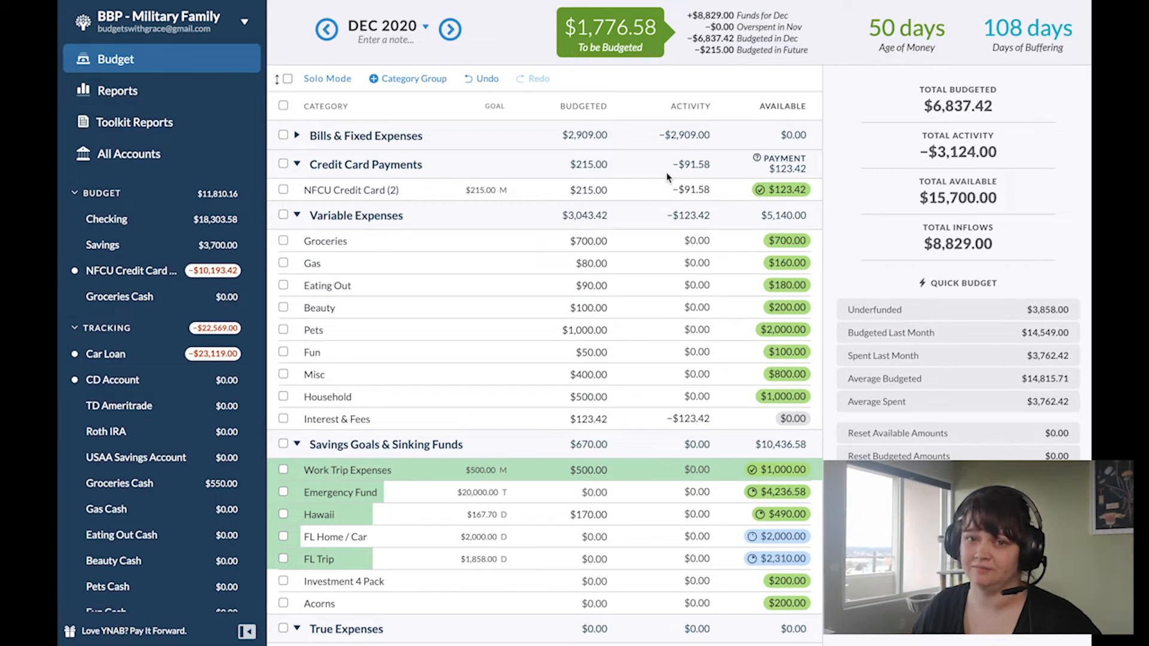
click(618, 34)
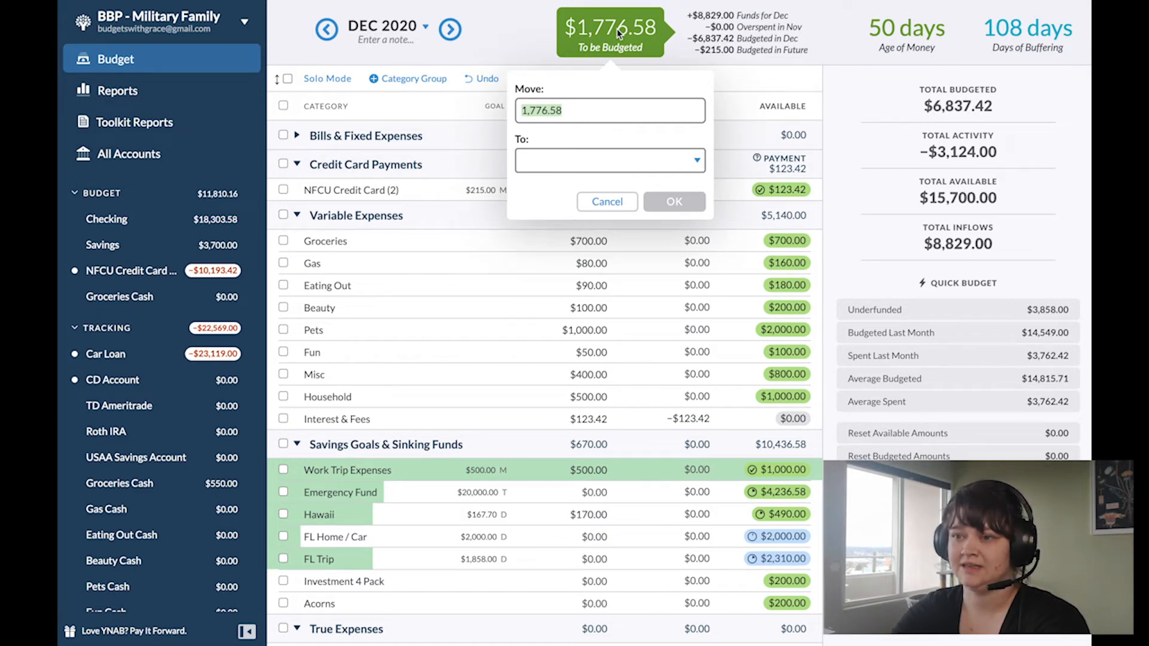
text(1700)
key(Tab)
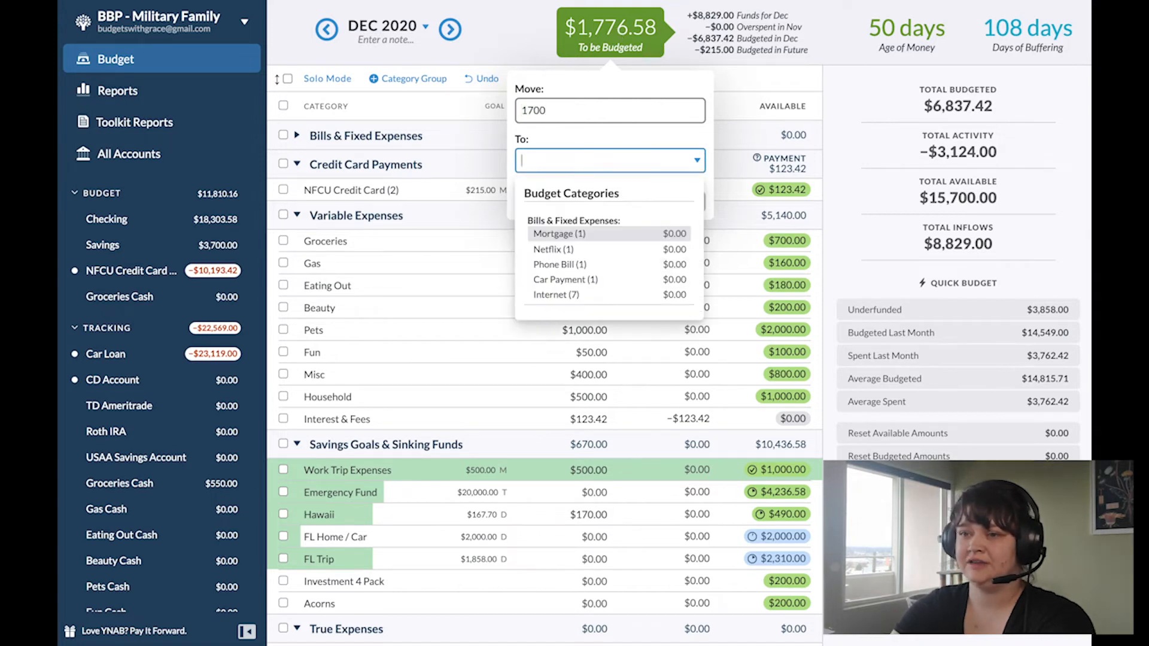
text(fc)
key(BackSpace)
text(o)
key(BackSpace)
key(BackSpace)
text(nfc)
key(Return)
key(Return)
Step: Move the remaining $76.58 from To be Budgeted to Emergency Fund, and open the NFCU Credit Card account
click(629, 43)
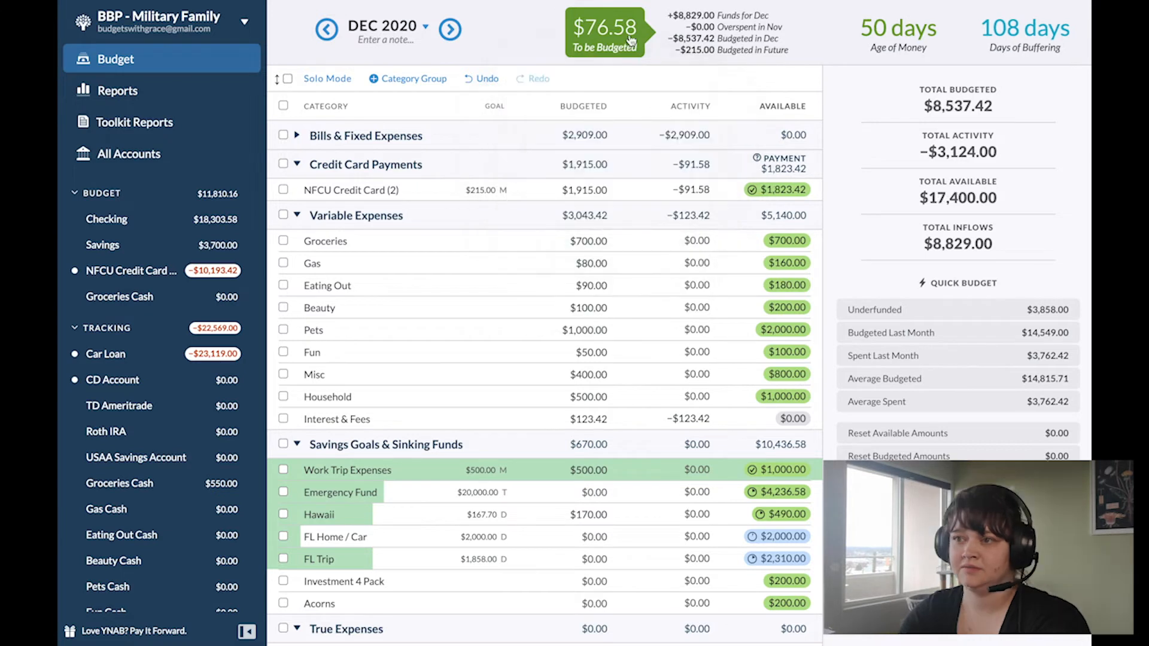
key(Tab)
text(emer)
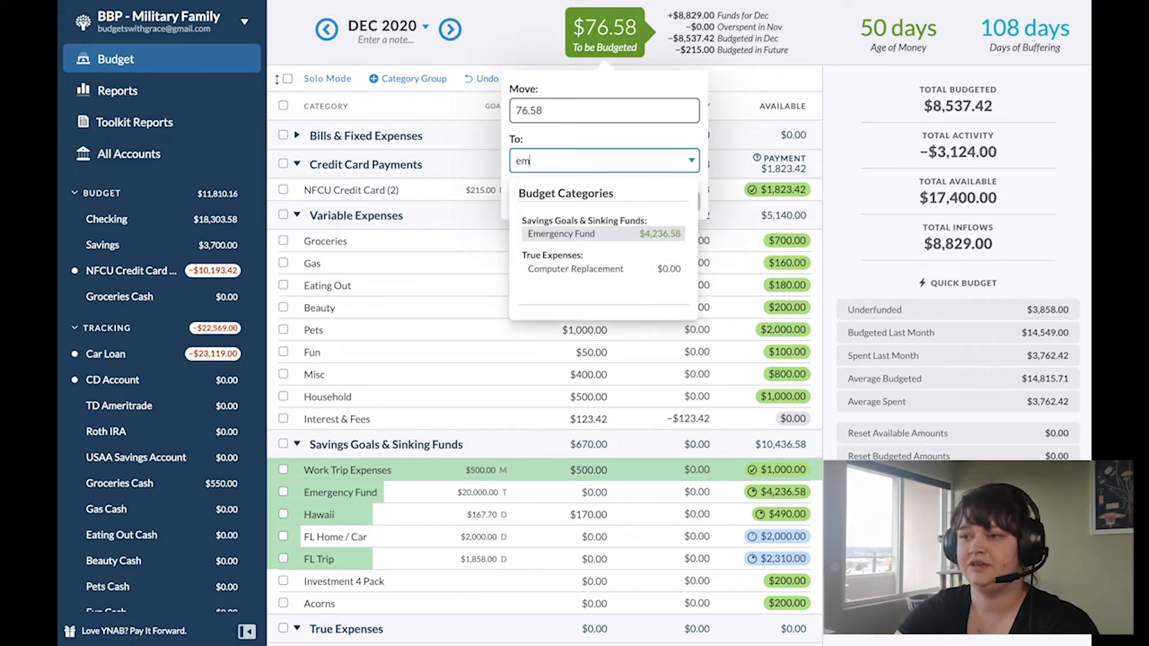
key(Return)
key(Return)
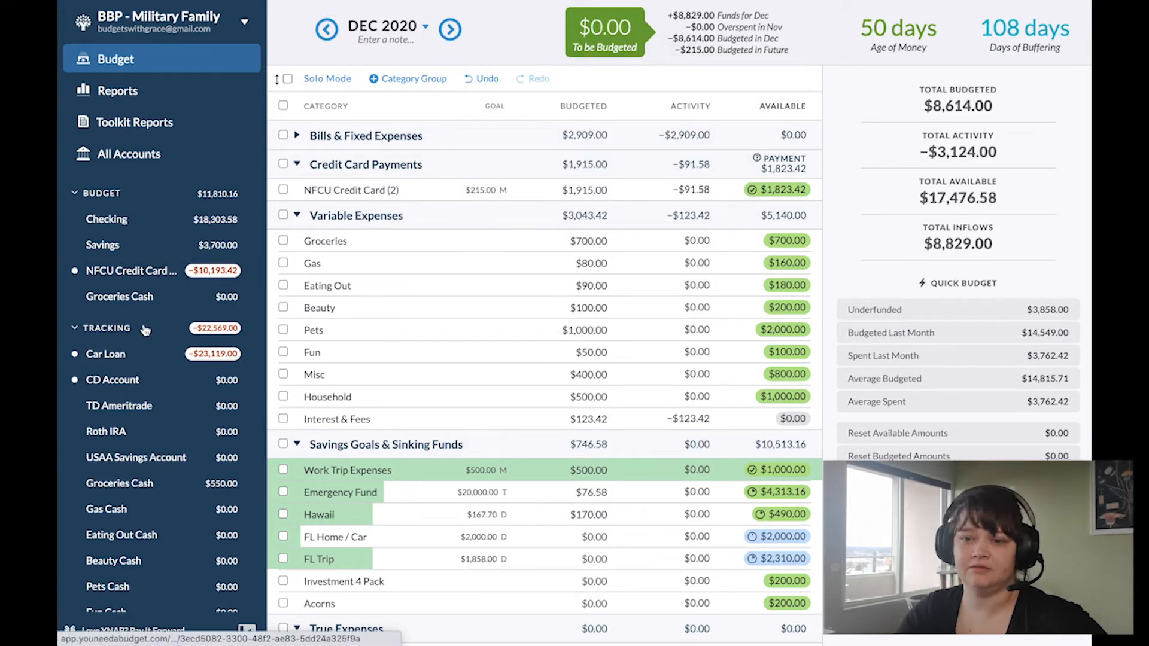
click(128, 273)
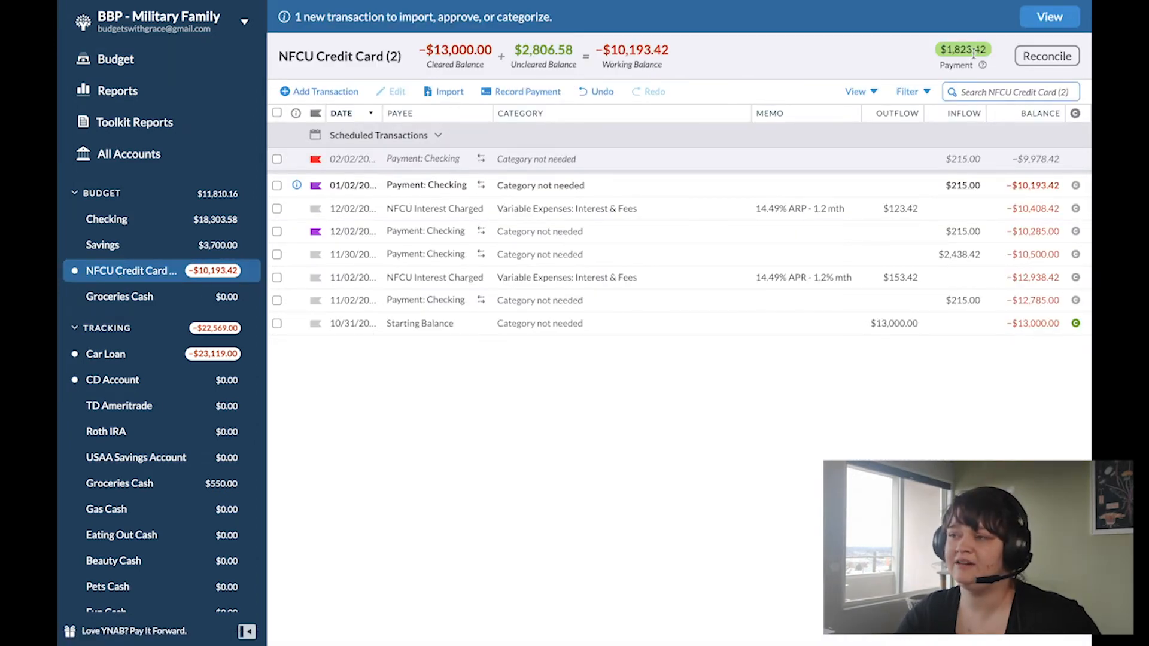
click(319, 90)
click(292, 173)
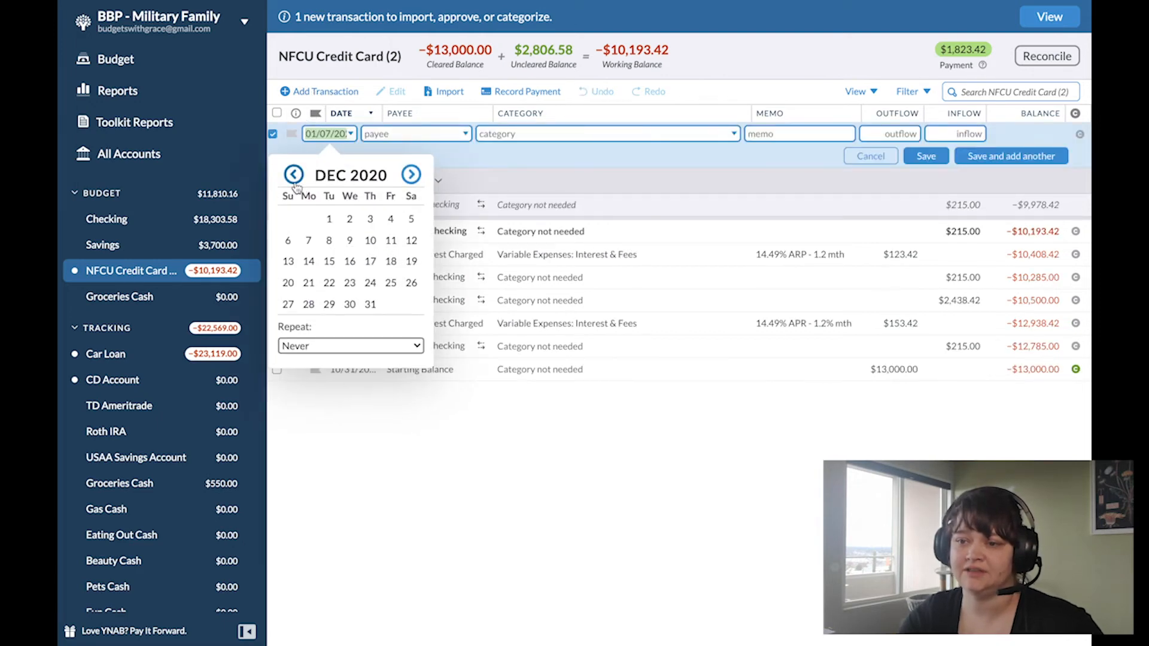
click(351, 303)
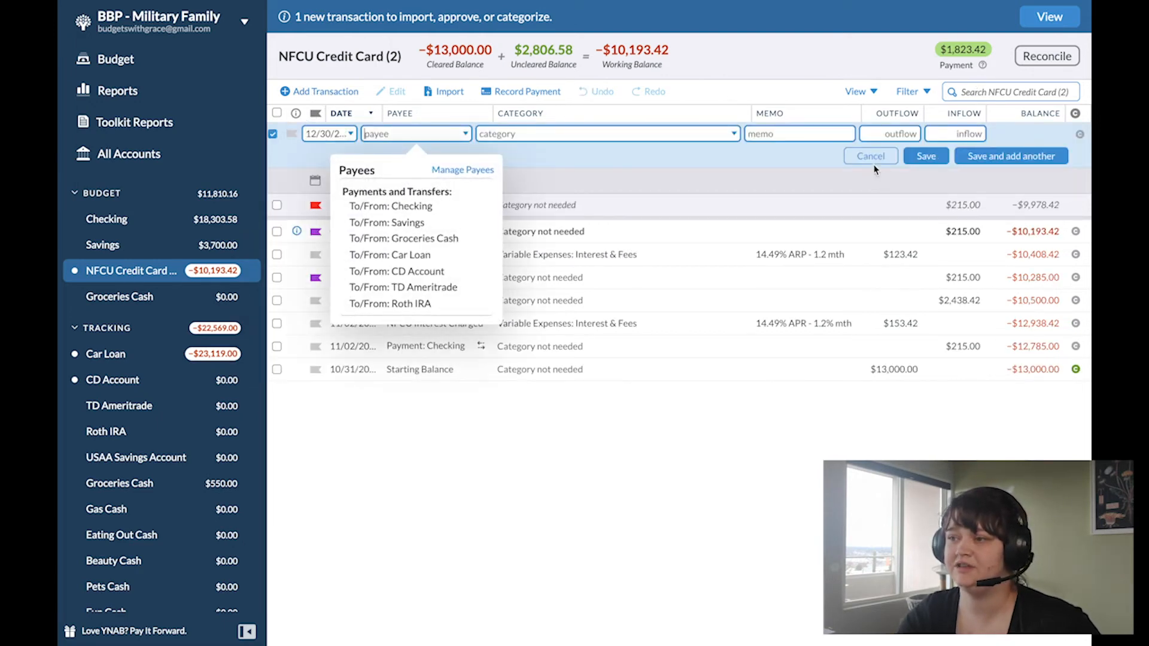
click(871, 156)
Step: Record a $1,823.42 card payment from Checking dated 12/30/2020, and approve the pending 01/02/2021 payment
click(508, 90)
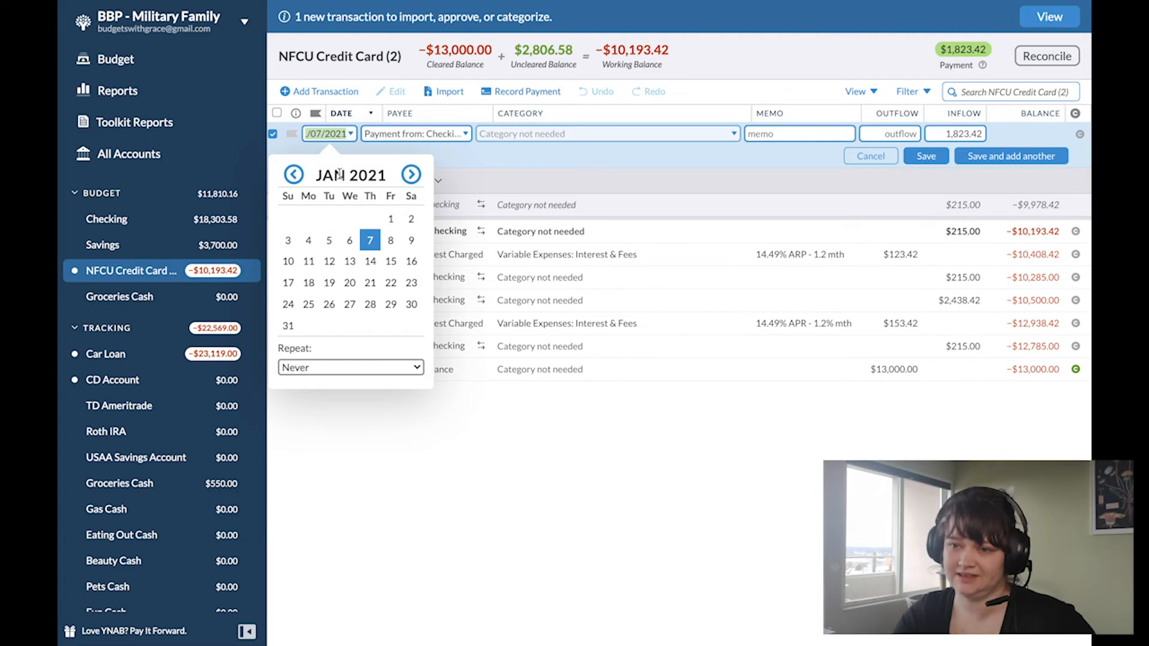
click(293, 174)
click(350, 304)
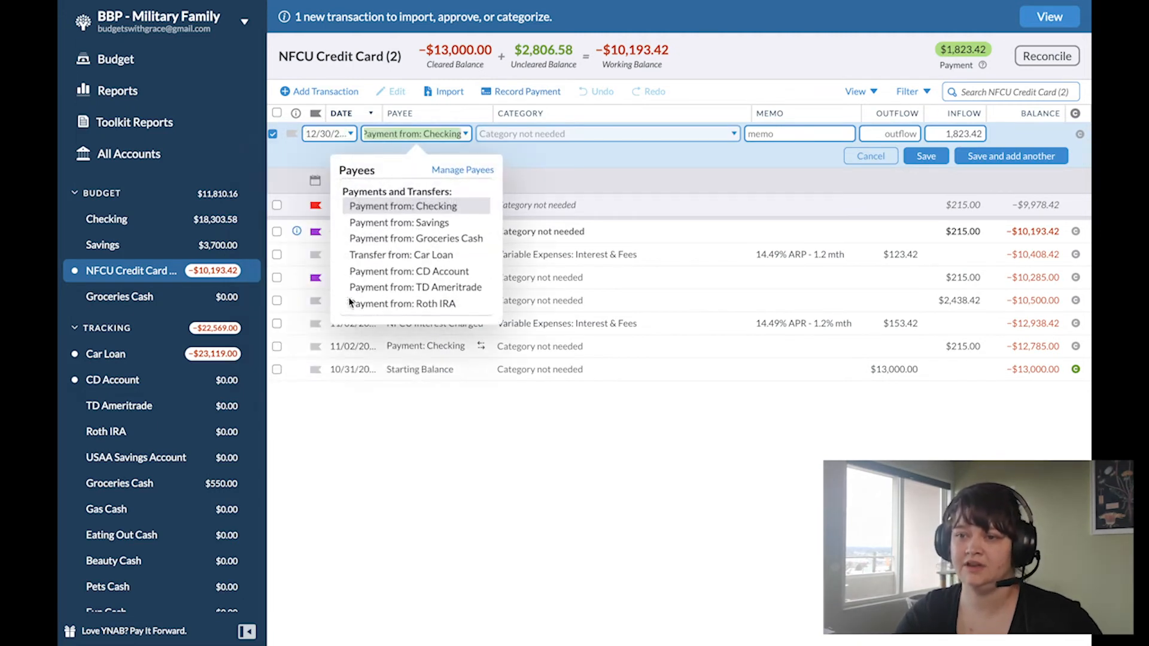
click(926, 156)
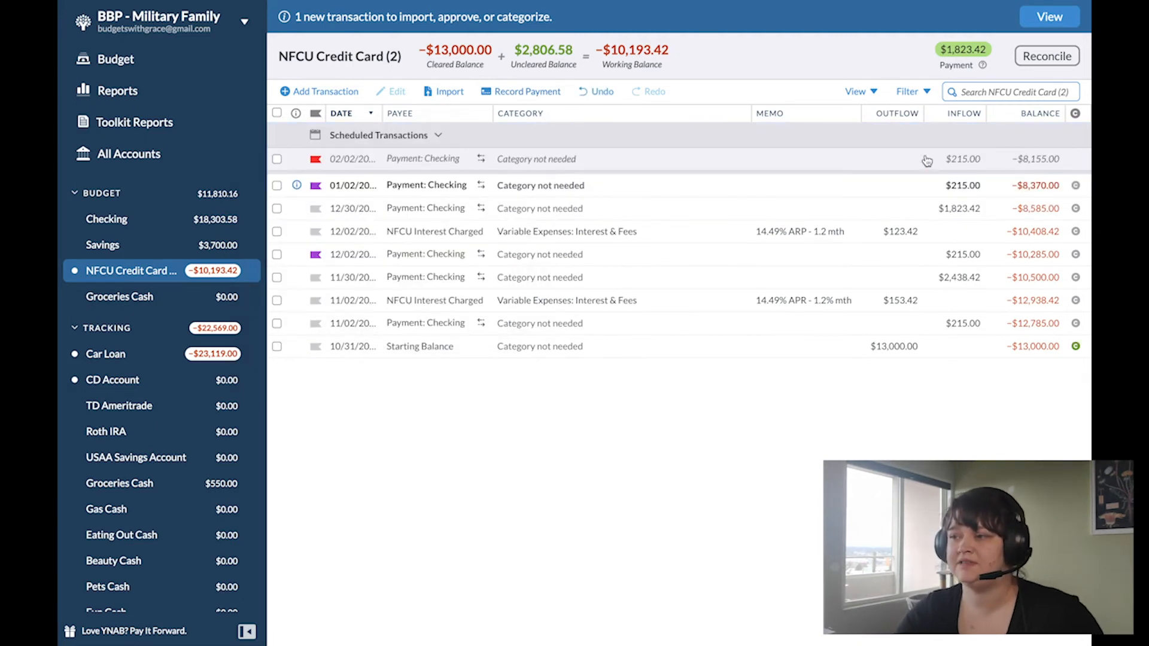
click(296, 185)
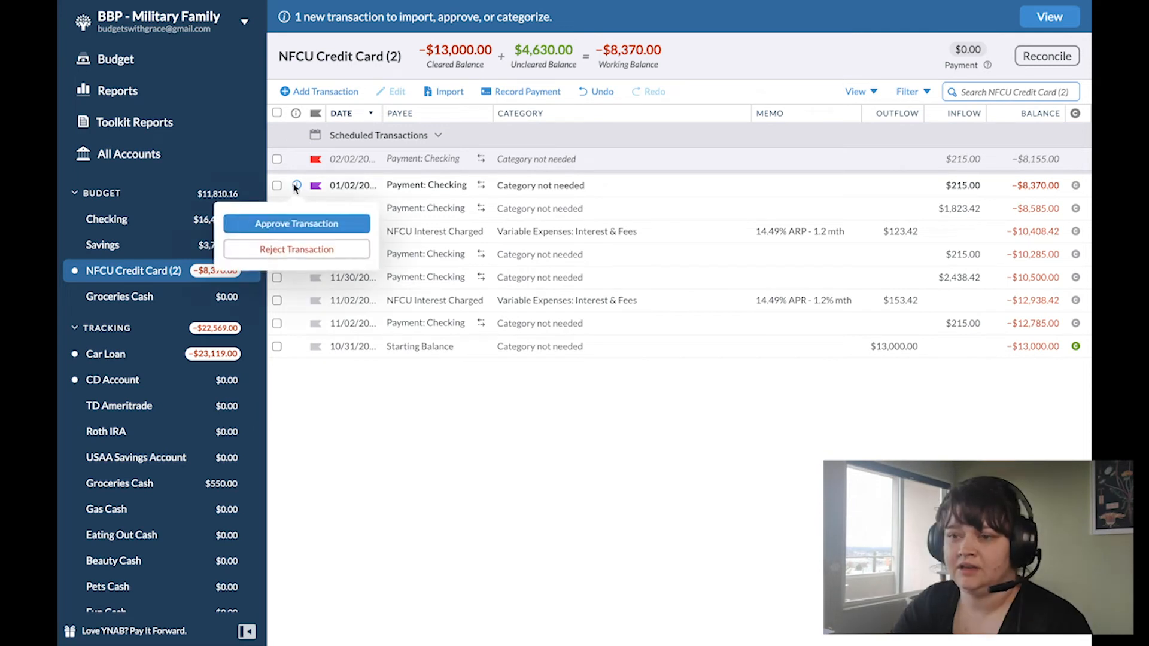
click(293, 221)
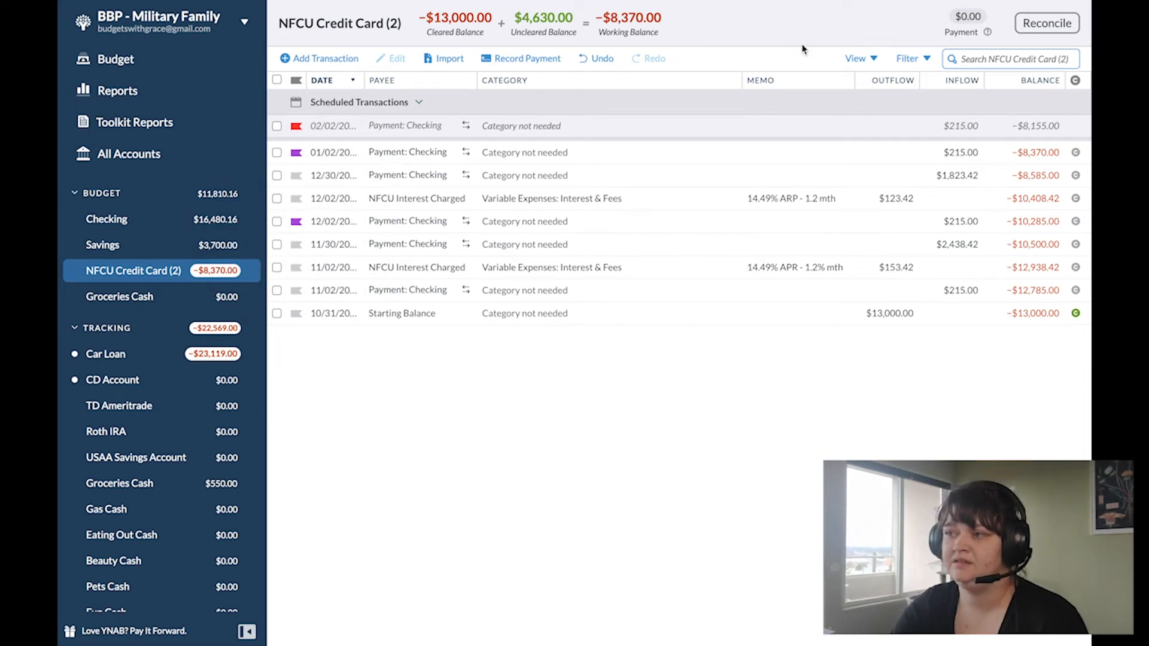
Step: Add a 01/02/2021 transaction with payee NFCU Interest Charged, category Interest & Fees and memo "14.49% APR - 1.2% mth"
click(323, 58)
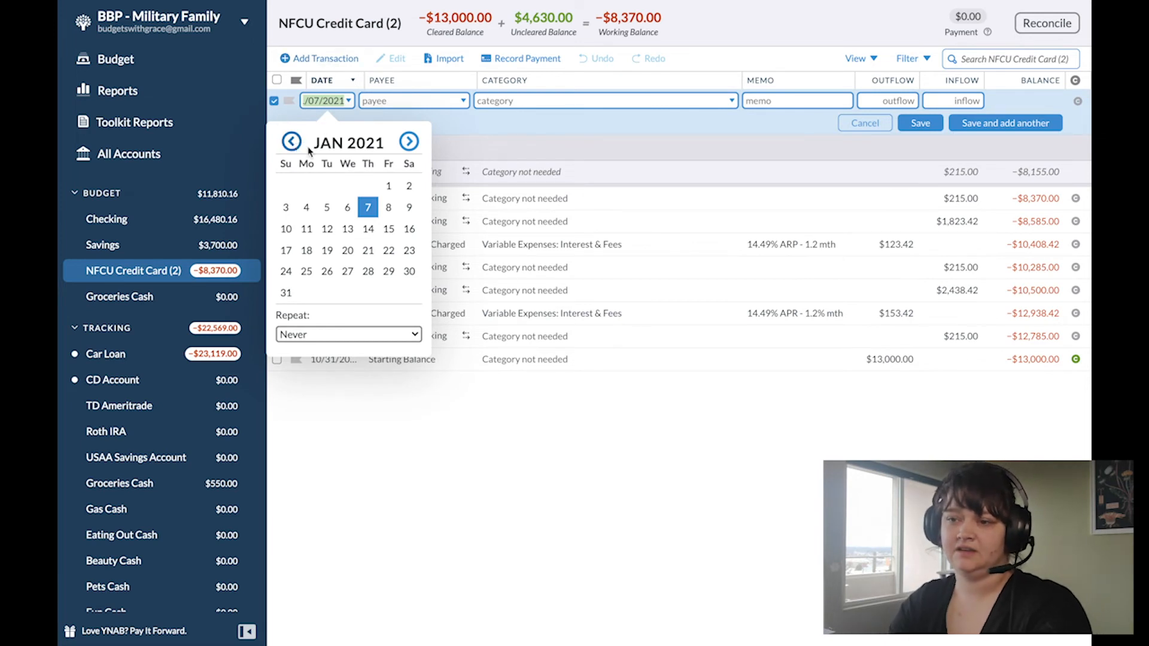
click(412, 195)
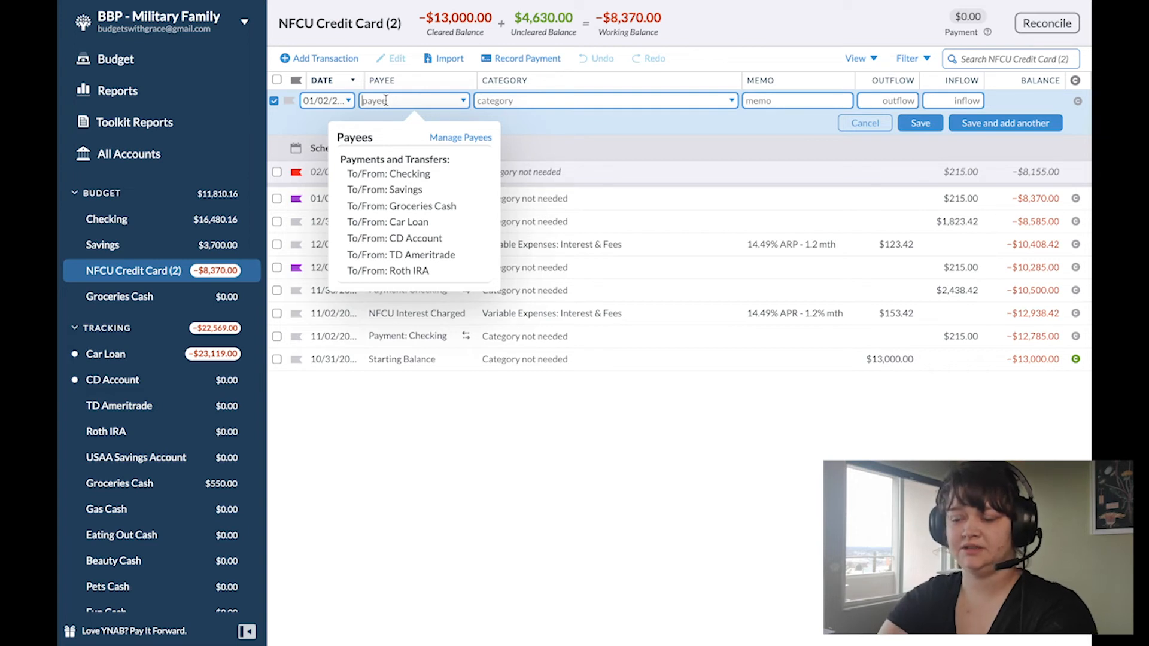
text(NFCU Interest Charged)
key(Tab)
key(Tab)
text(14.49% x)
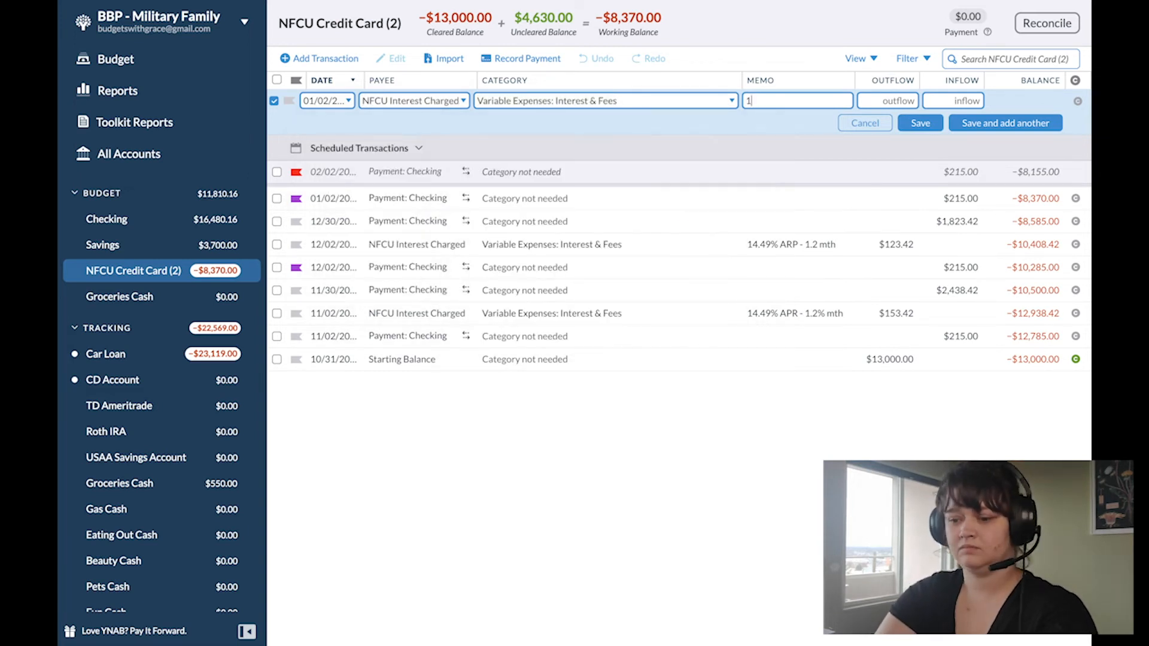
key(BackSpace)
text(APR -)
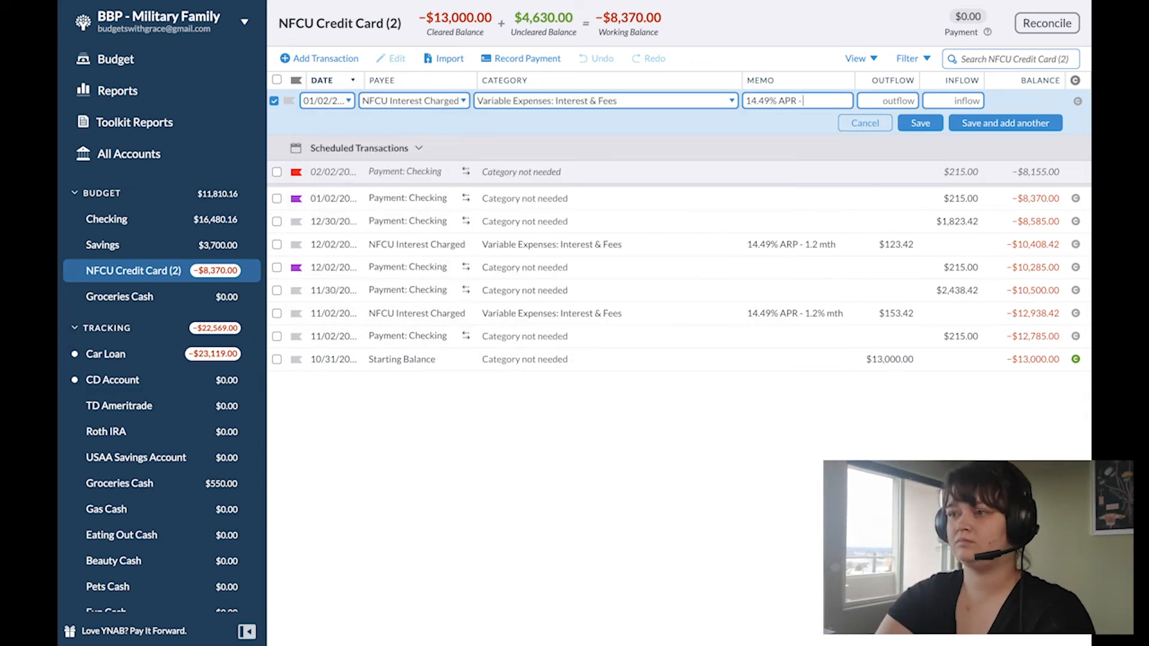
text( 1.2% mth)
key(Tab)
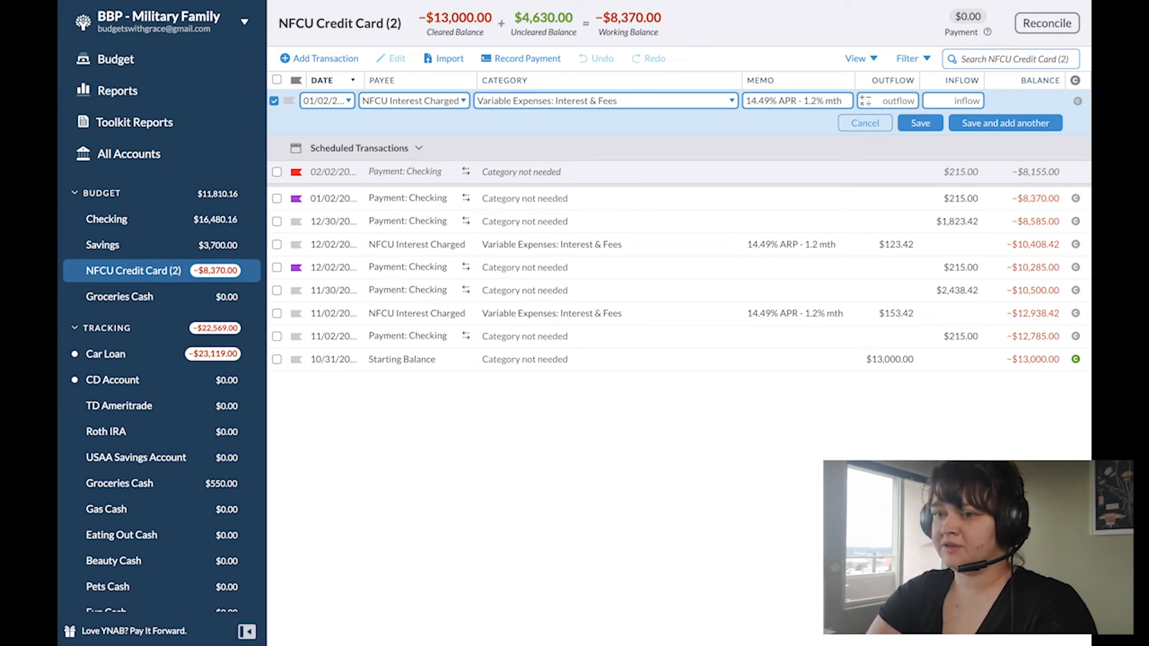
Step: Calculate the interest outflow as 8370 x .012 and save the transaction
text(8370)
text(x.012)
key(Tab)
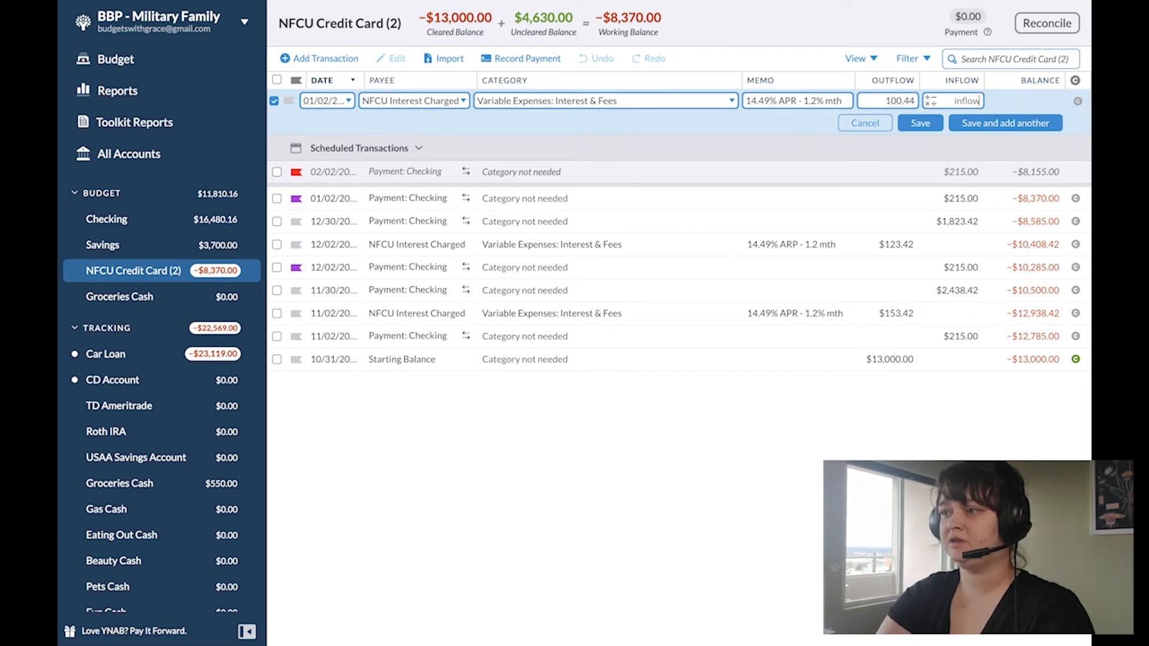
click(919, 124)
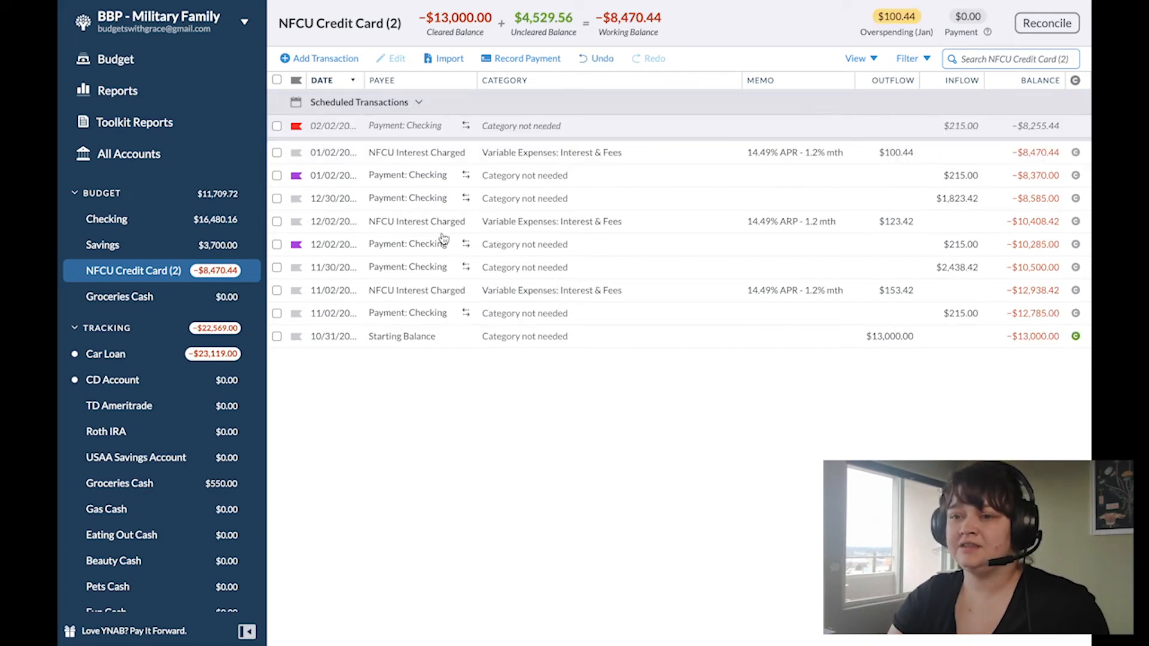
Step: In the January 2021 budget, cover the Interest & Fees overspending from To be Budgeted
click(114, 67)
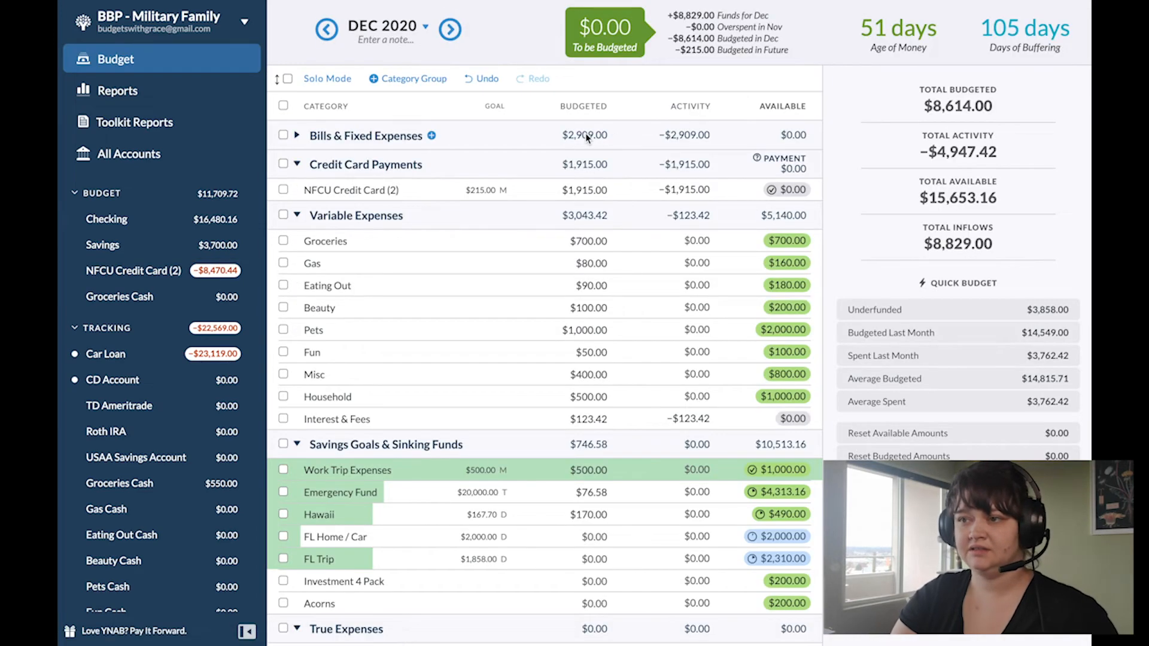
click(450, 28)
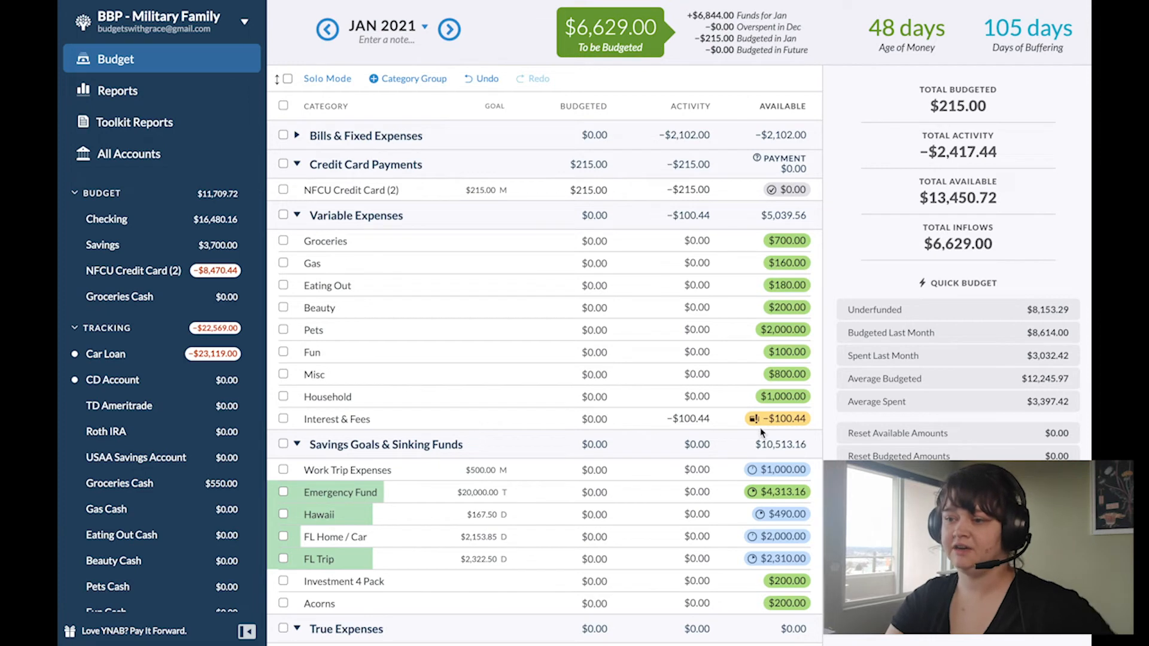
click(794, 420)
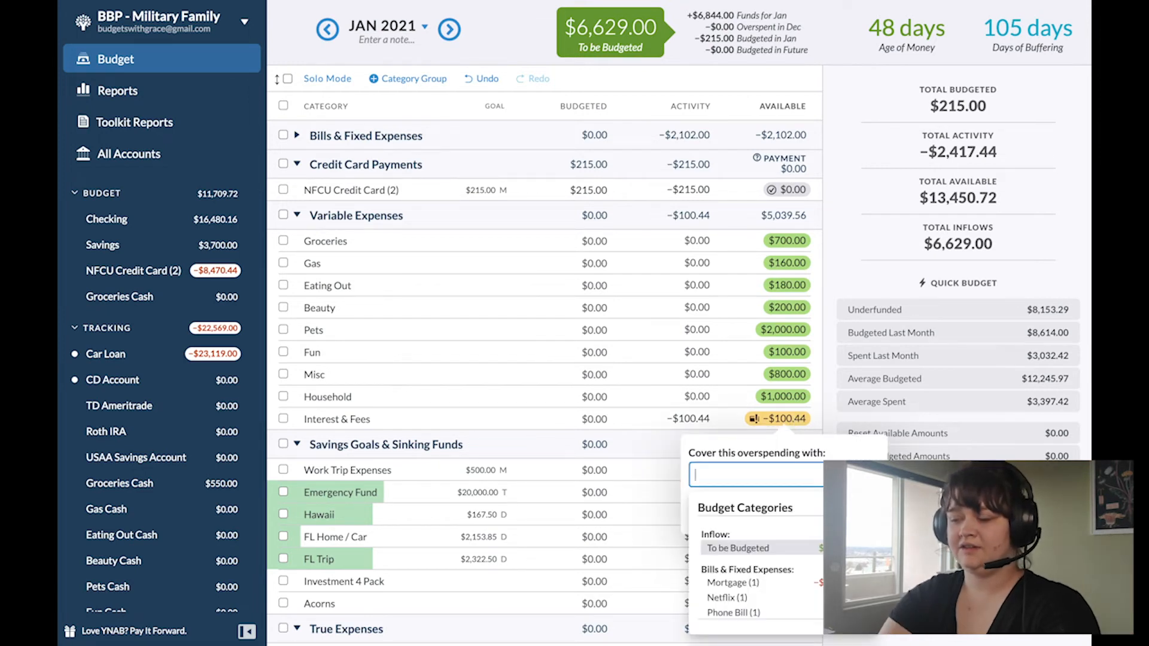
text(inf)
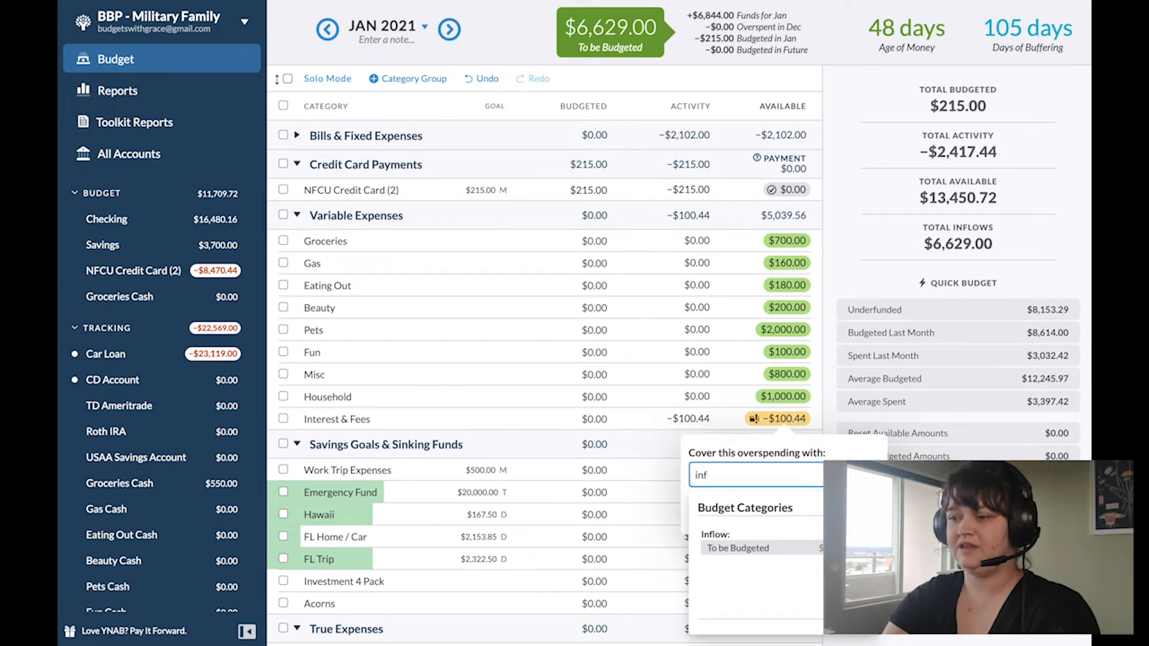
key(Return)
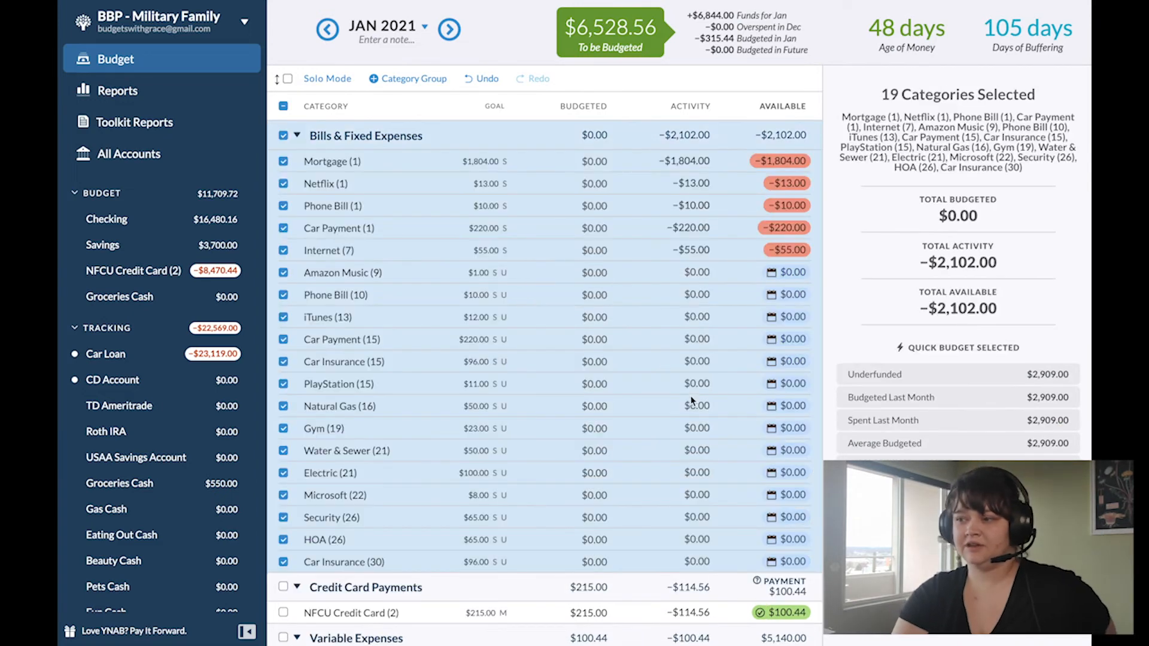
Step: Fund the underfunded amounts of all Bills & Fixed Expenses categories in January, then collapse and deselect the group
click(958, 374)
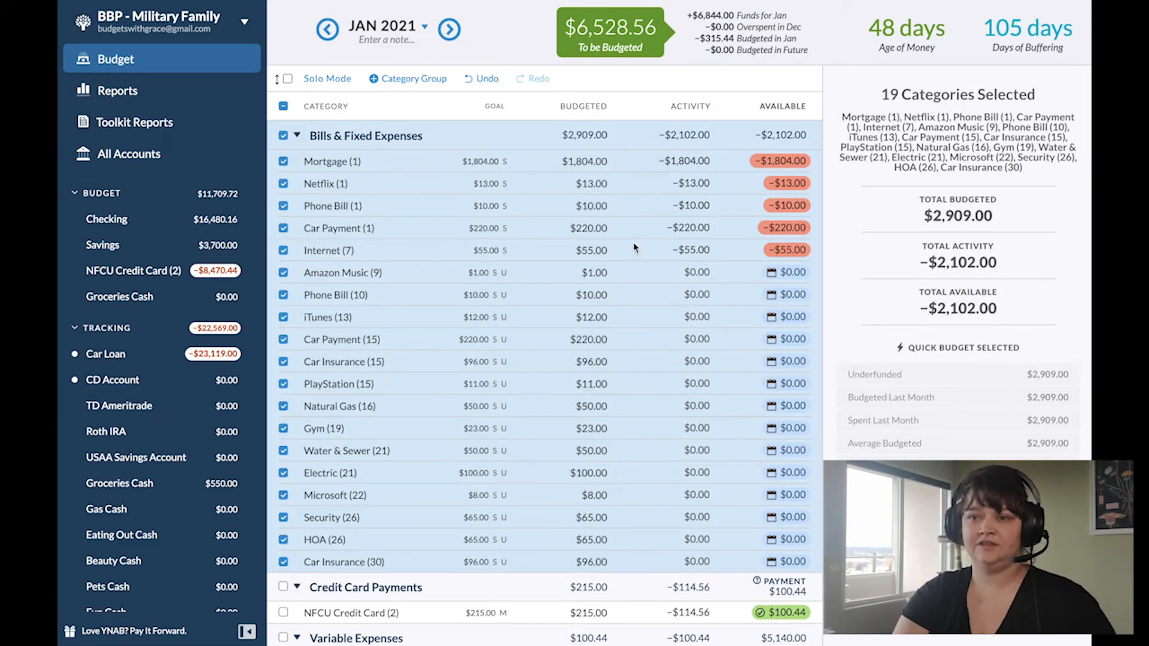
click(296, 135)
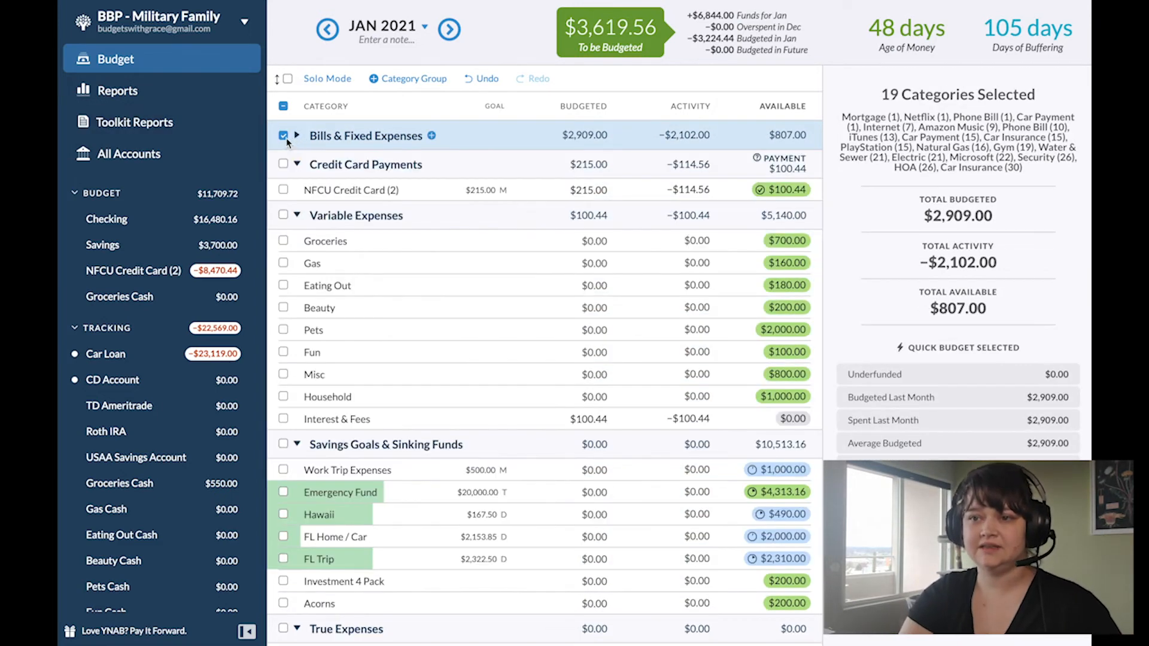
click(284, 136)
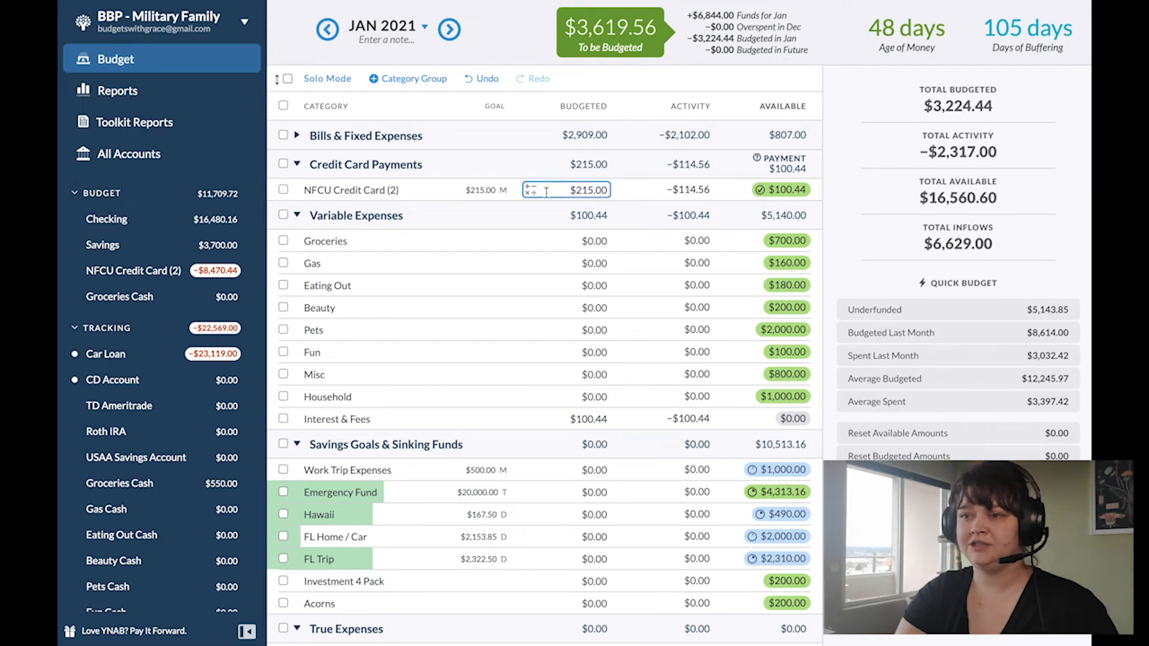
Step: Fund all January Variable Expenses categories except Interest & Fees with the amounts budgeted last month
click(297, 165)
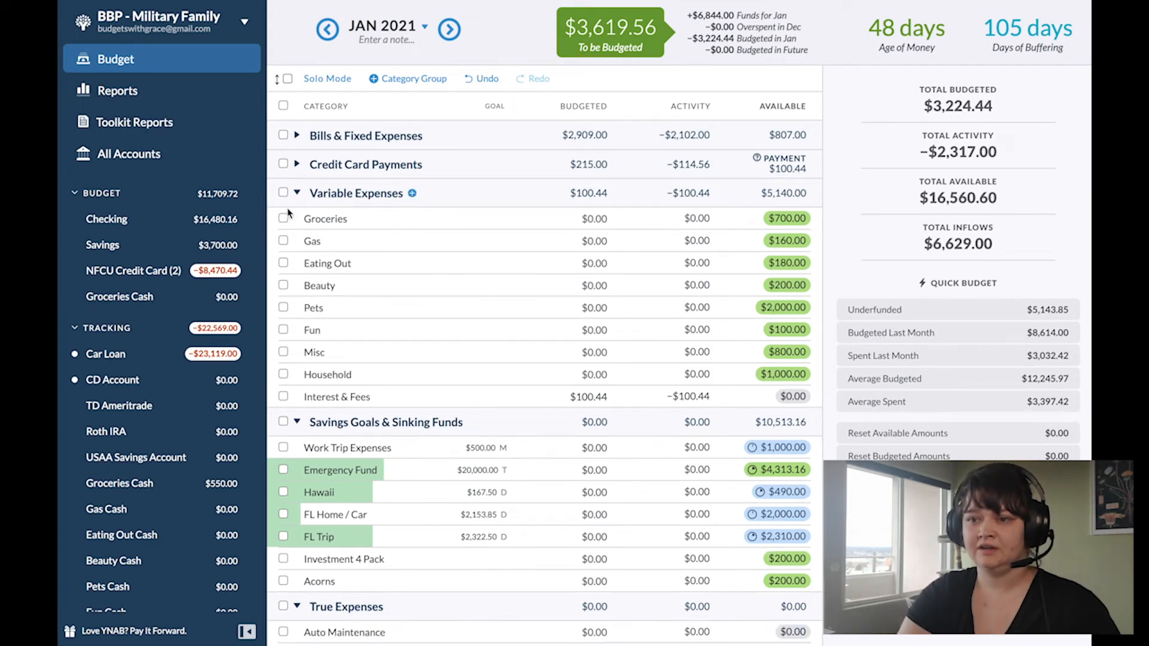
click(283, 194)
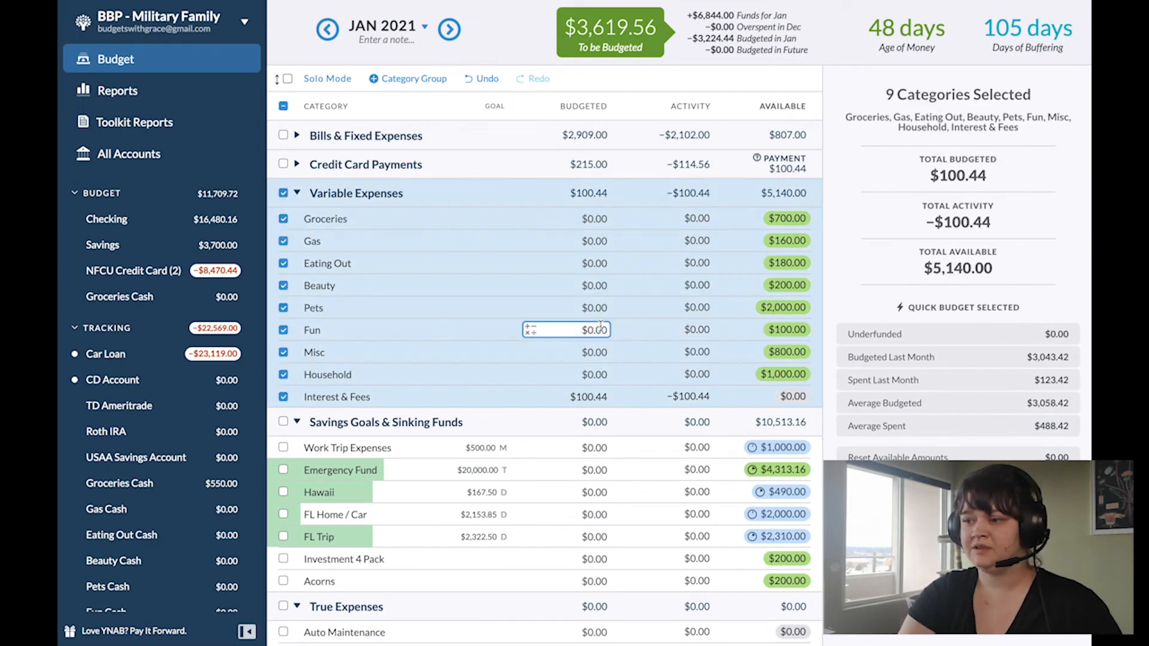
click(283, 398)
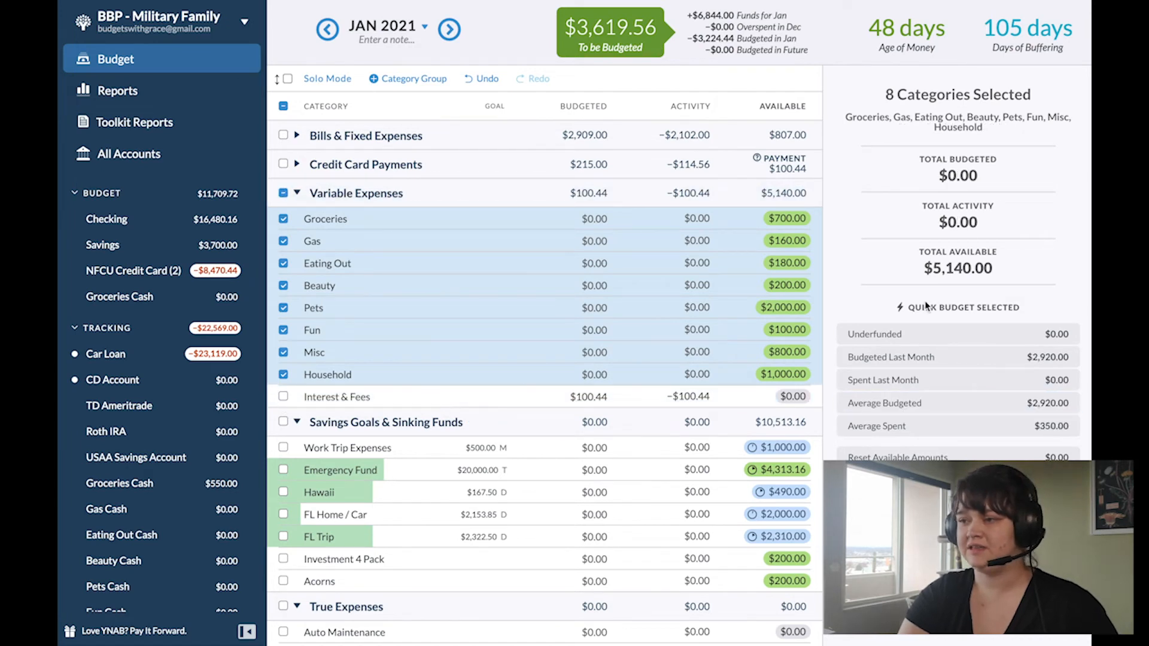
click(901, 357)
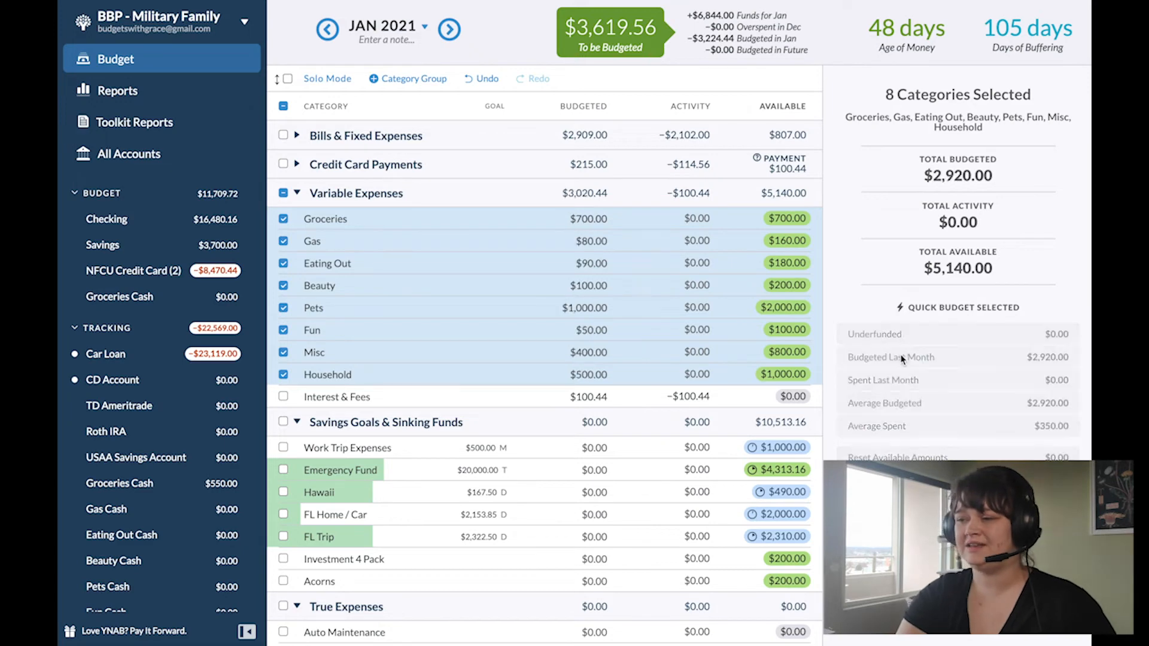
click(283, 192)
Step: In January's Savings Goals & Sinking Funds, budget $500 to Work Trip Expenses and $170 to Hawaii
scroll(287, 200, down, 1)
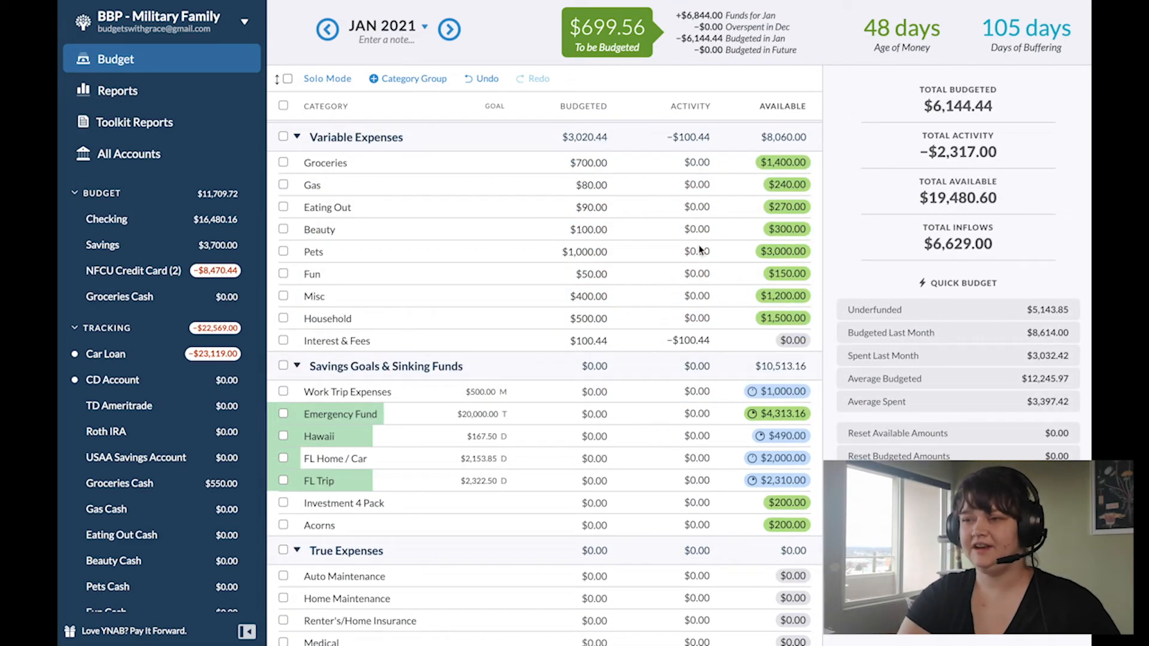
click(587, 341)
click(583, 396)
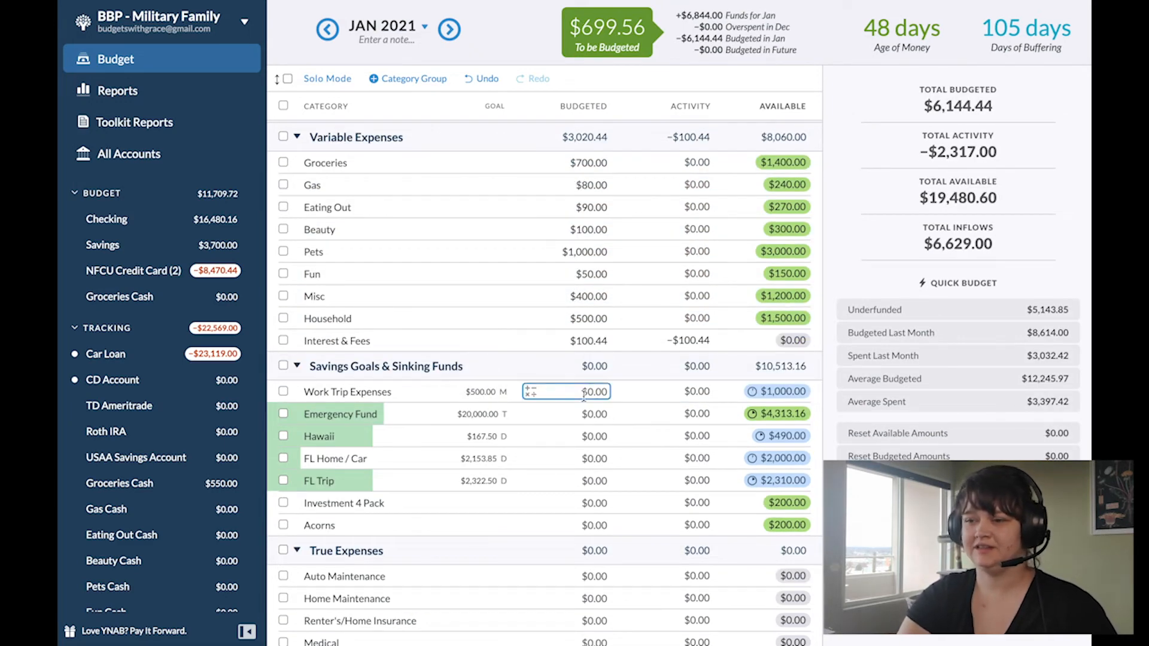
text(500)
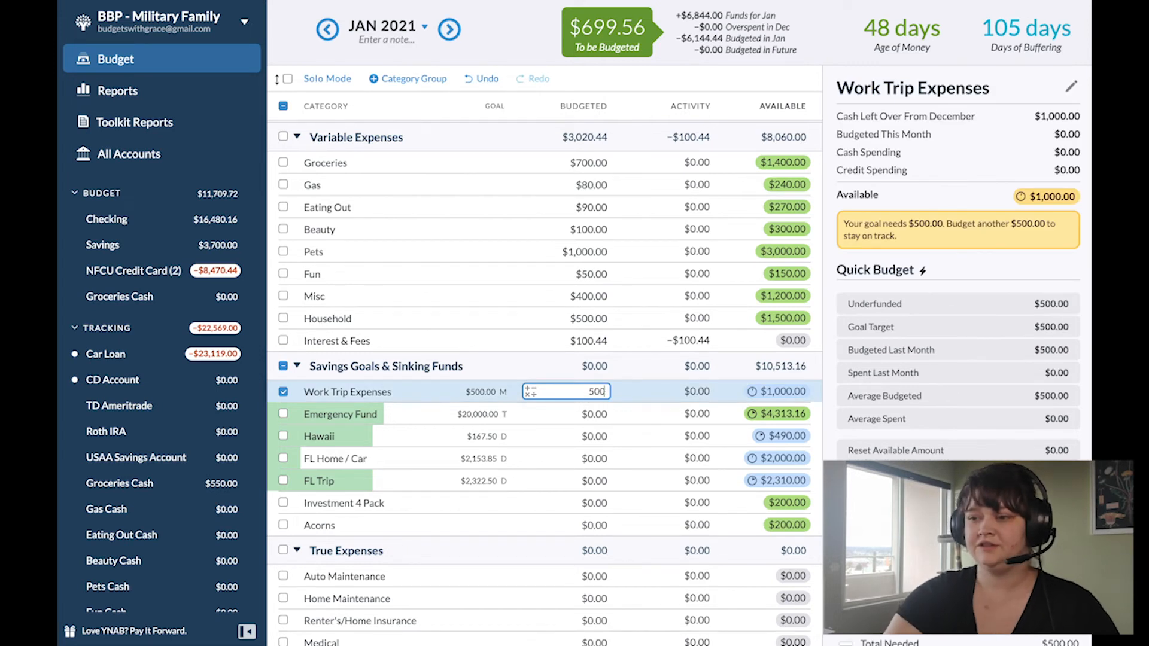
key(Return)
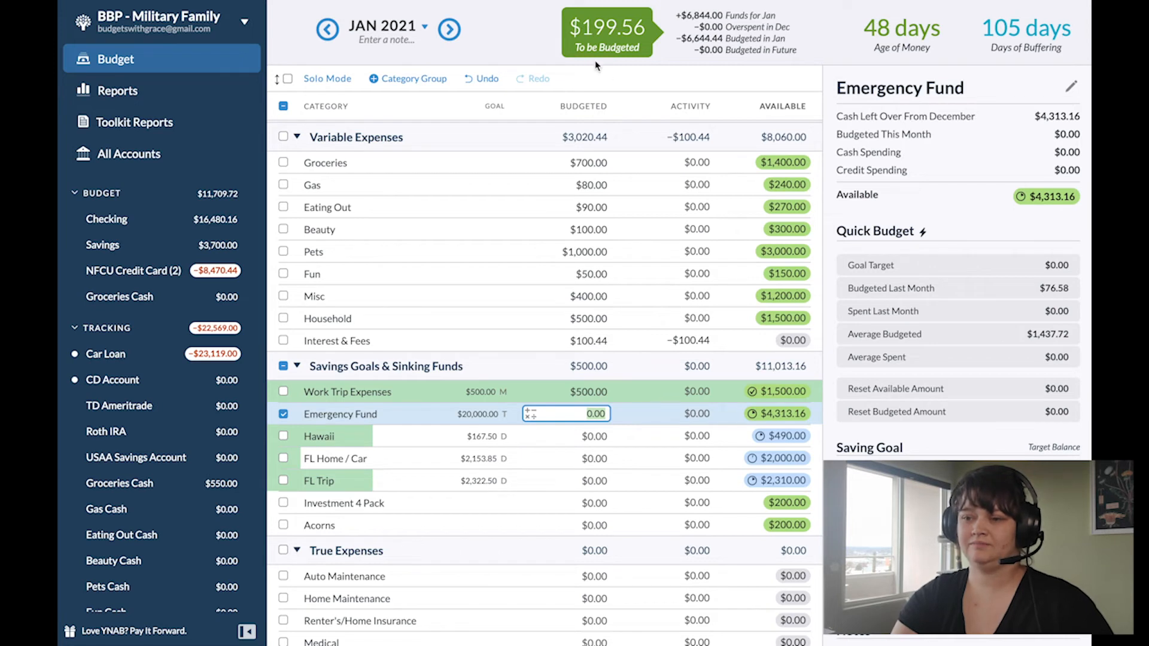
click(585, 436)
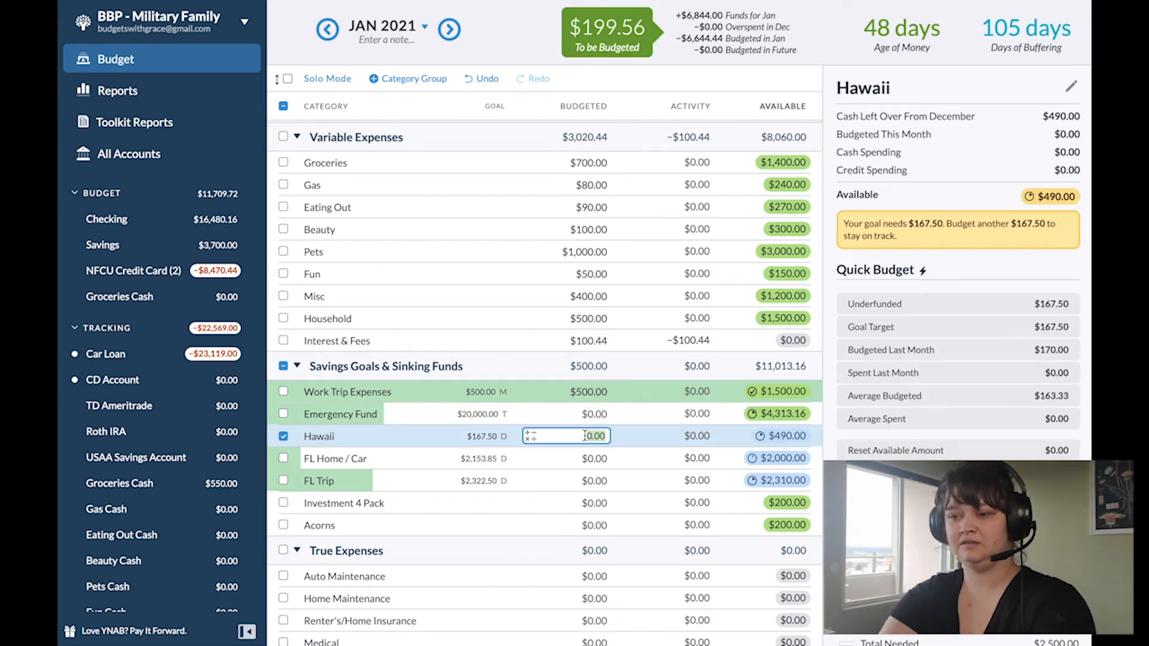
text(170)
key(Return)
Step: Move the entire remaining To be Budgeted amount to the Emergency Fund category
click(622, 34)
key(Tab)
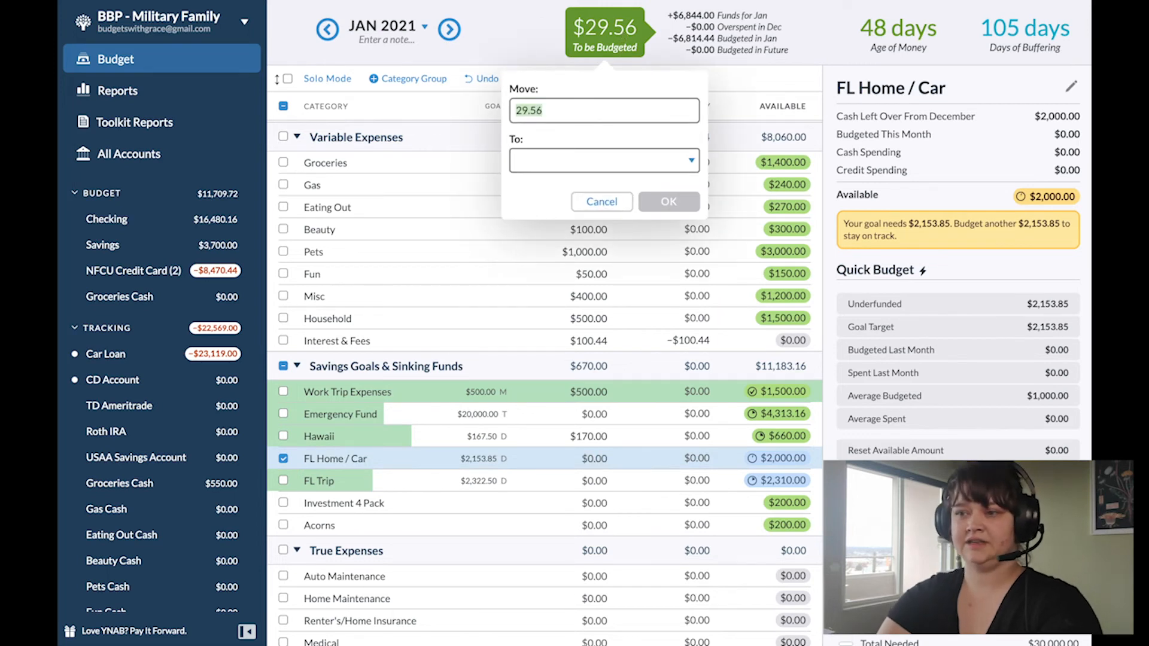
text(emer)
key(Return)
key(Return)
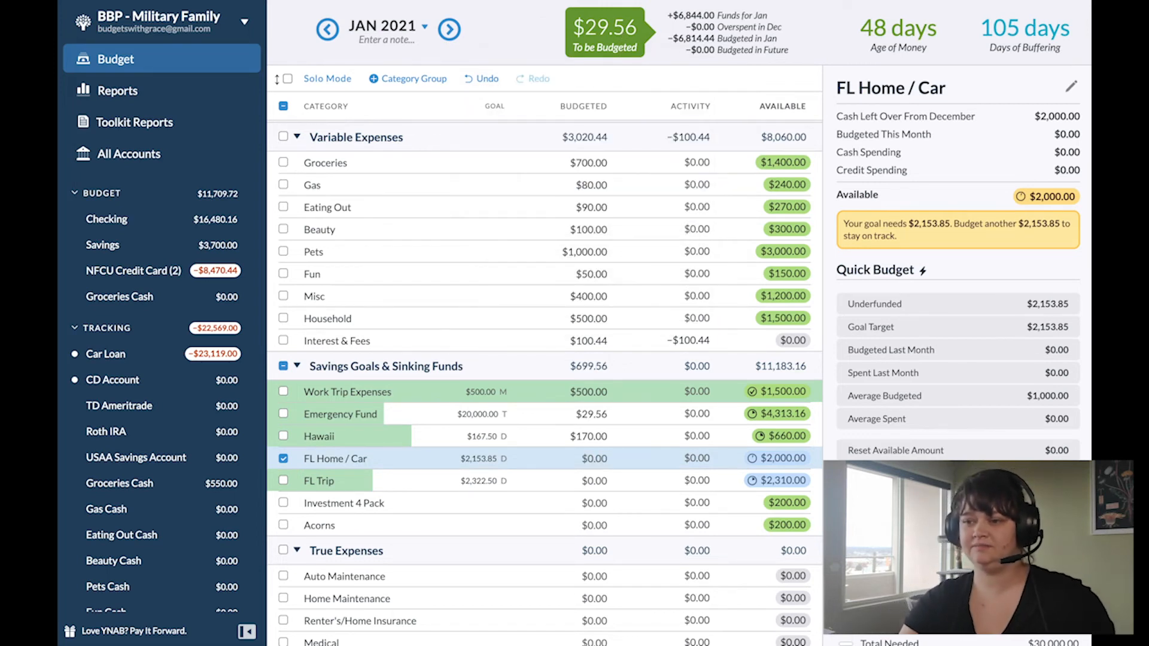
Step: In the Car Loan account, duplicate the 11/15 payment from Checking and save the copy with the date 12/15/2020
click(128, 359)
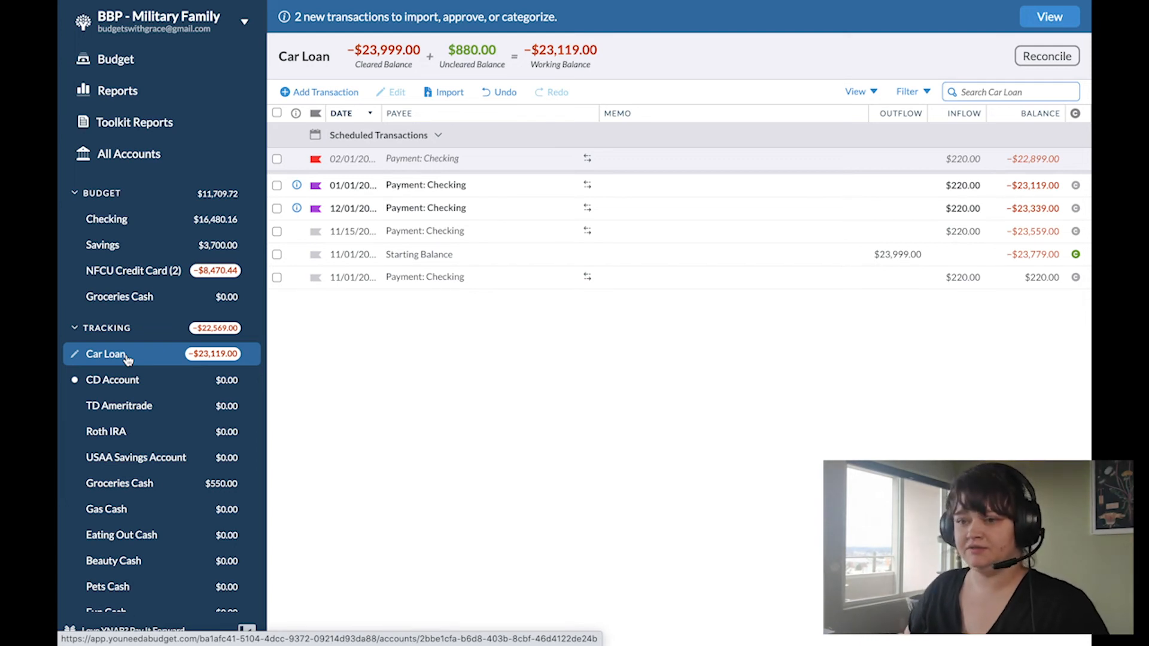
click(347, 94)
key(Escape)
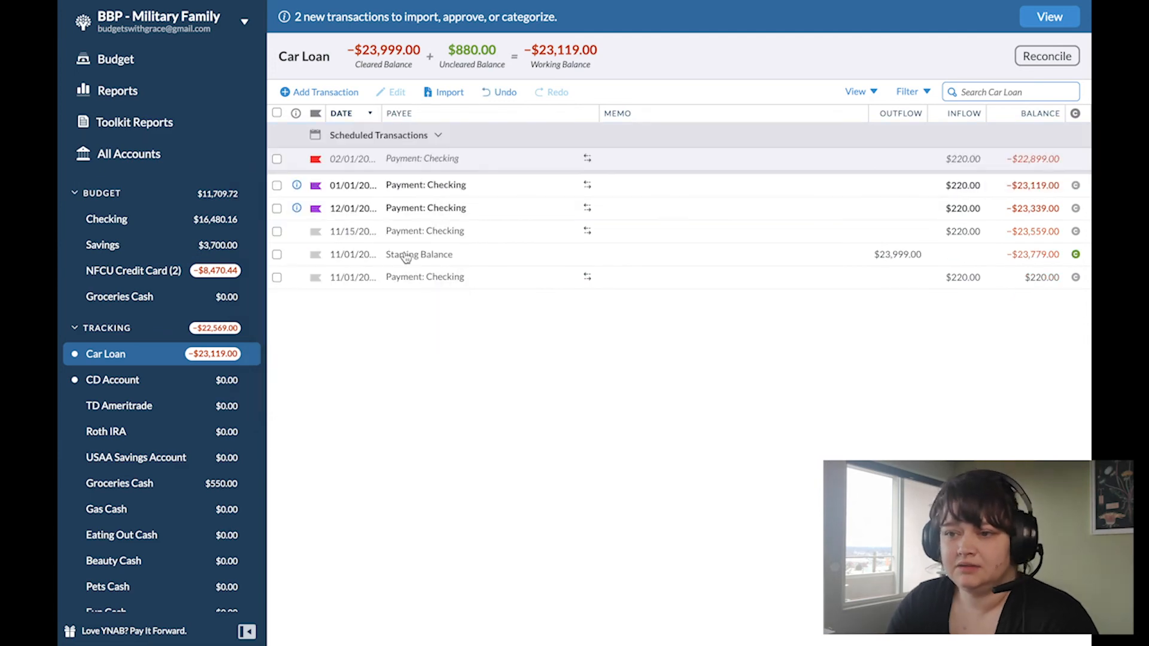
click(362, 231)
click(374, 428)
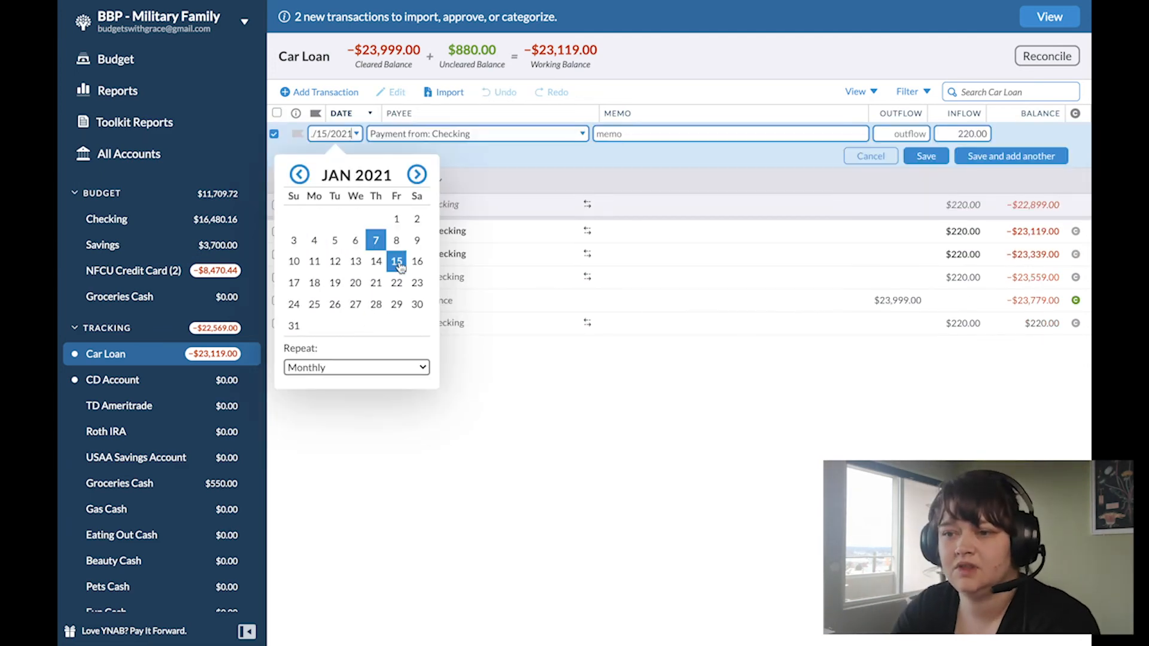
click(300, 174)
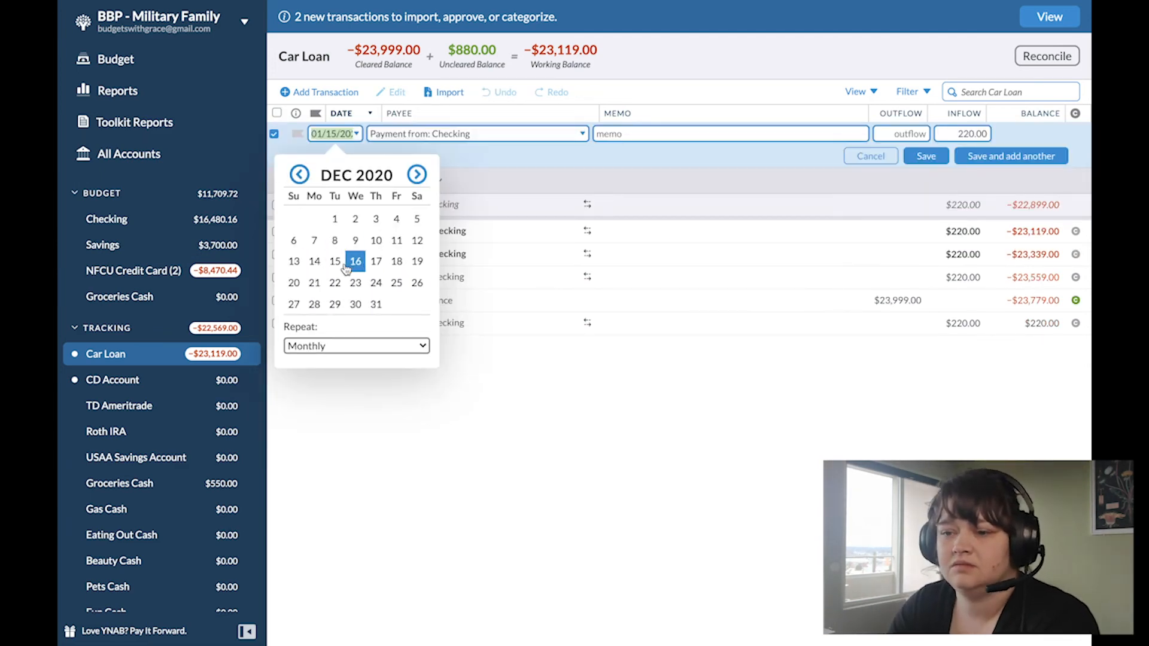
key(Return)
Step: In Checking, remove the uncategorized 12/15 Car Loan payment and change the payee of the 12/15 Car Dealer transaction to Payment to: Car Loan
click(107, 219)
scroll(418, 359, down, 5)
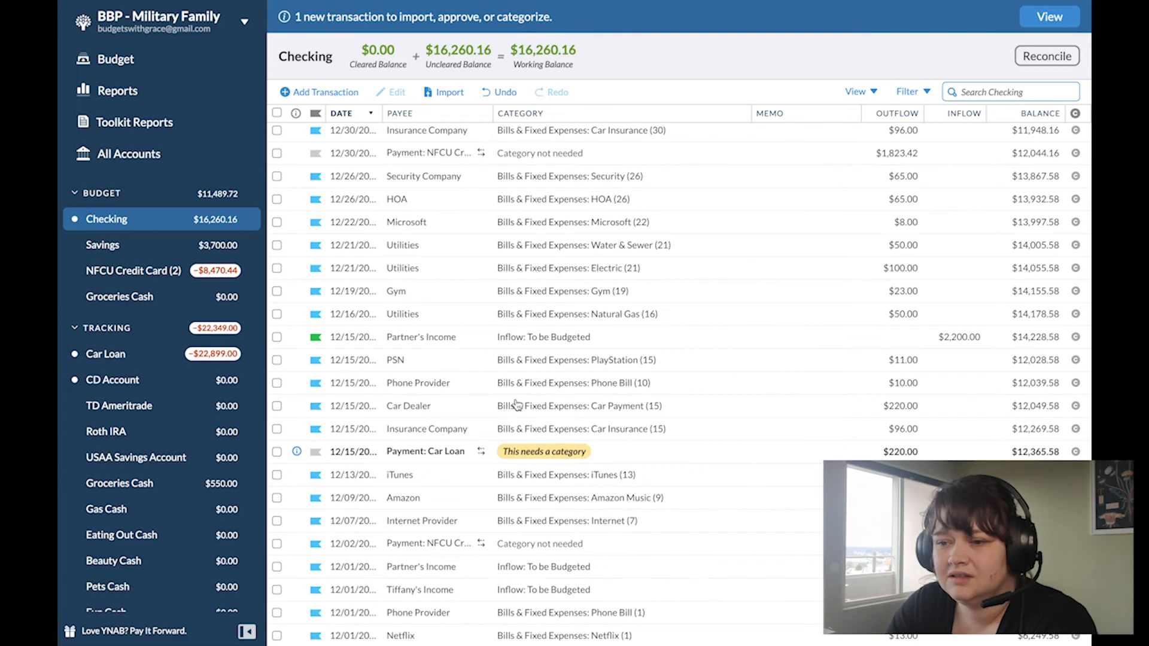
click(394, 374)
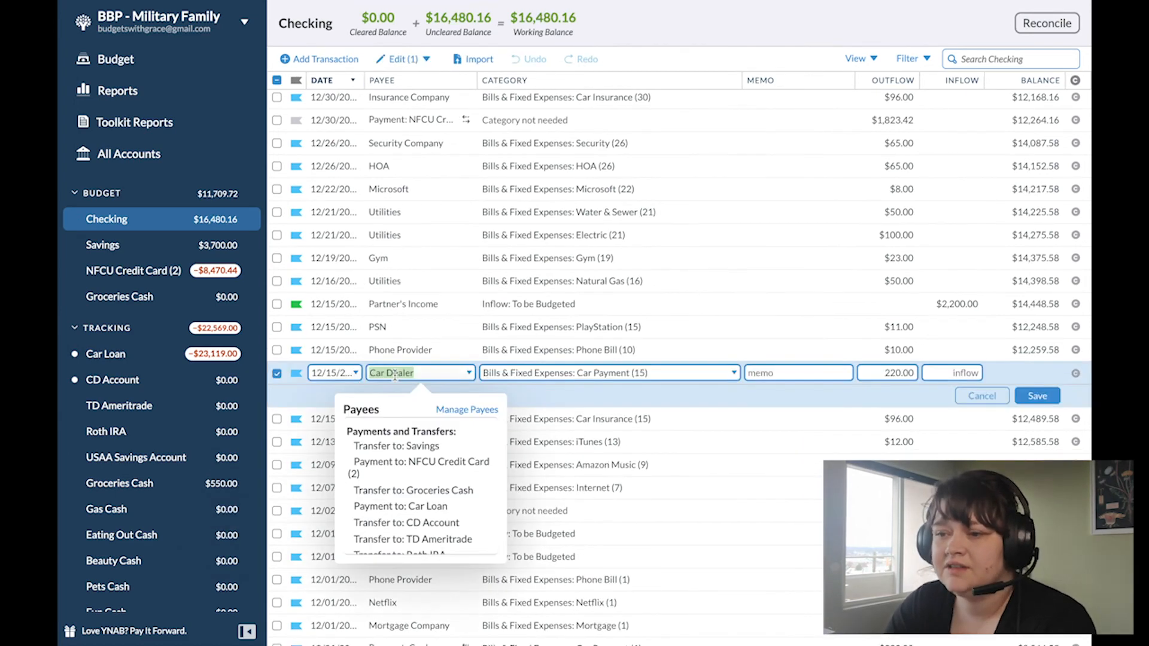
text(car lo)
click(403, 462)
click(1038, 397)
Step: Search the Checking transactions for "car" and delete the unflagged scheduled 01/15 Car Loan payment that has no category
click(1006, 59)
text(car)
key(Return)
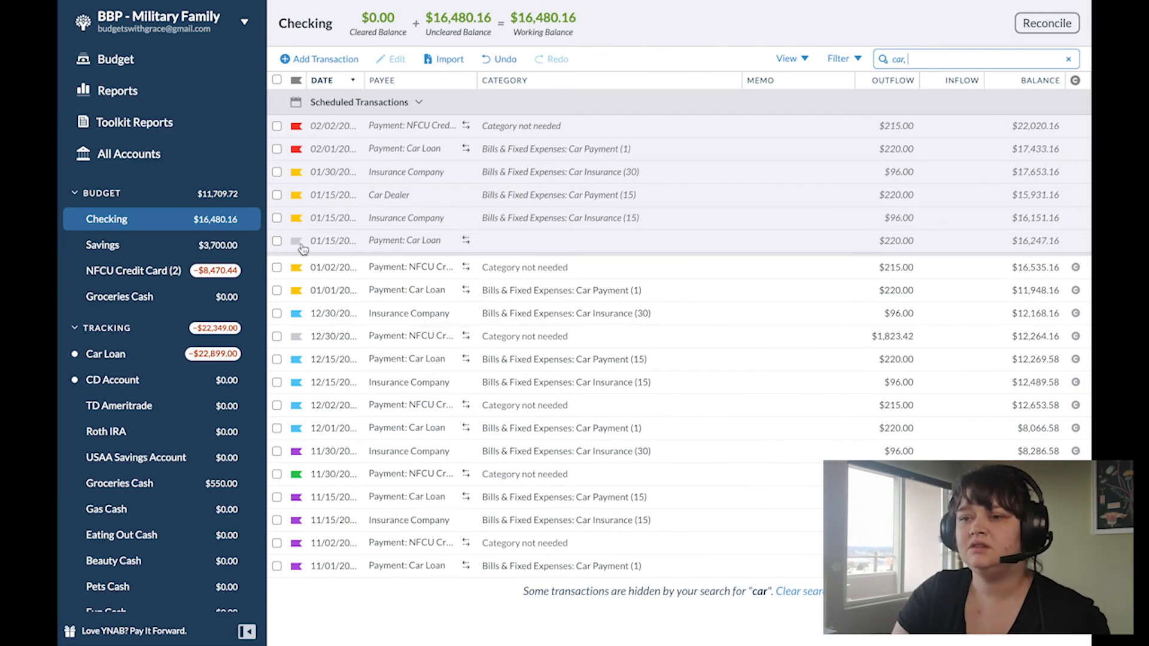
click(277, 241)
click(399, 59)
click(389, 403)
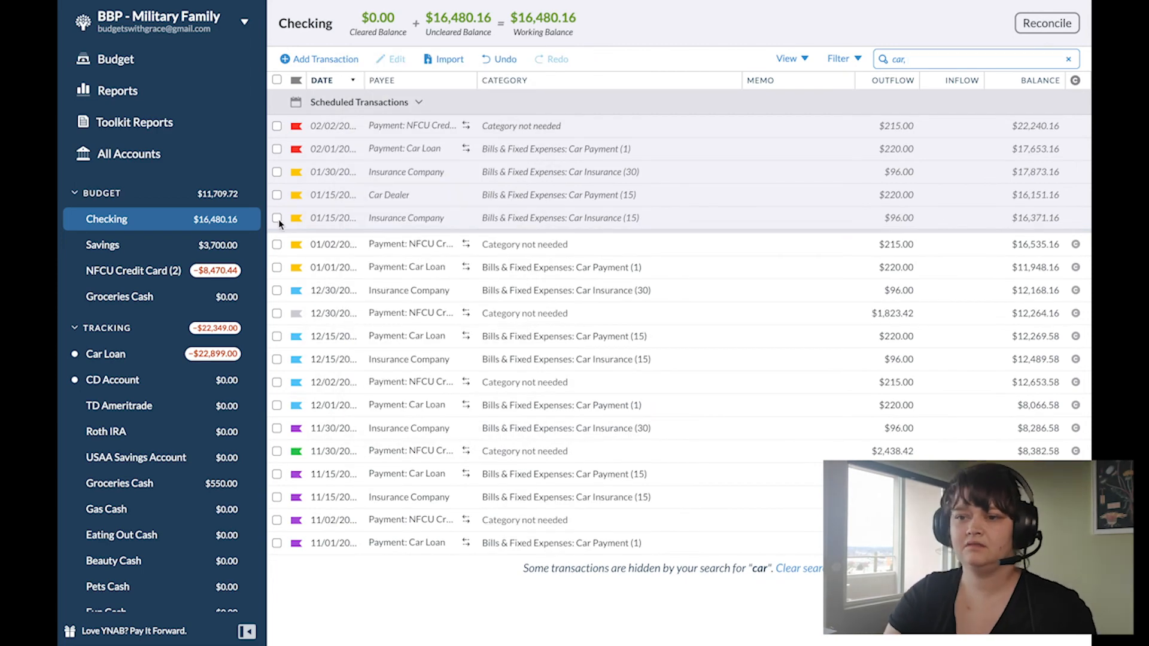
Step: In the Car Loan account, start a new transaction dated 12/01/2020 with the payee Car Interest
click(112, 380)
click(111, 355)
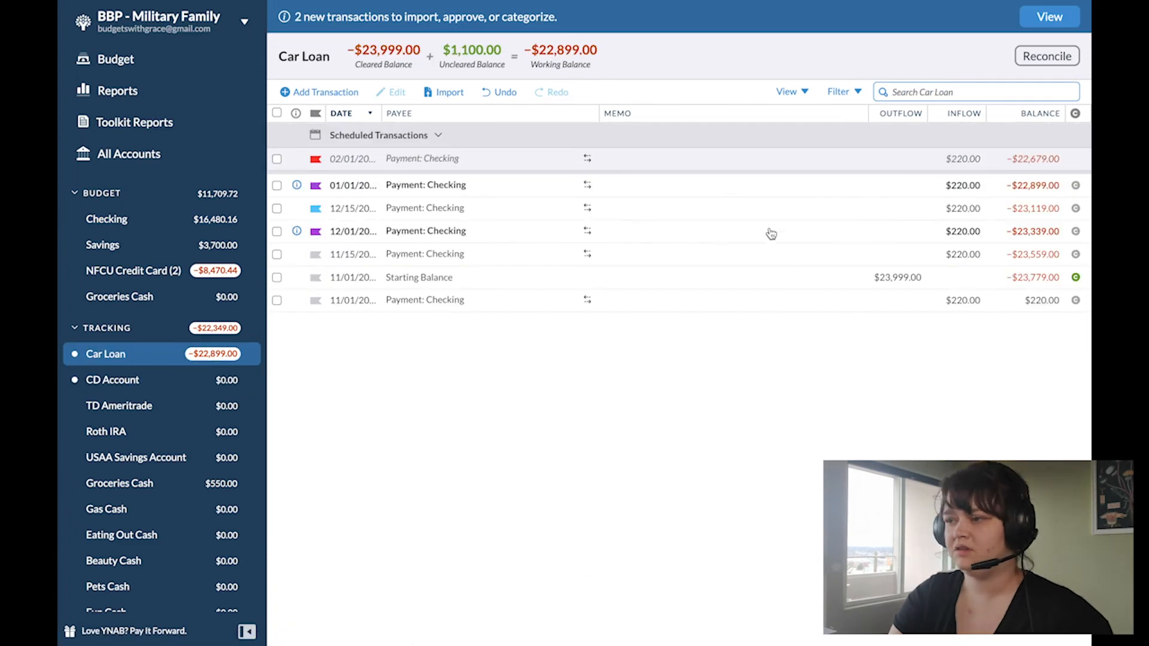
click(318, 92)
click(295, 175)
click(330, 218)
text(Car)
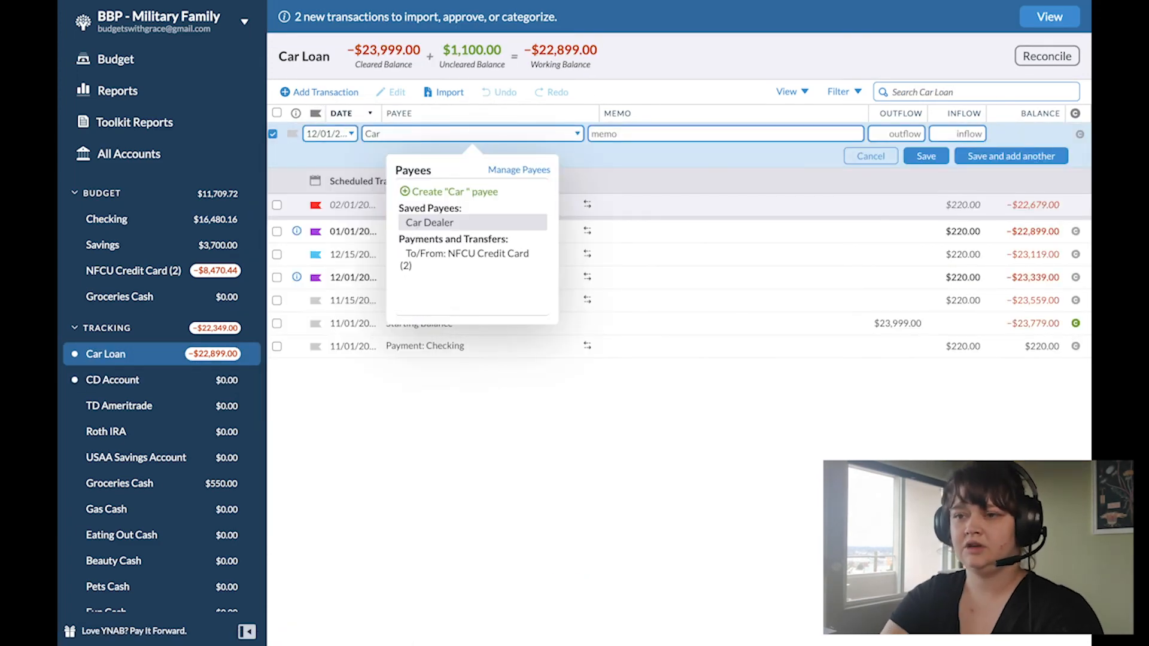
text( Interest)
key(Tab)
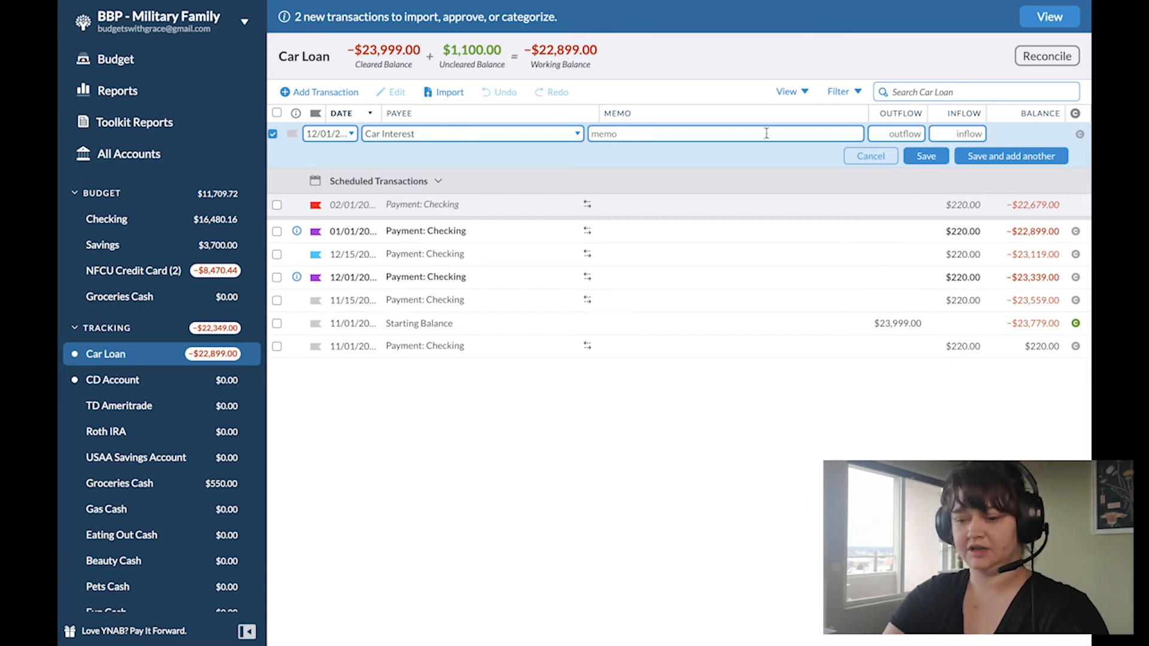
Step: Enter the memo "8.2% APR - .683% mth" for the Car Interest transaction
text(8)
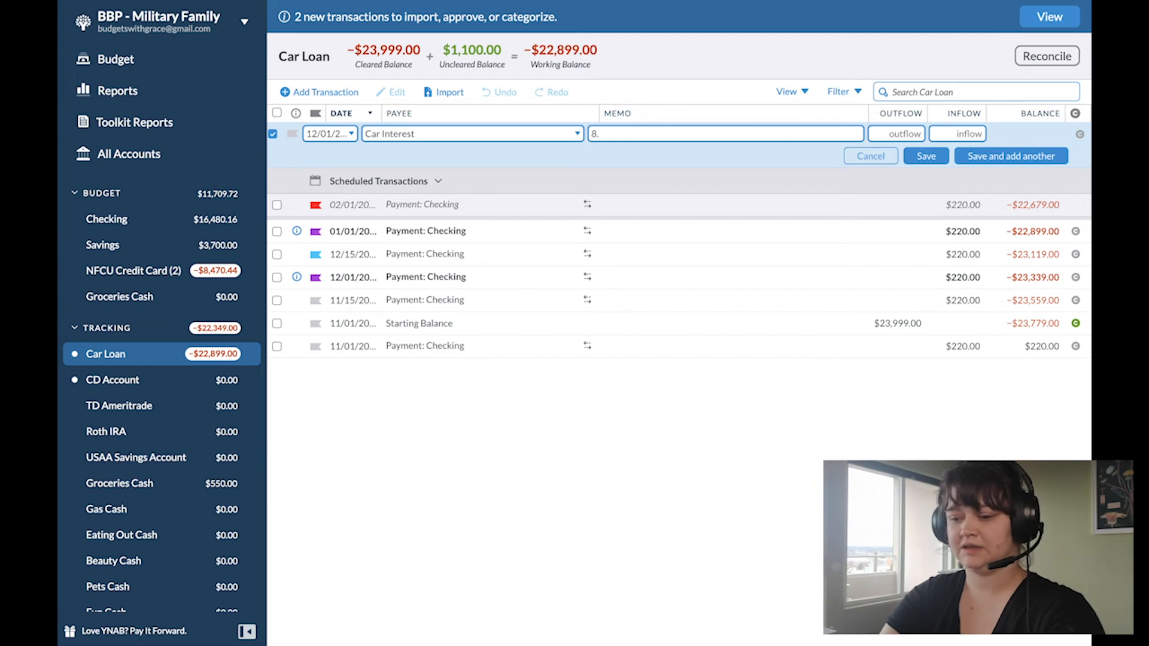
text(.2%)
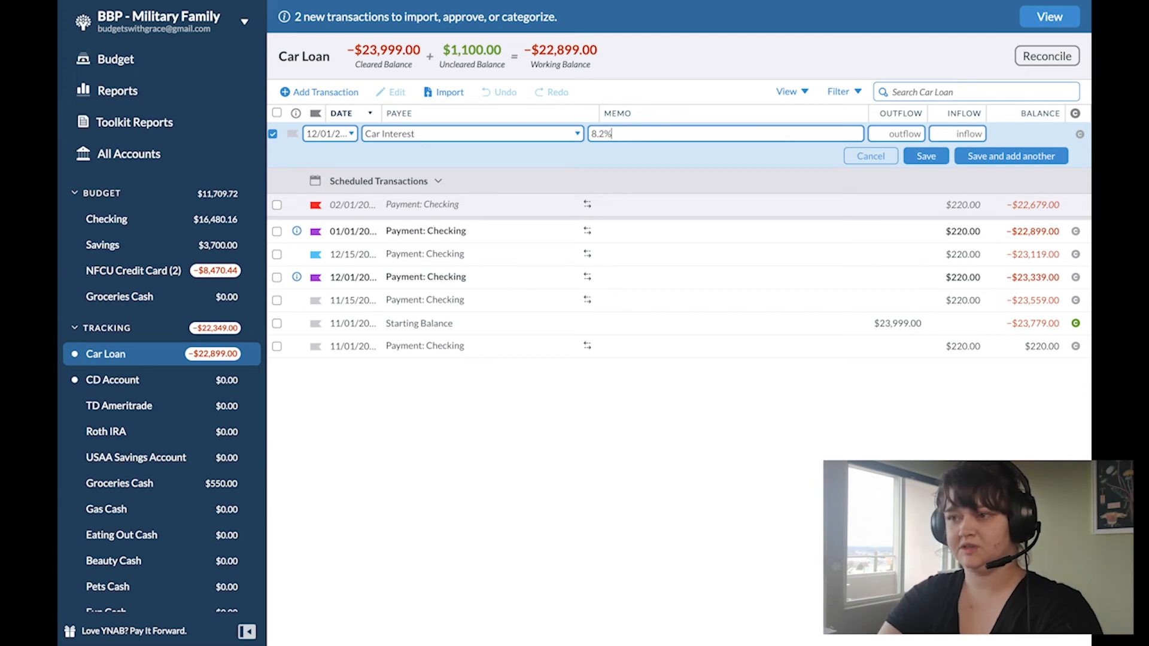
text( APR -)
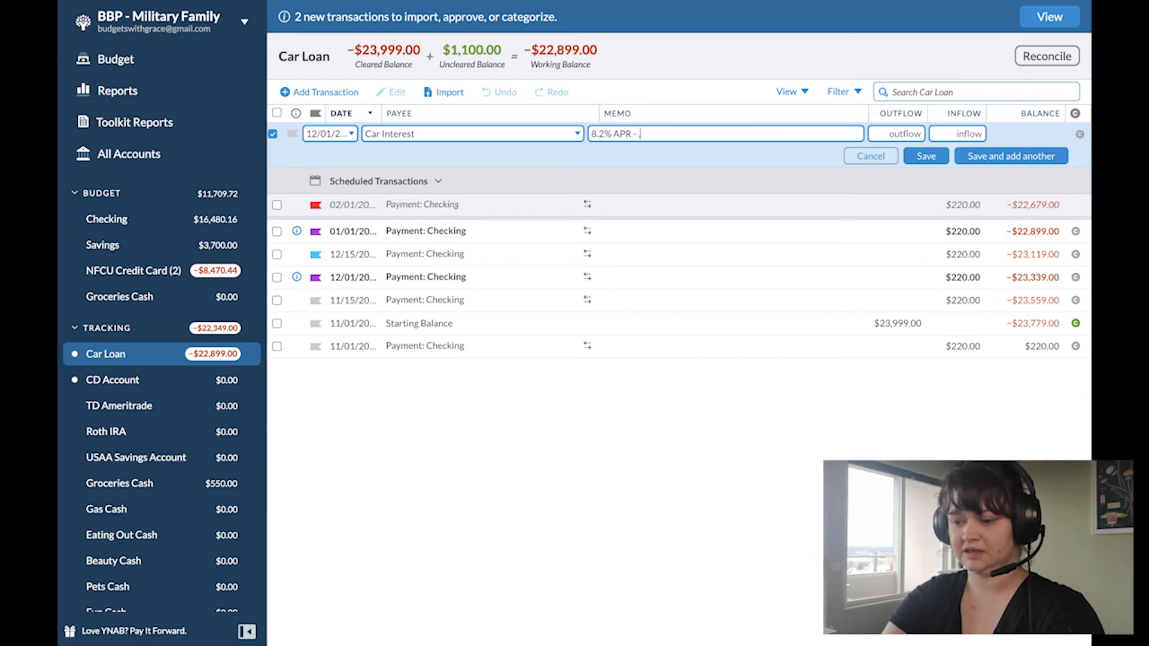
text( .6)
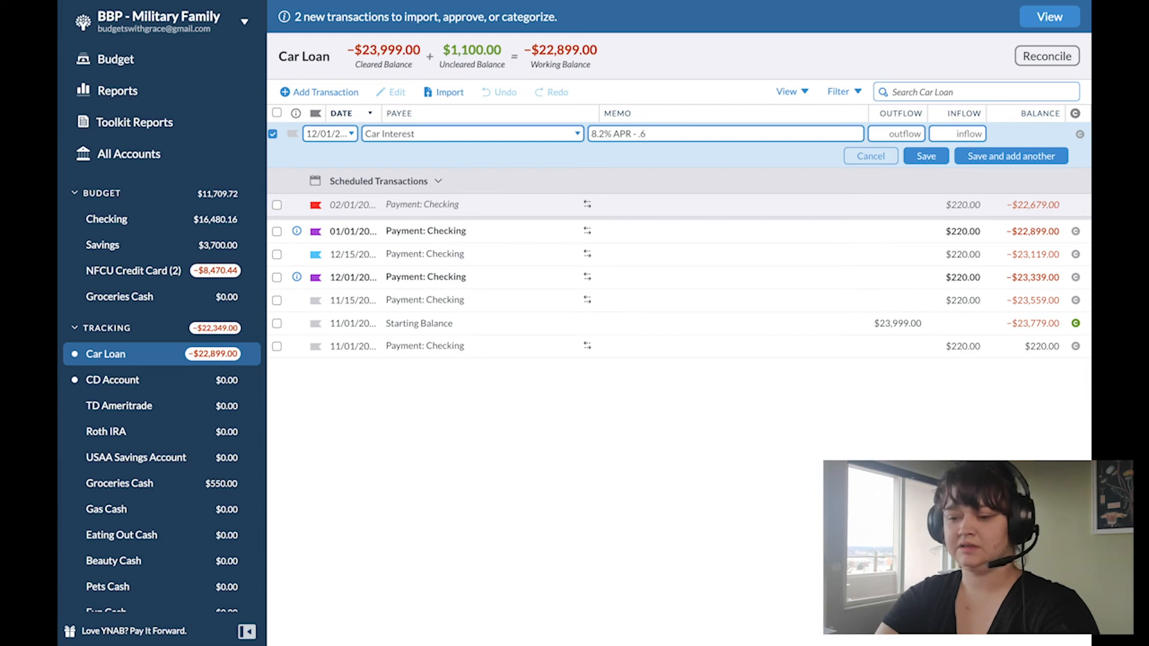
text(83%)
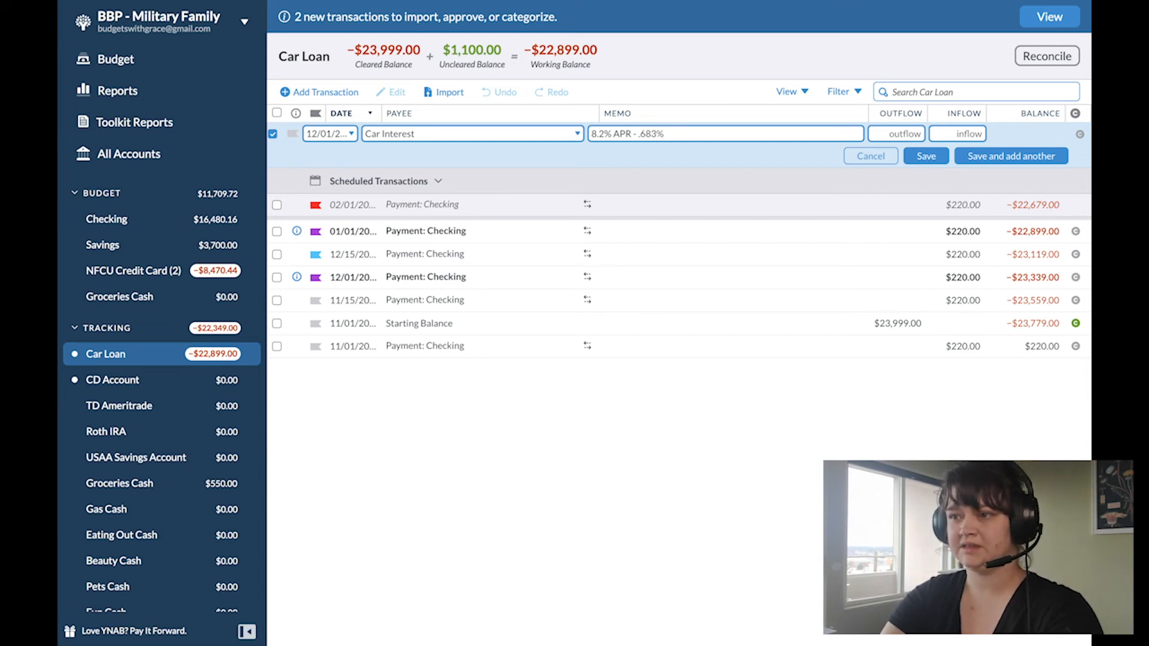
text( mth)
key(Tab)
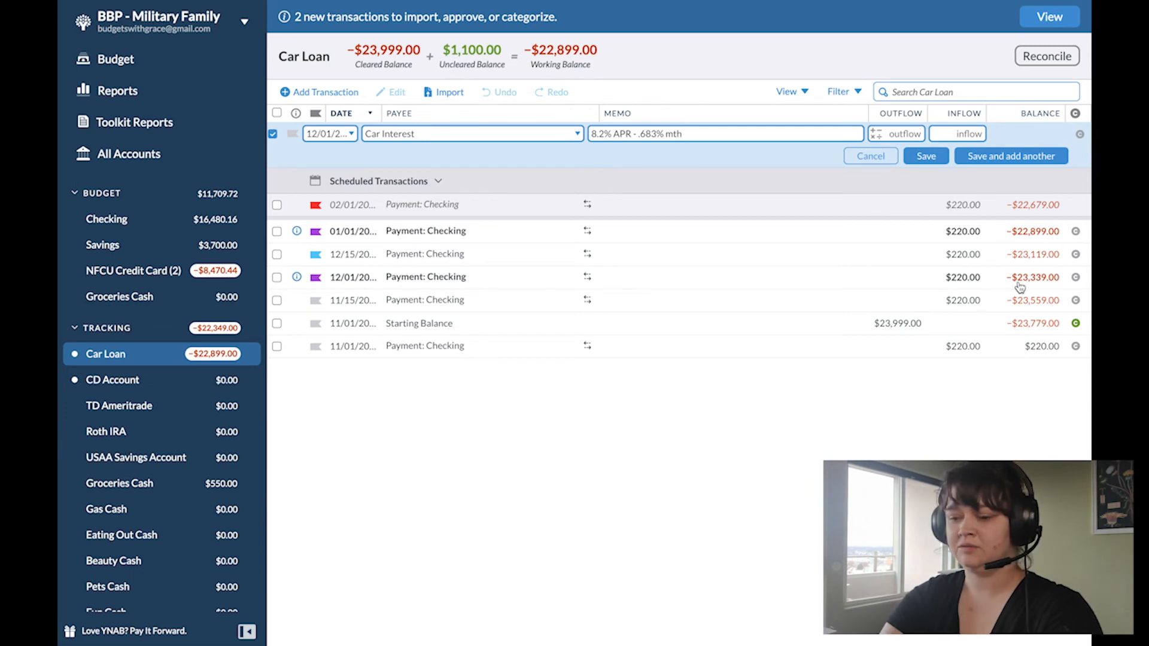
Step: Calculate the Car Interest outflow as 23339 x .00683 and save the transaction
text(23339x)
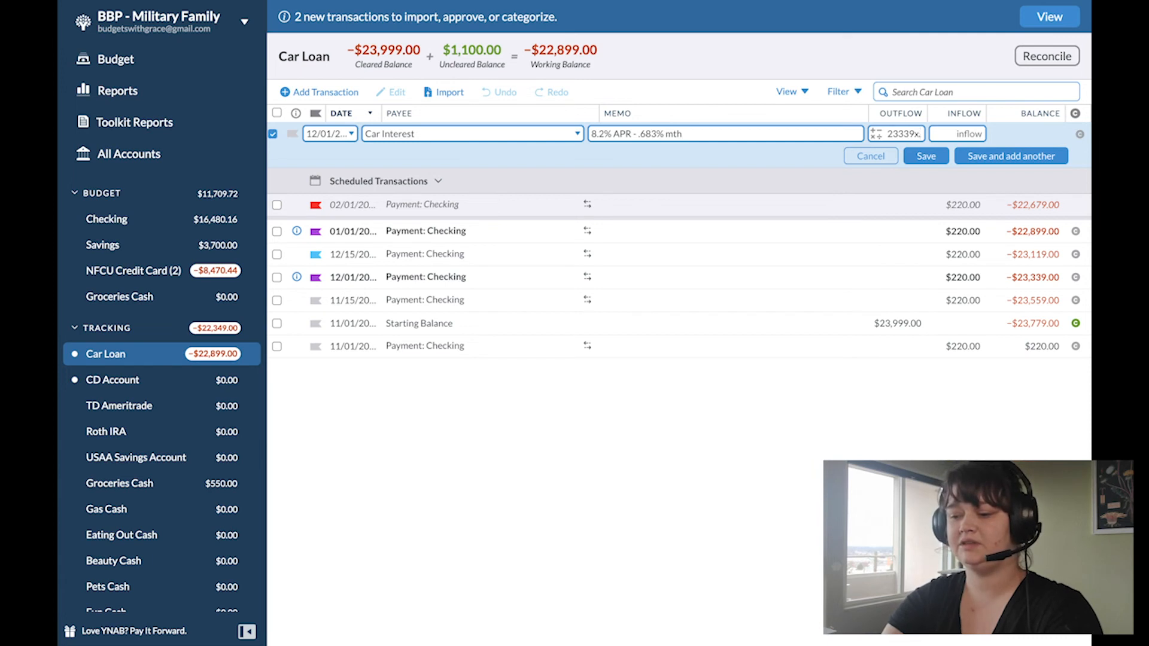
text(.68)
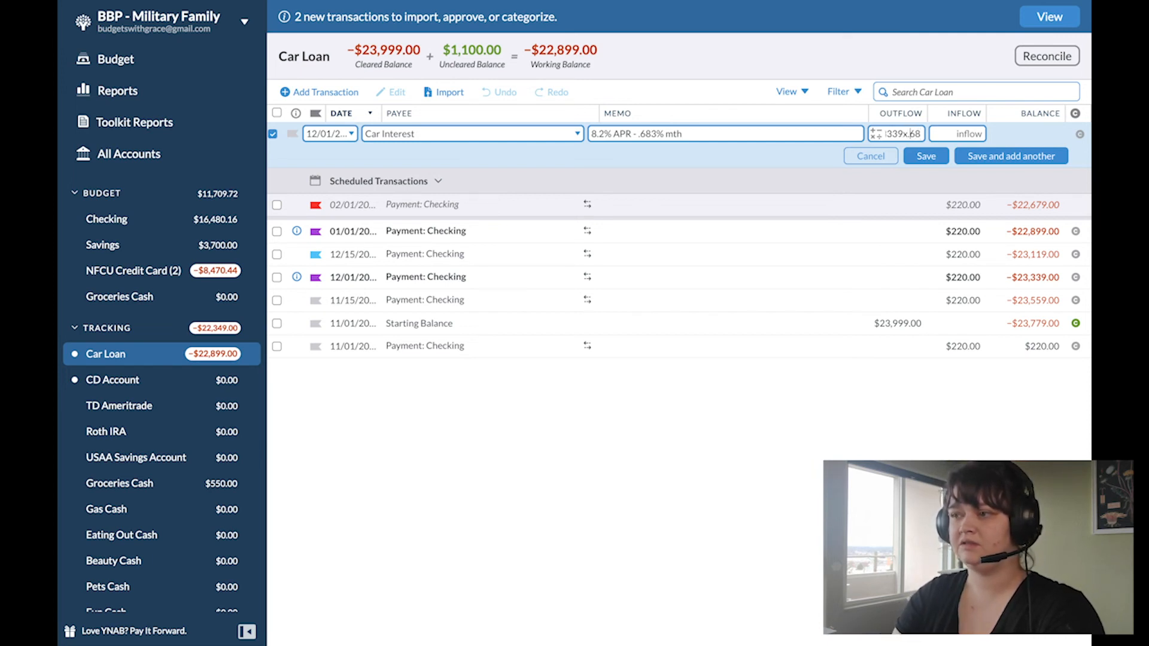
key(BackSpace)
key(BackSpace)
text(00683)
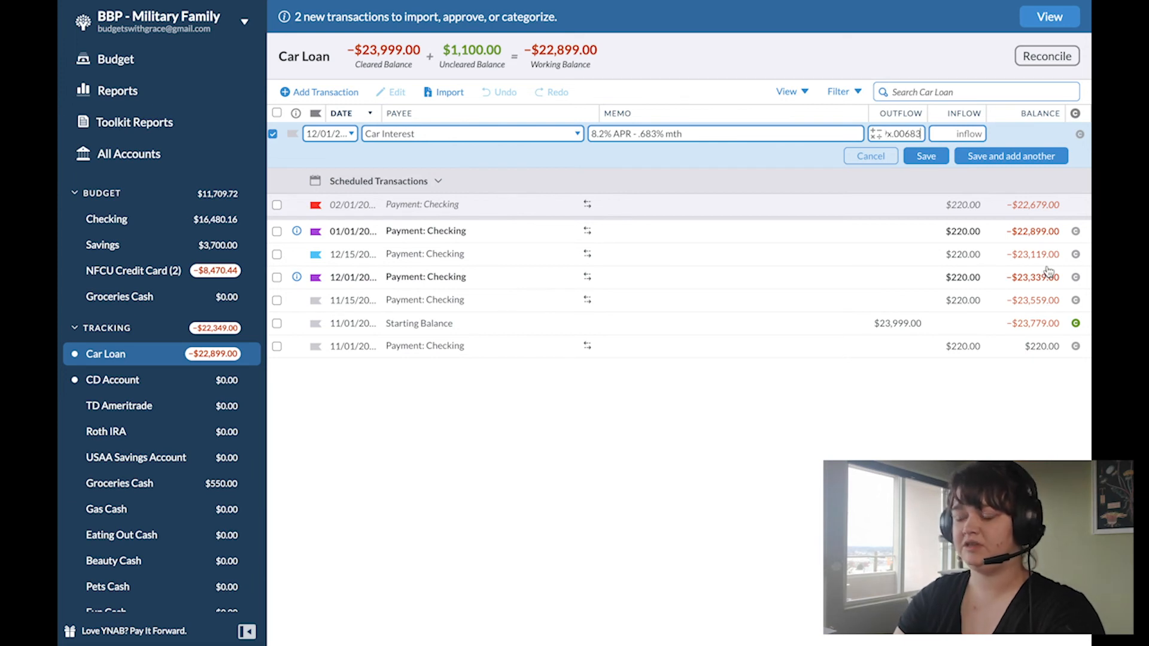
key(Return)
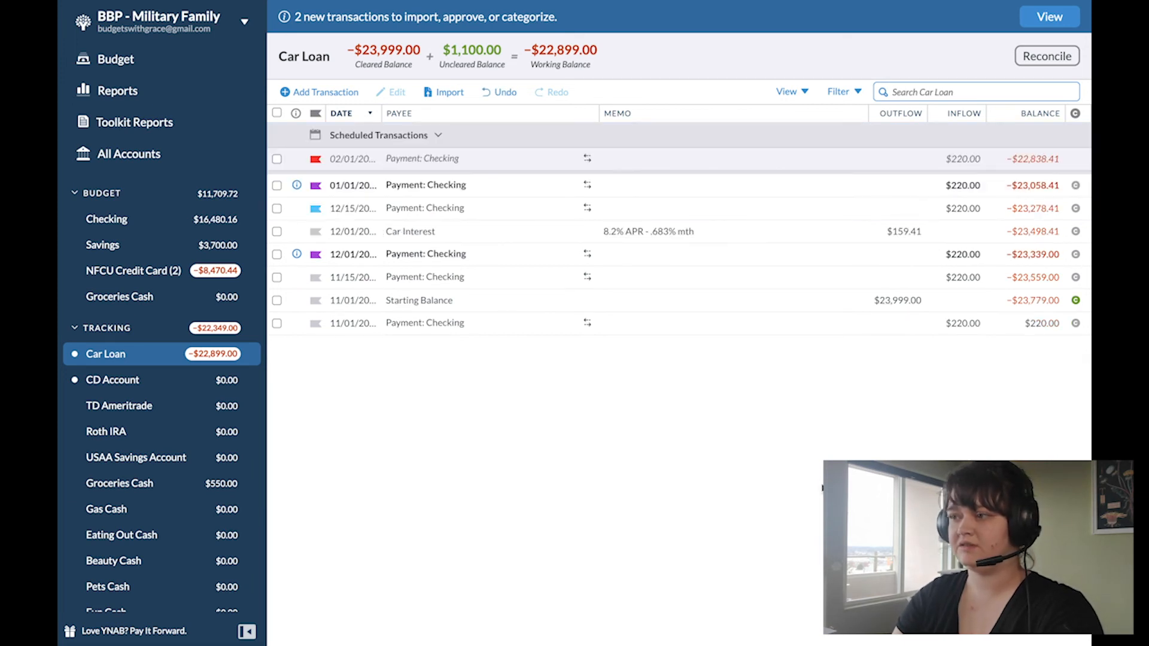
Step: Approve the 12/01 payment from Checking and change the Starting Balance date to 10/31/2020
click(296, 254)
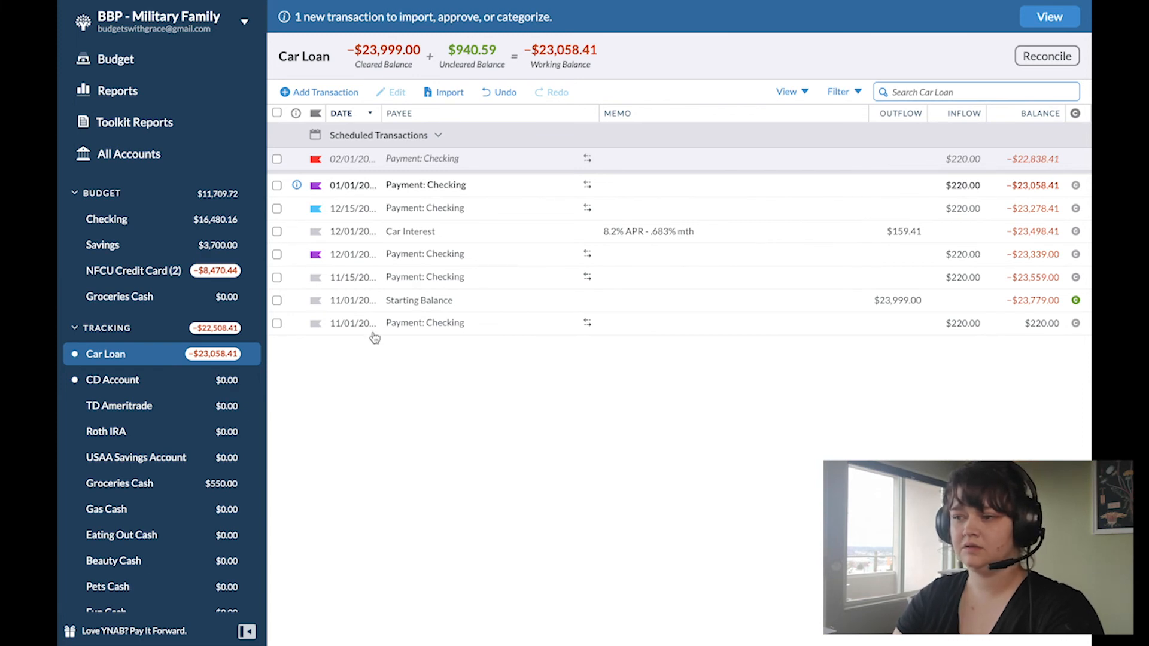
click(354, 301)
click(313, 339)
click(441, 470)
key(Return)
Step: Duplicate the 12/01 Car Interest transaction and set the copy's date to 01/01/2021
click(350, 232)
click(350, 233)
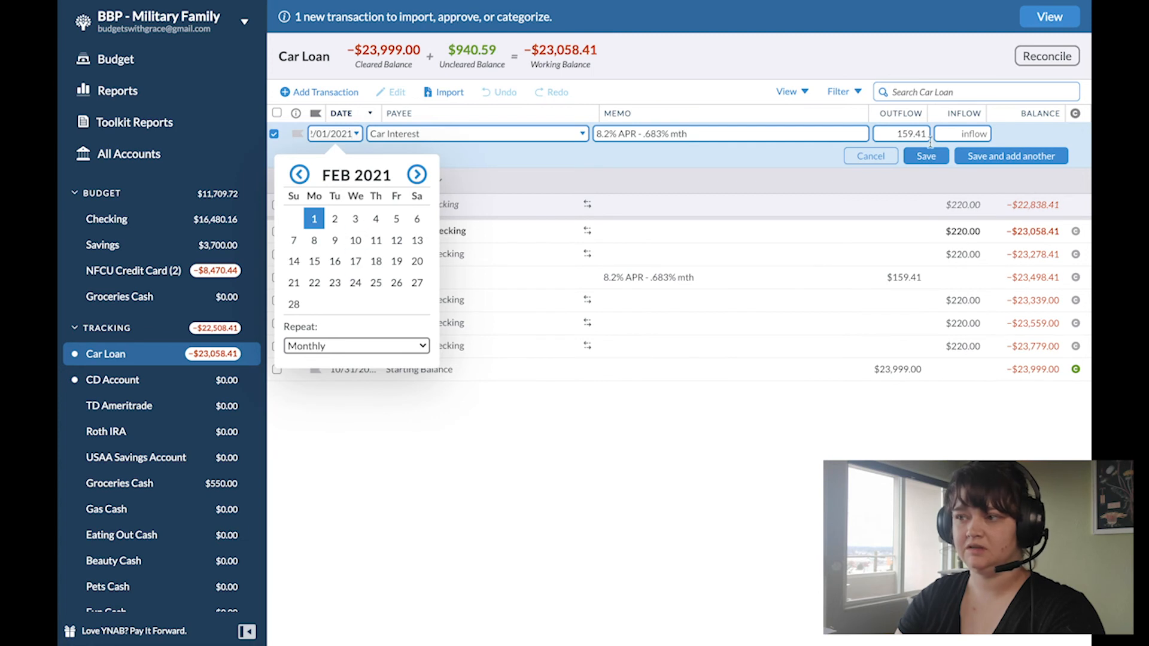
click(299, 174)
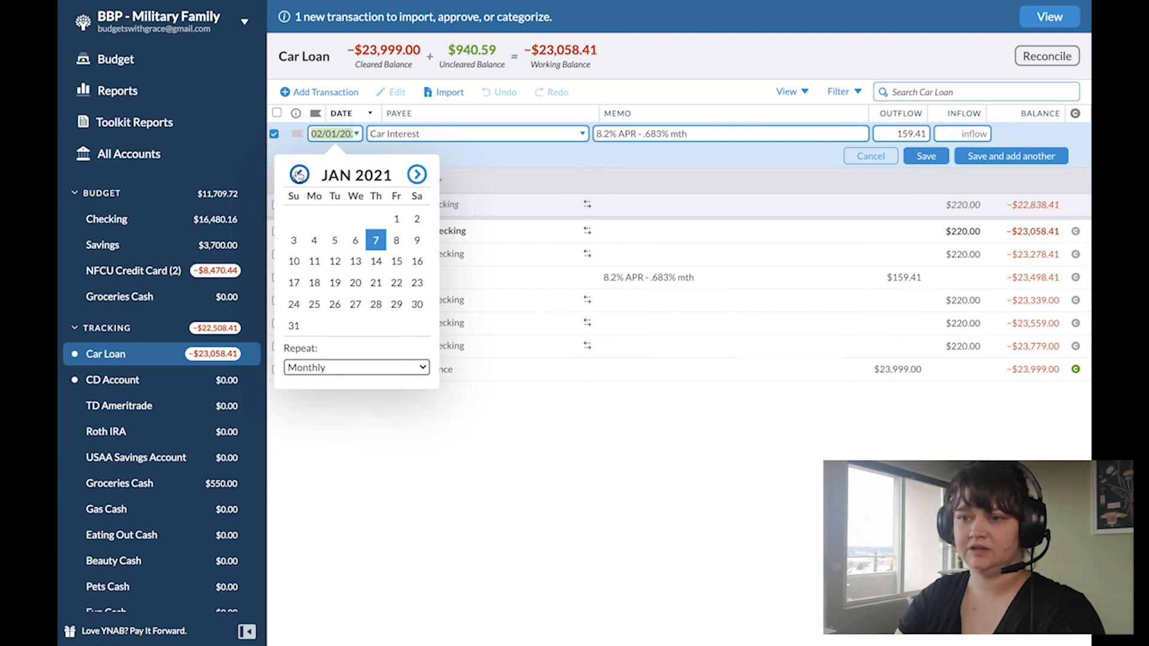
click(395, 217)
key(Tab)
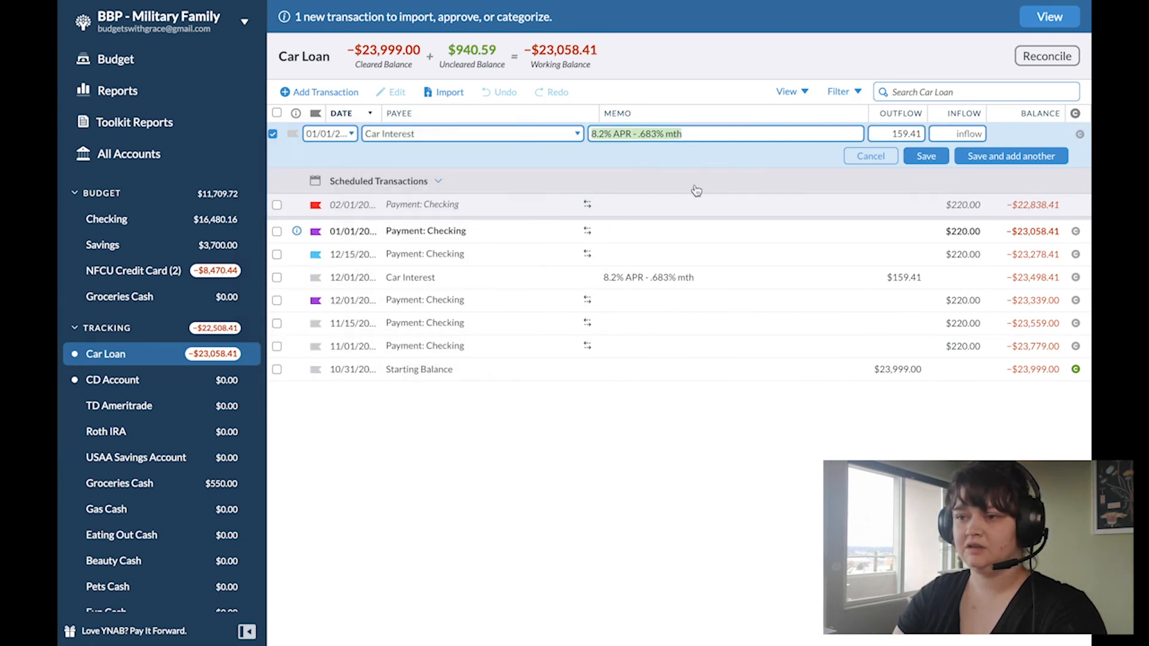
Step: Calculate the outflow of the 01/01/2021 Car Interest transaction as 23058.41 x .00683 and save it
key(Tab)
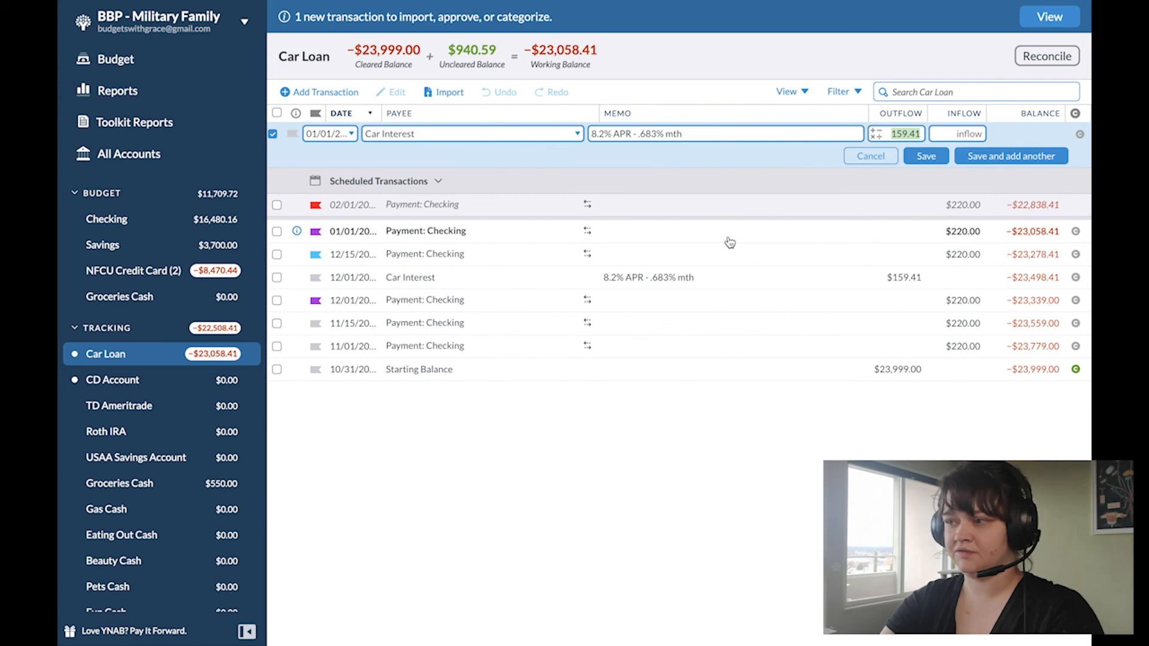
text(23)
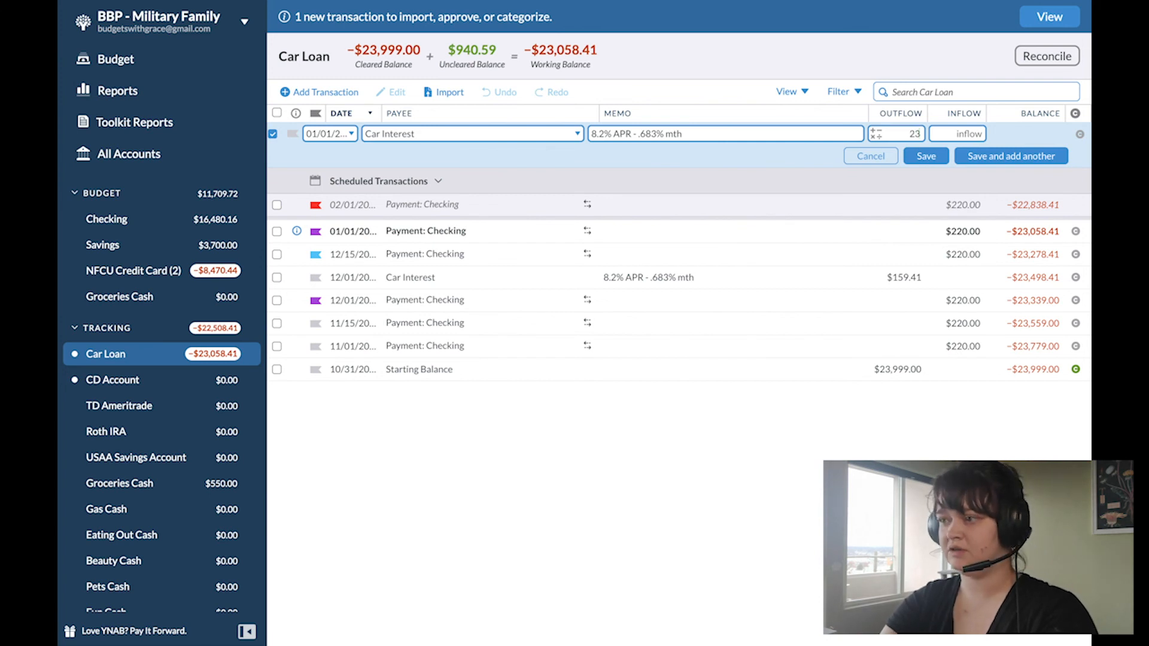
text(058.41x.00683)
key(Tab)
click(925, 157)
Step: Approve the 01/01/2021 transactions and add a copy of the 12/01 Car Interest transaction dated 11/01/2020 with an outflow of $1,624.11
click(296, 231)
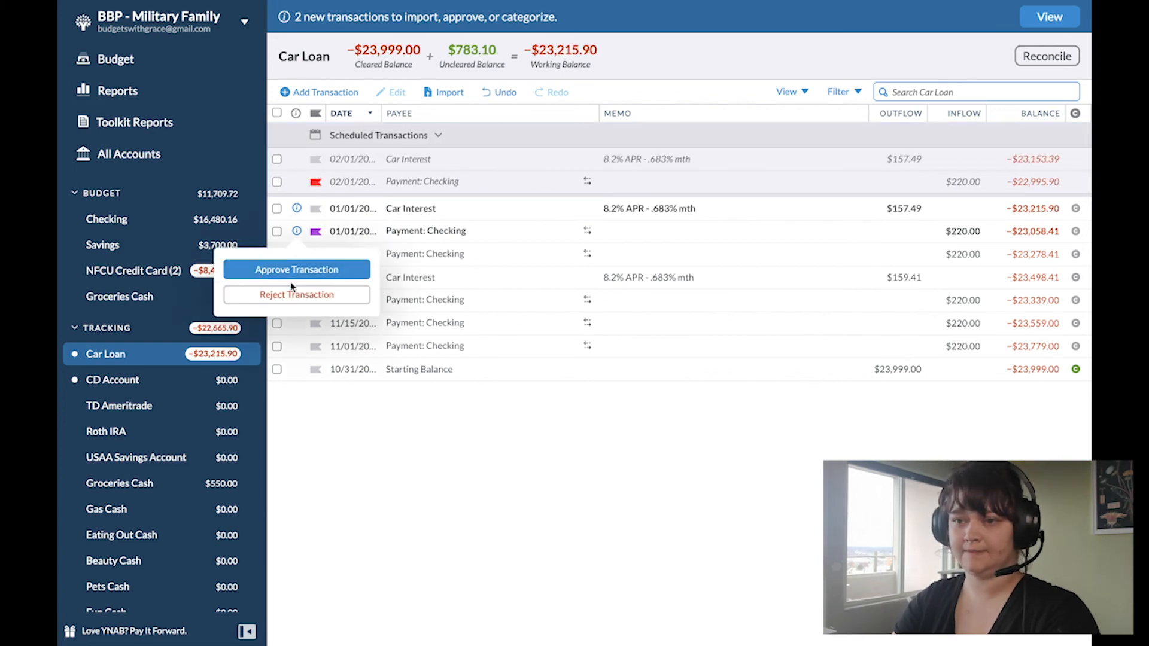
click(275, 249)
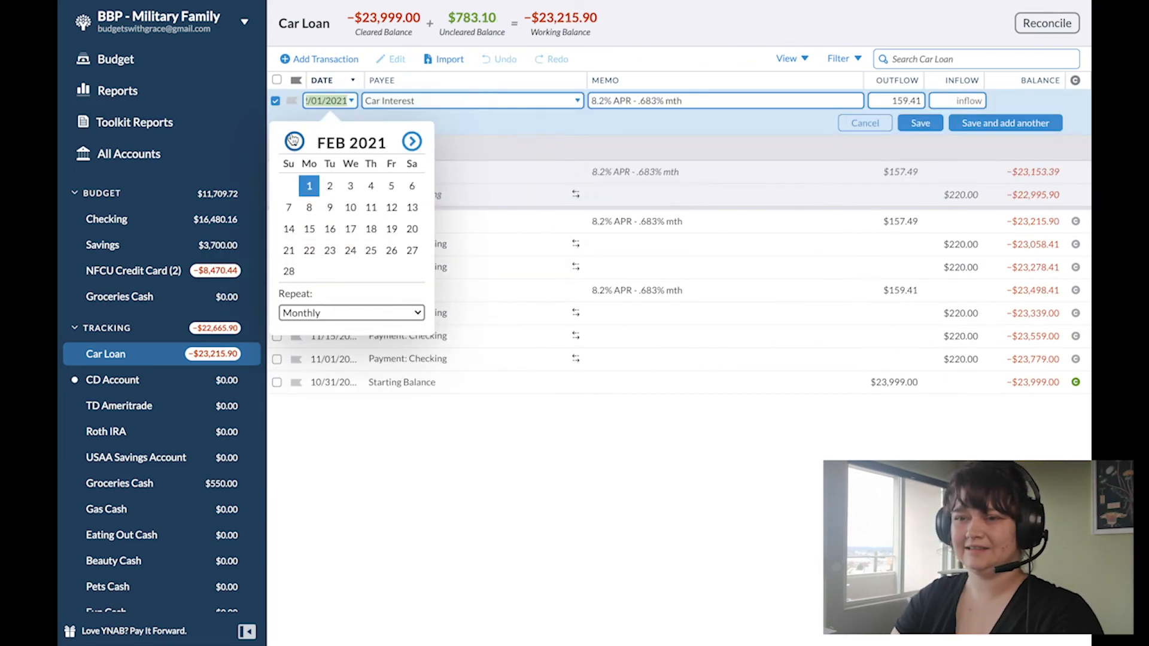
text(.06)
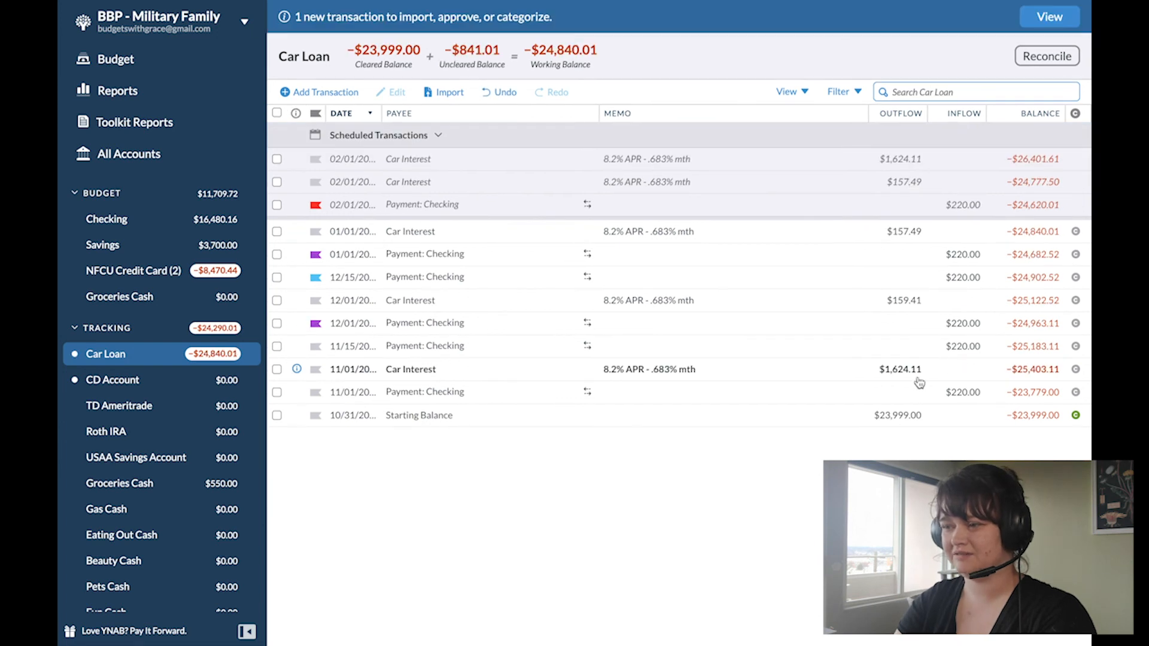
Step: Recalculate the outflow of the 12/01 Car Interest transaction as 24963.11 x .00683 and save it
click(897, 300)
text(25183.11x.00683)
key(Return)
Step: Correct the outflow of the 11/01 Car Interest transaction to 23779 x .0068 and save it
click(900, 369)
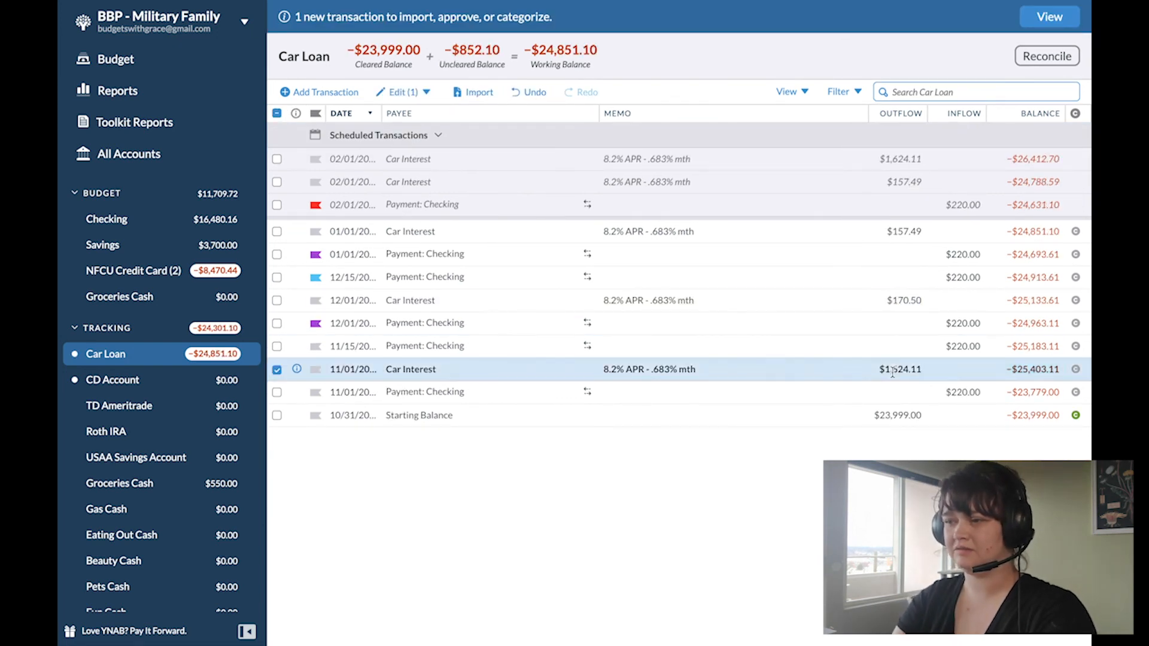
click(899, 369)
text(23779x.0683)
key(Tab)
key(shift+Tab)
key(ctrl+a)
text(23779x.0068)
key(Tab)
key(Return)
Step: Set the outflow of the 12/01 Car Interest transaction to 23500.7 x .00683 and save it
click(899, 267)
text(23500.7x.00683)
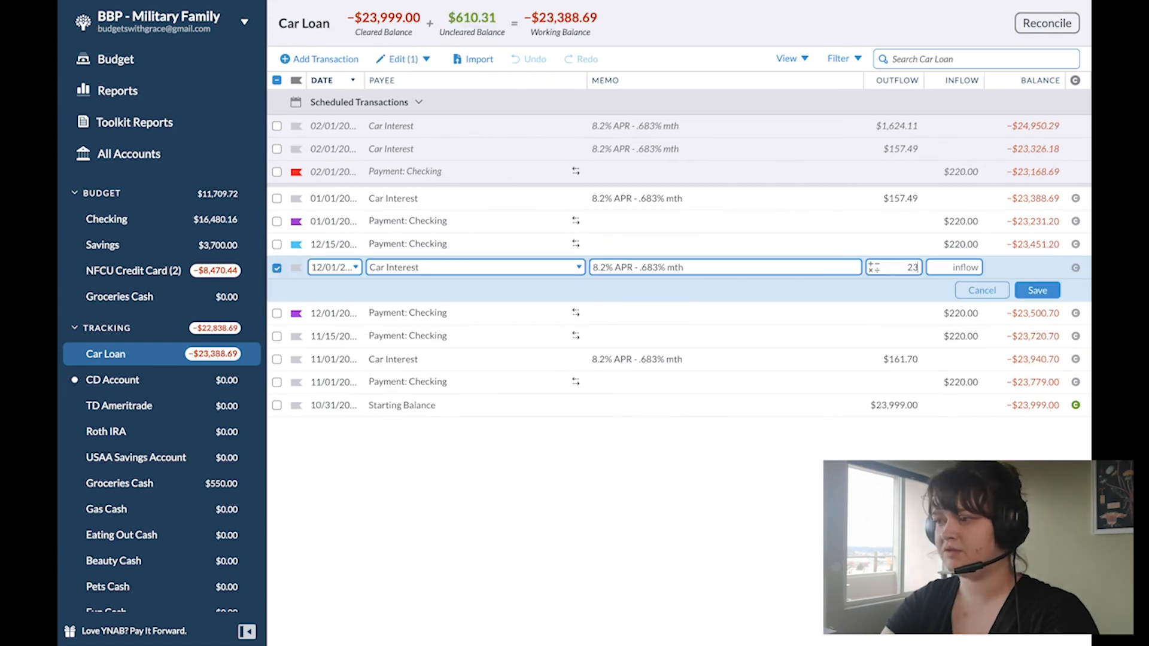
key(Tab)
key(Return)
Step: Recalculate the outflow of the 01/01 Car Interest transaction as 23221.21 x .00683 and save it
click(900, 199)
text(23221.21x.00683)
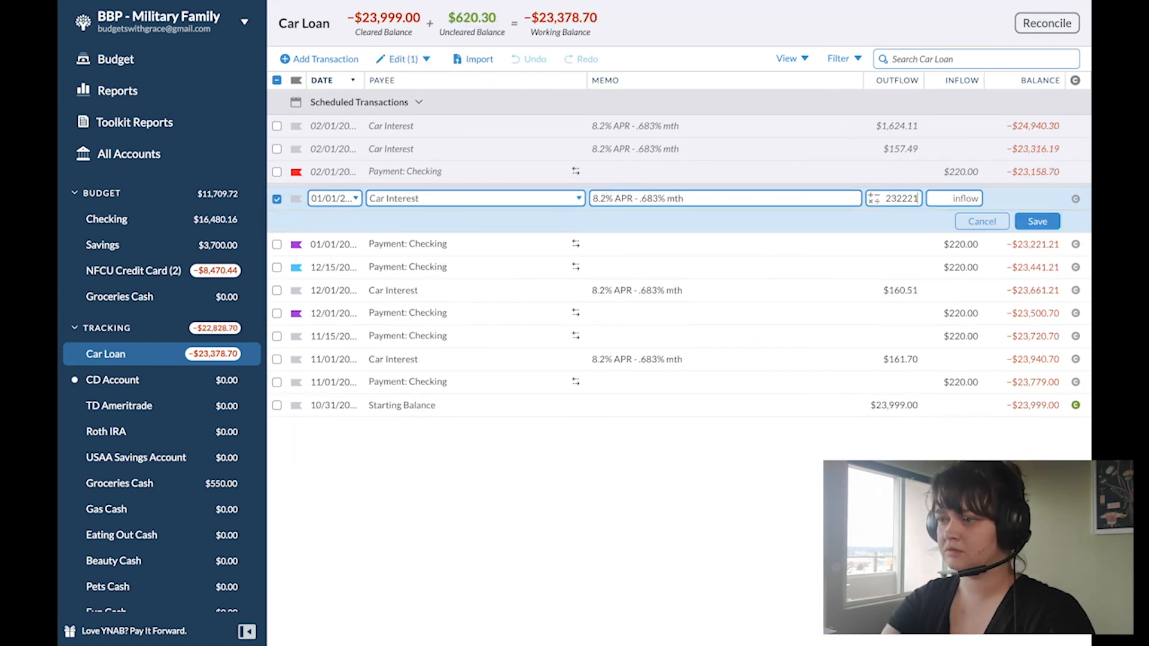
key(Tab)
key(Return)
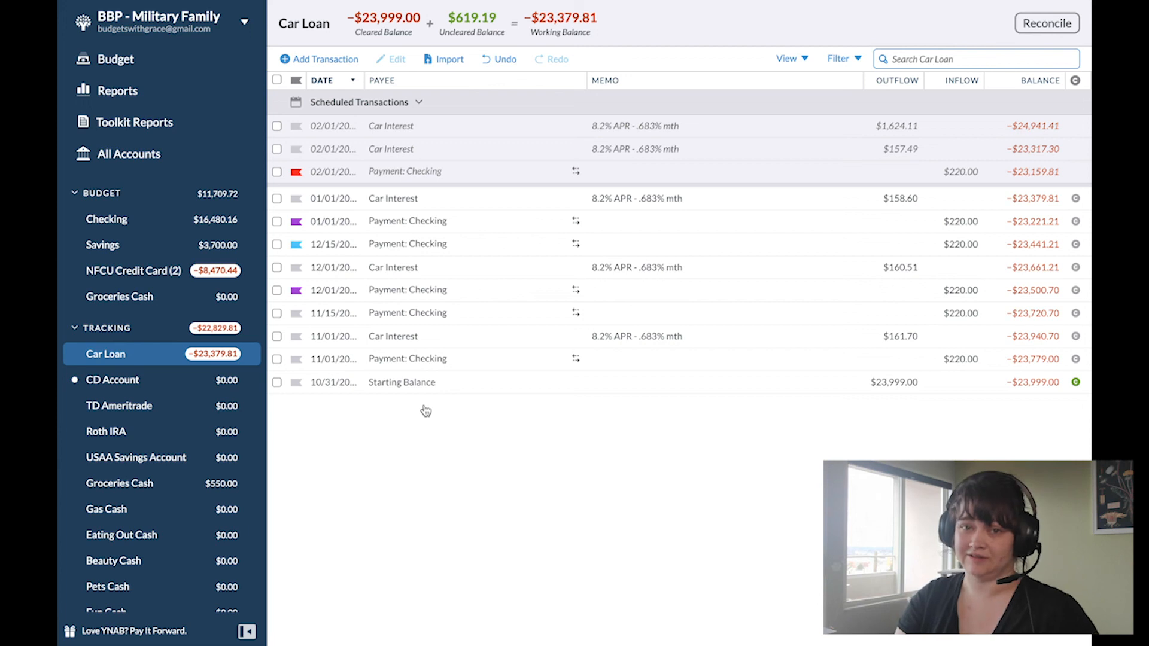
Step: Approve the 11/27 Checking transfer in the CD Account and return to the January 2021 budget
click(112, 380)
click(297, 132)
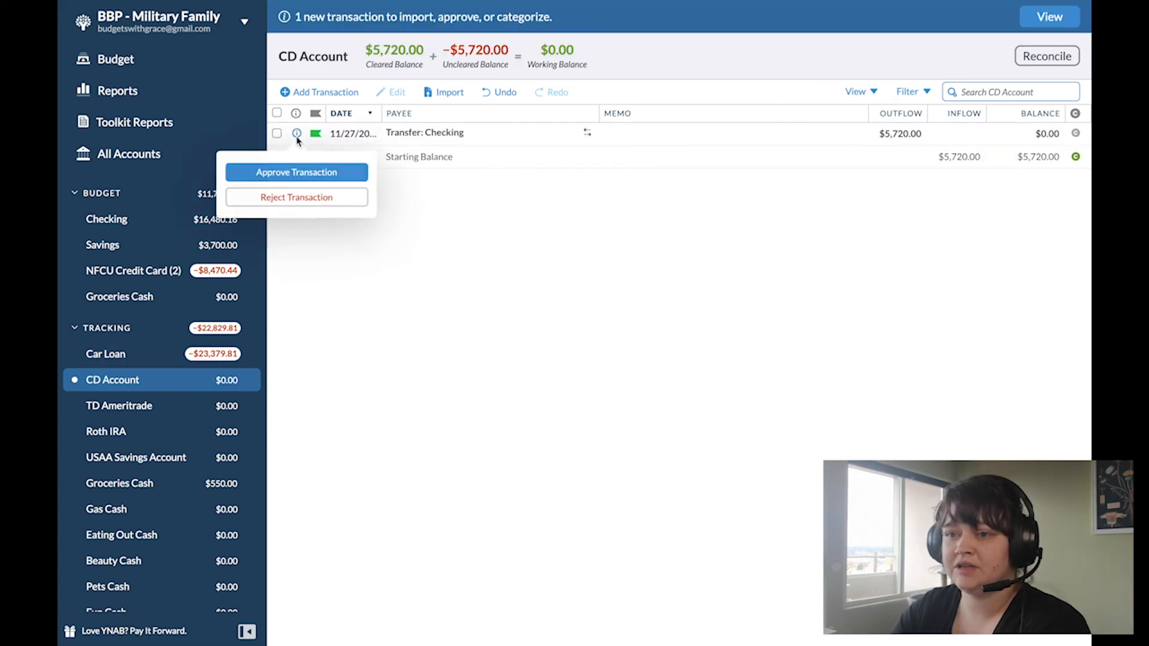
click(268, 179)
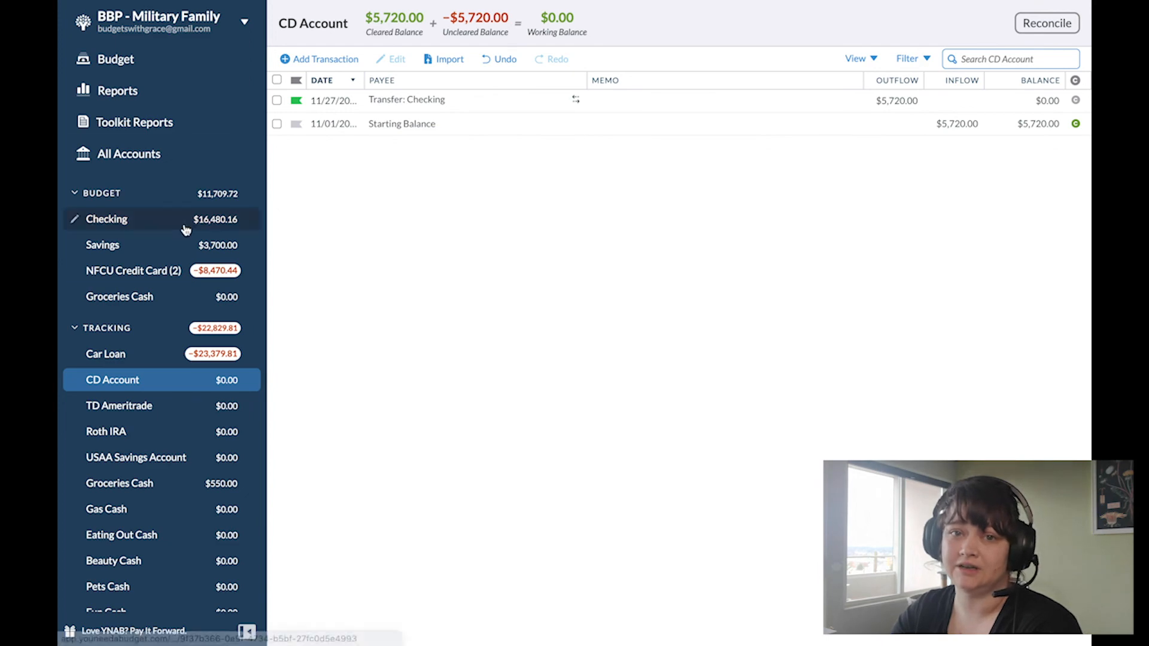
click(128, 218)
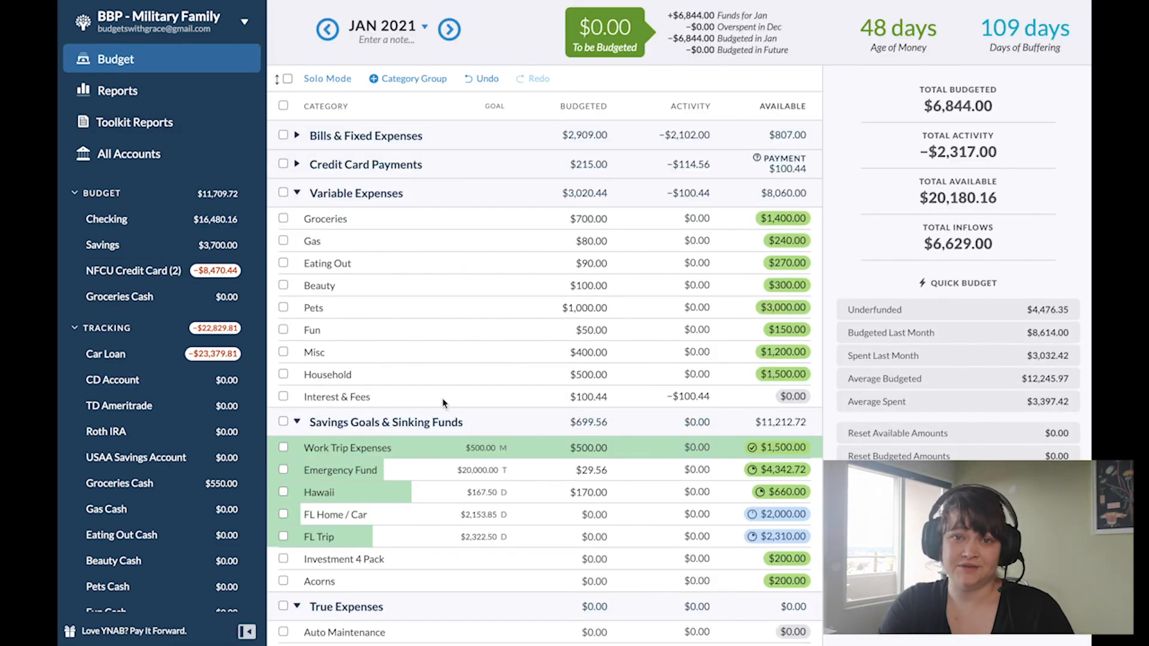